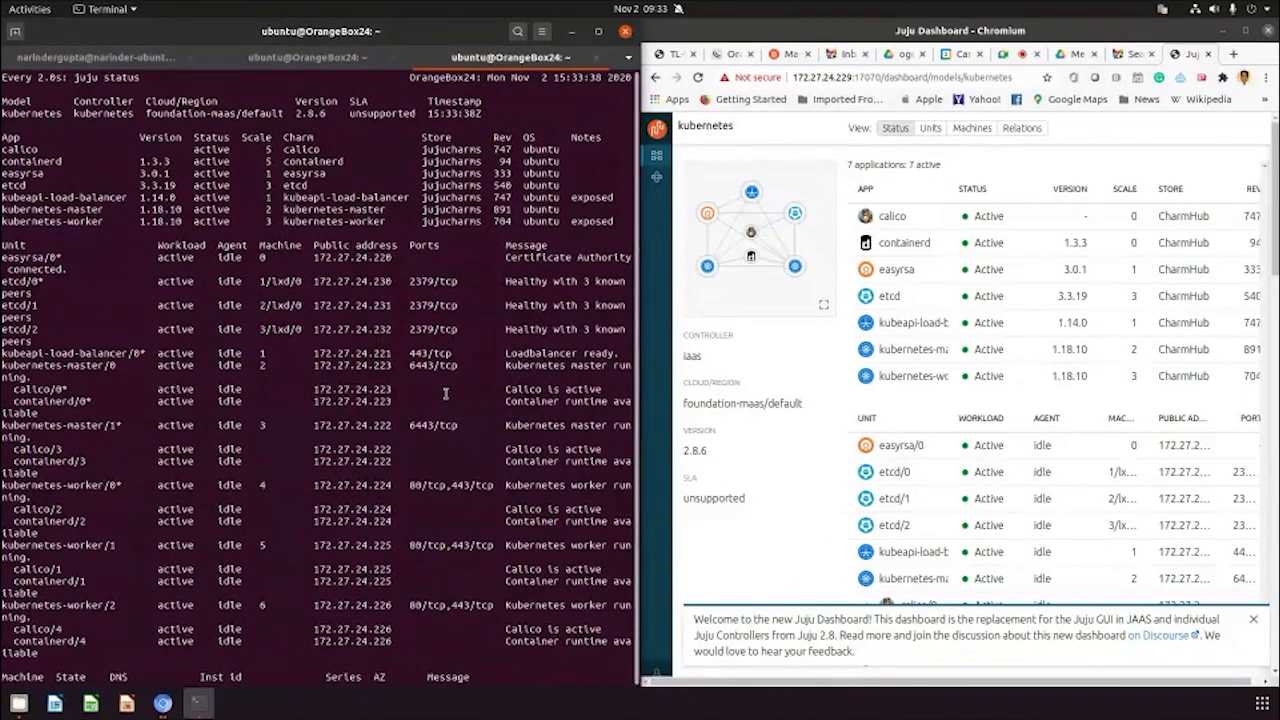
pyautogui.doubleClick(62, 209)
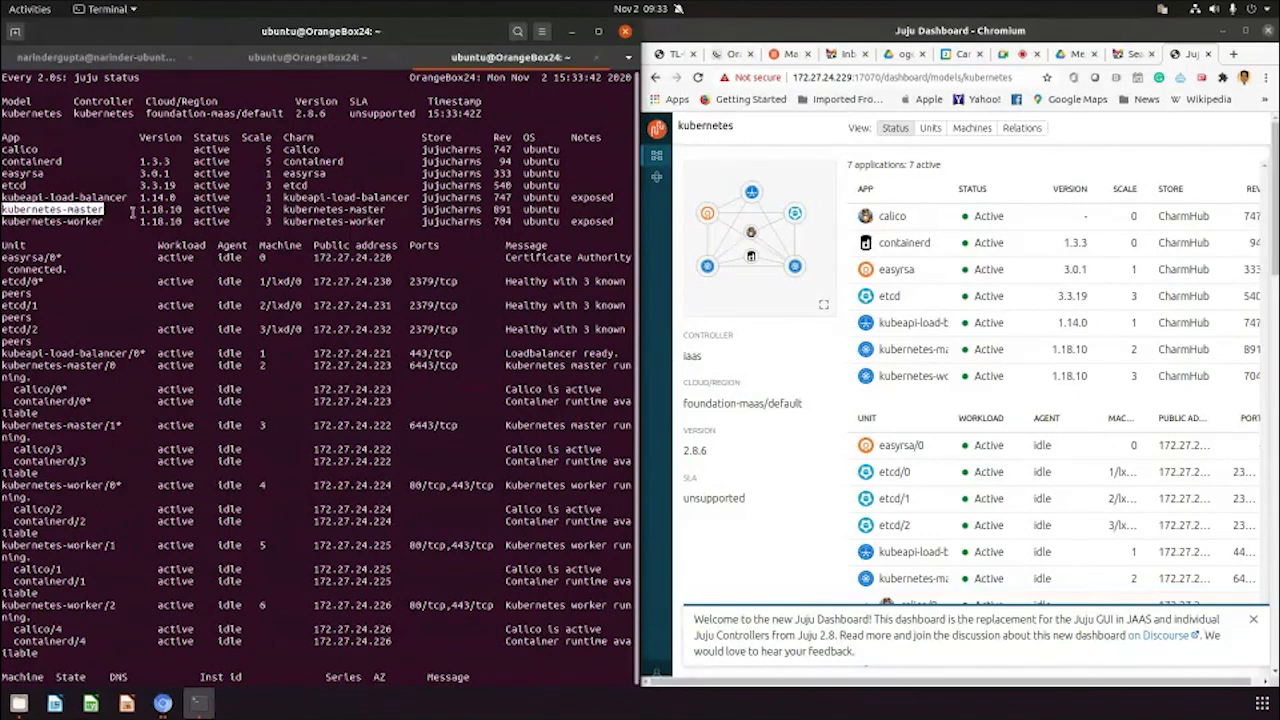
pyautogui.doubleClick(160, 209)
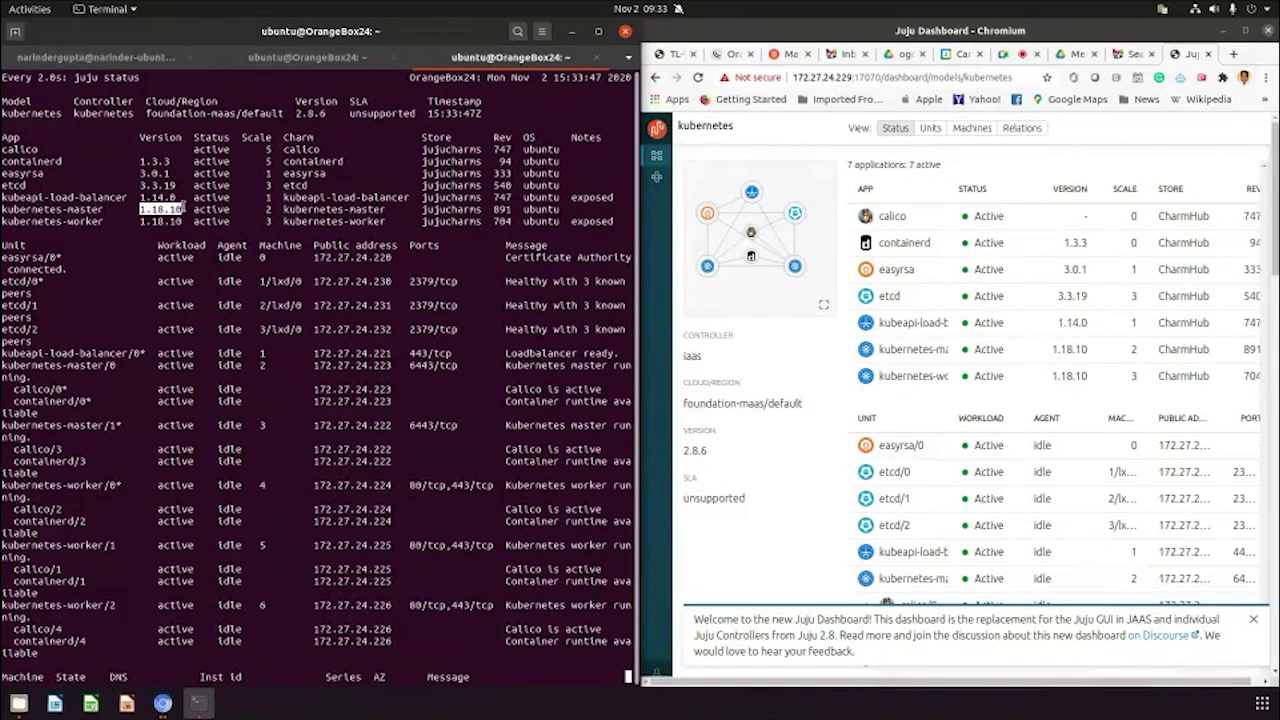
pyautogui.tripleClick(55, 222)
pyautogui.click(55, 222)
pyautogui.doubleClick(55, 222)
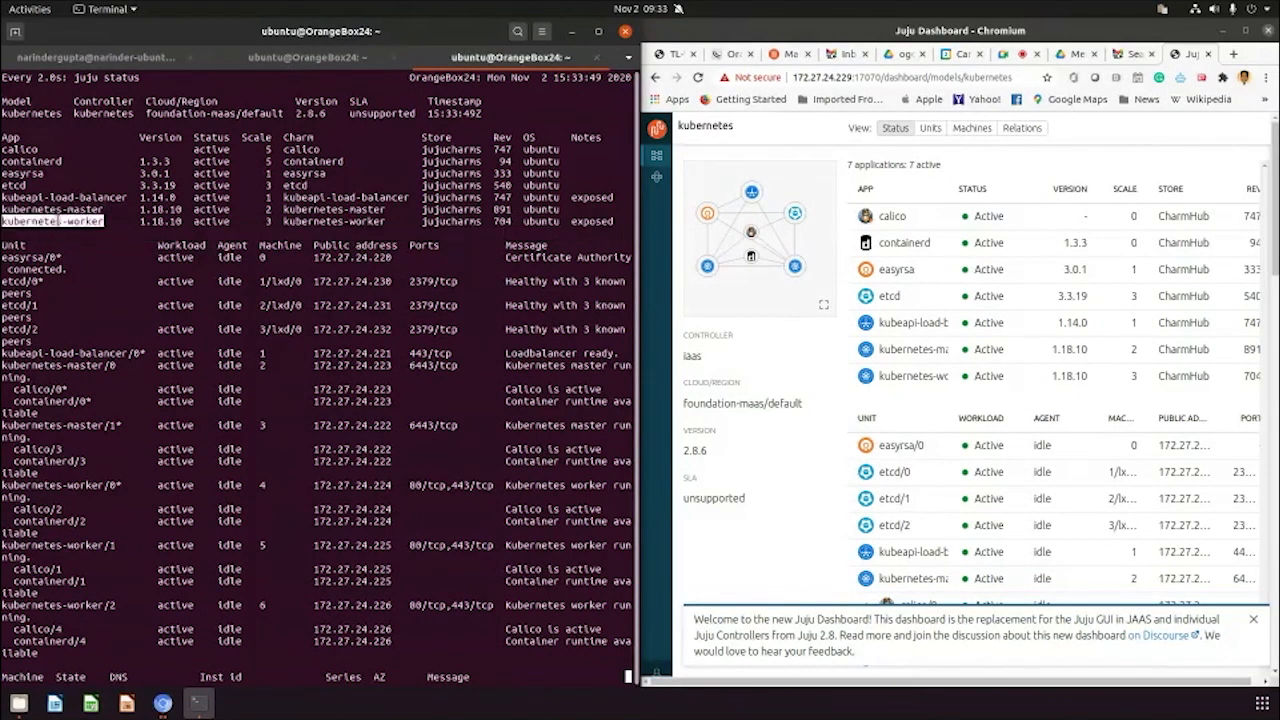
pyautogui.doubleClick(160, 221)
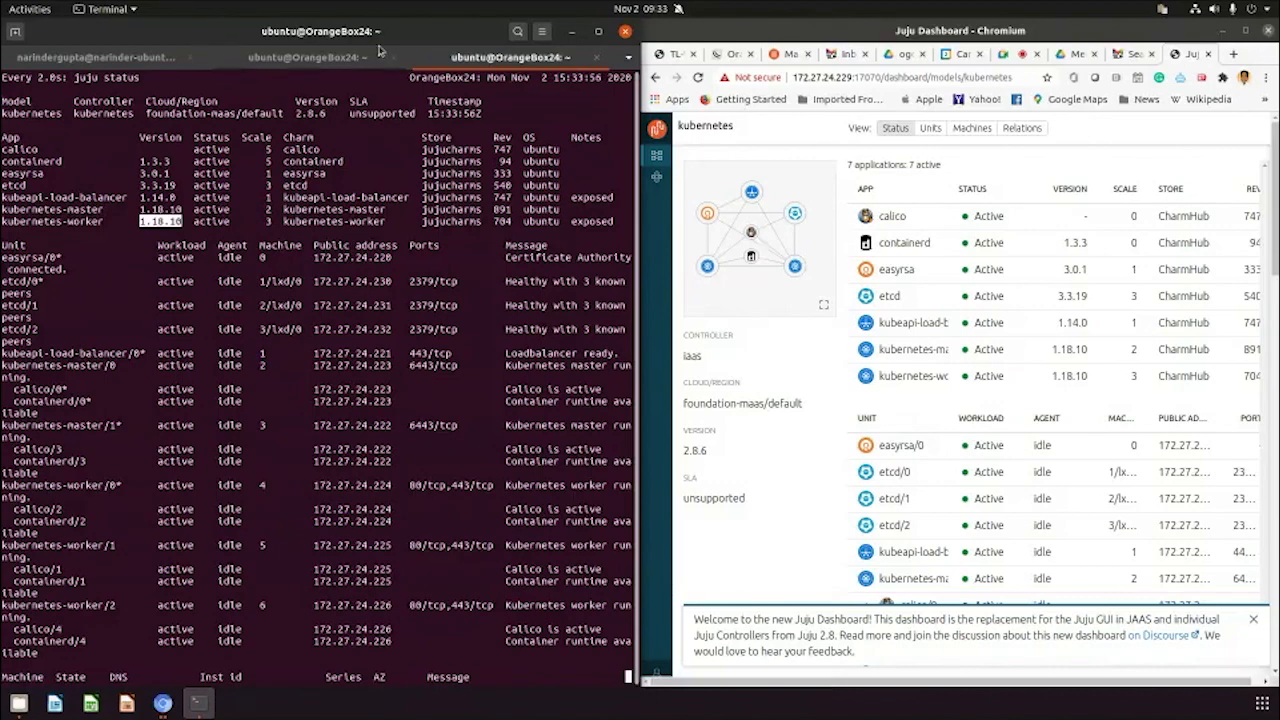
# Maximize the terminal, review the juju status application and machine rows, then switch to Chromium
pyautogui.doubleClick(410, 42)
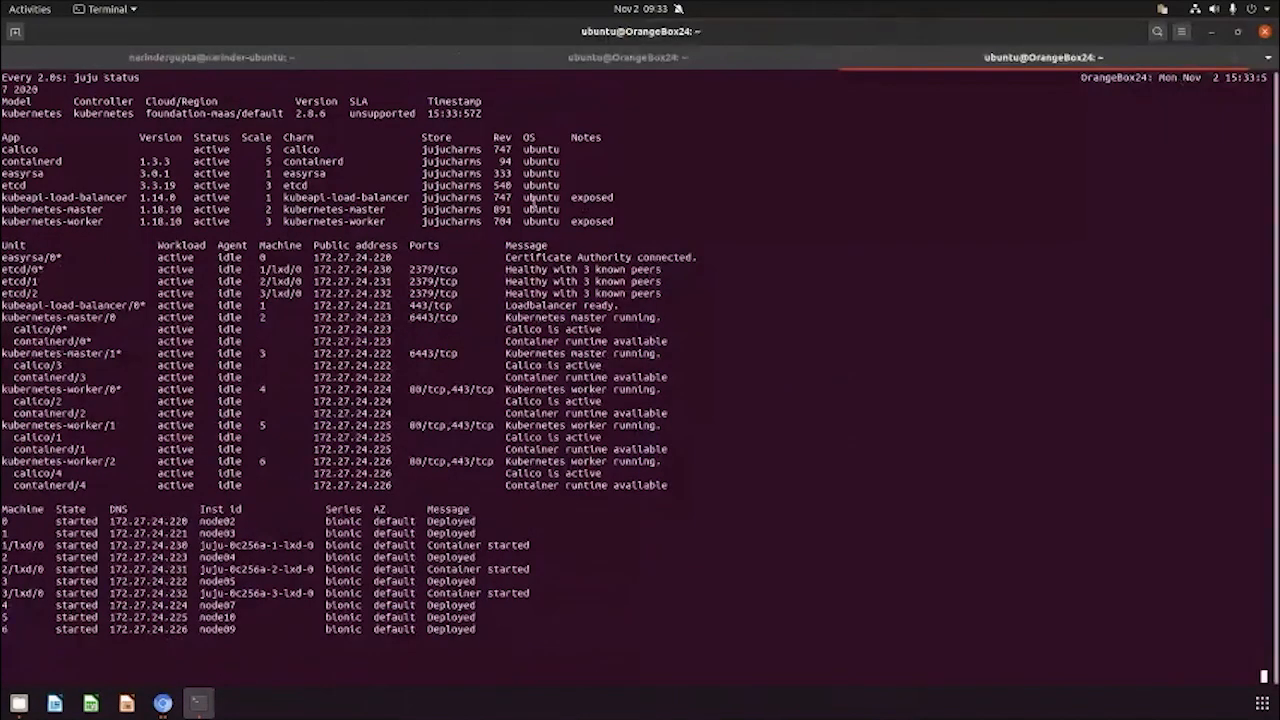
pyautogui.moveTo(350, 197); pyautogui.dragTo(612, 223)
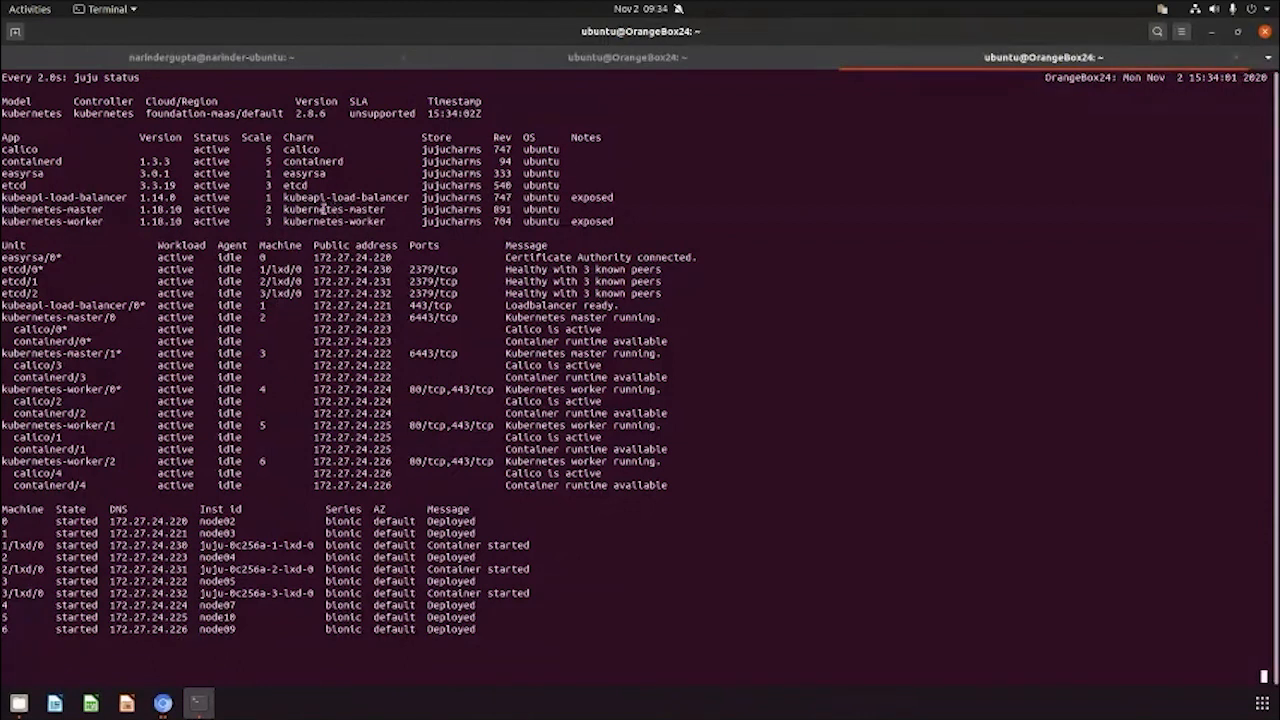
pyautogui.moveTo(325, 209)
pyautogui.mouseDown()
pyautogui.moveTo(570, 195)
pyautogui.moveTo(280, 212)
pyautogui.mouseUp()
pyautogui.moveTo(195, 150); pyautogui.dragTo(226, 238)
pyautogui.moveTo(165, 221); pyautogui.dragTo(119, 165)
pyautogui.moveTo(10, 512)
pyautogui.mouseDown()
pyautogui.moveTo(255, 524)
pyautogui.moveTo(480, 596)
pyautogui.mouseUp()
pyautogui.hotkey('alt', 'Tab')
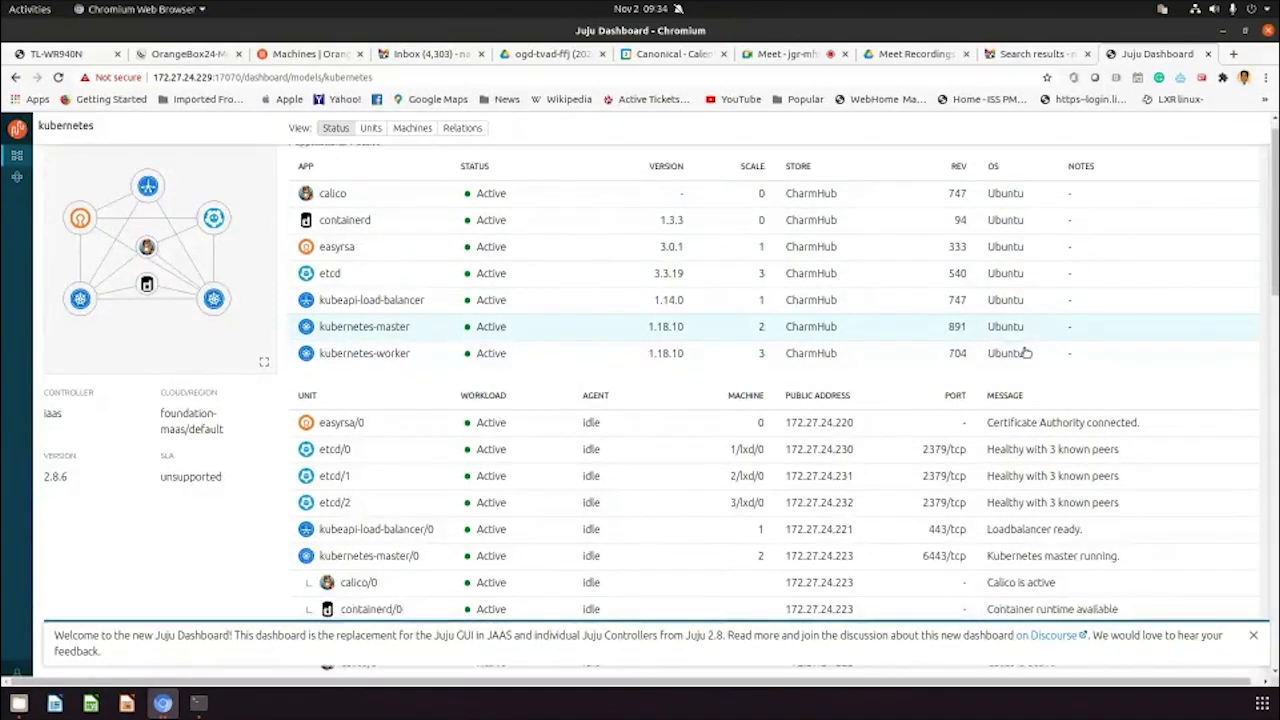
pyautogui.scroll(-3, 1018, 352)
pyautogui.scroll(-3, 1018, 352)
pyautogui.scroll(-2, 1024, 344)
pyautogui.scroll(-4, 1024, 344)
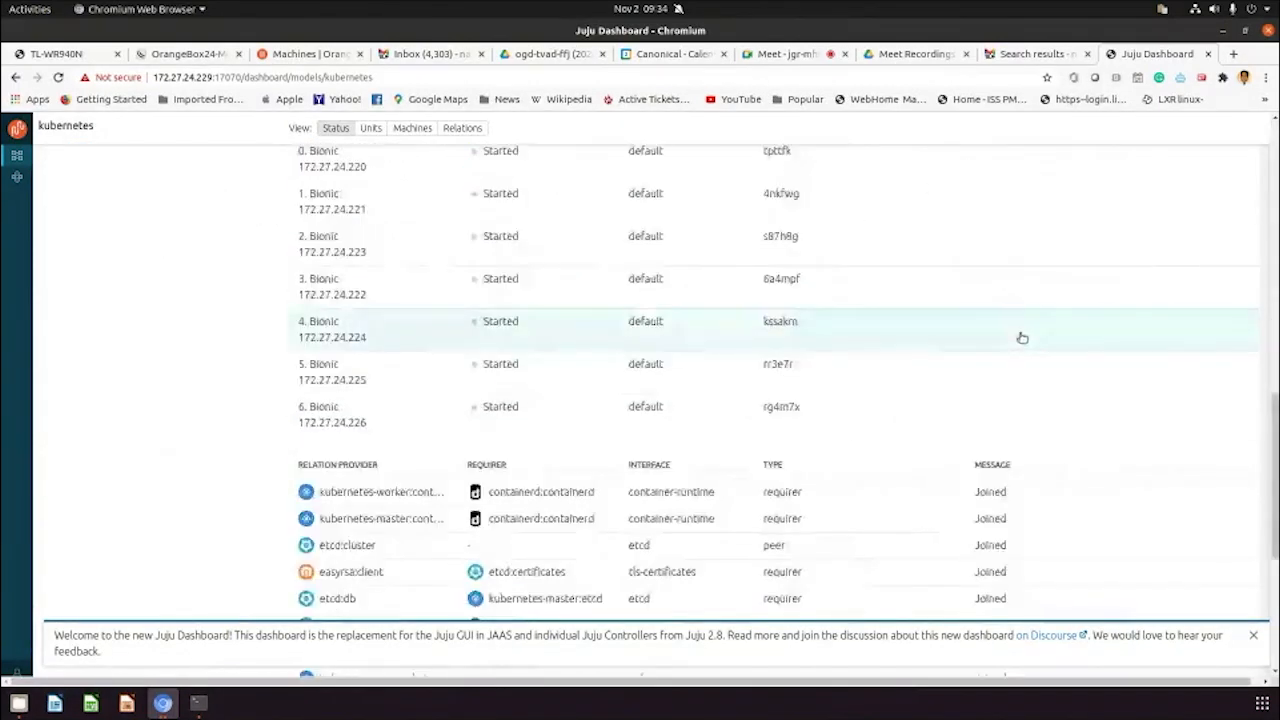
pyautogui.scroll(3, 1024, 344)
pyautogui.scroll(-5, 1024, 344)
pyautogui.scroll(-2, 1020, 335)
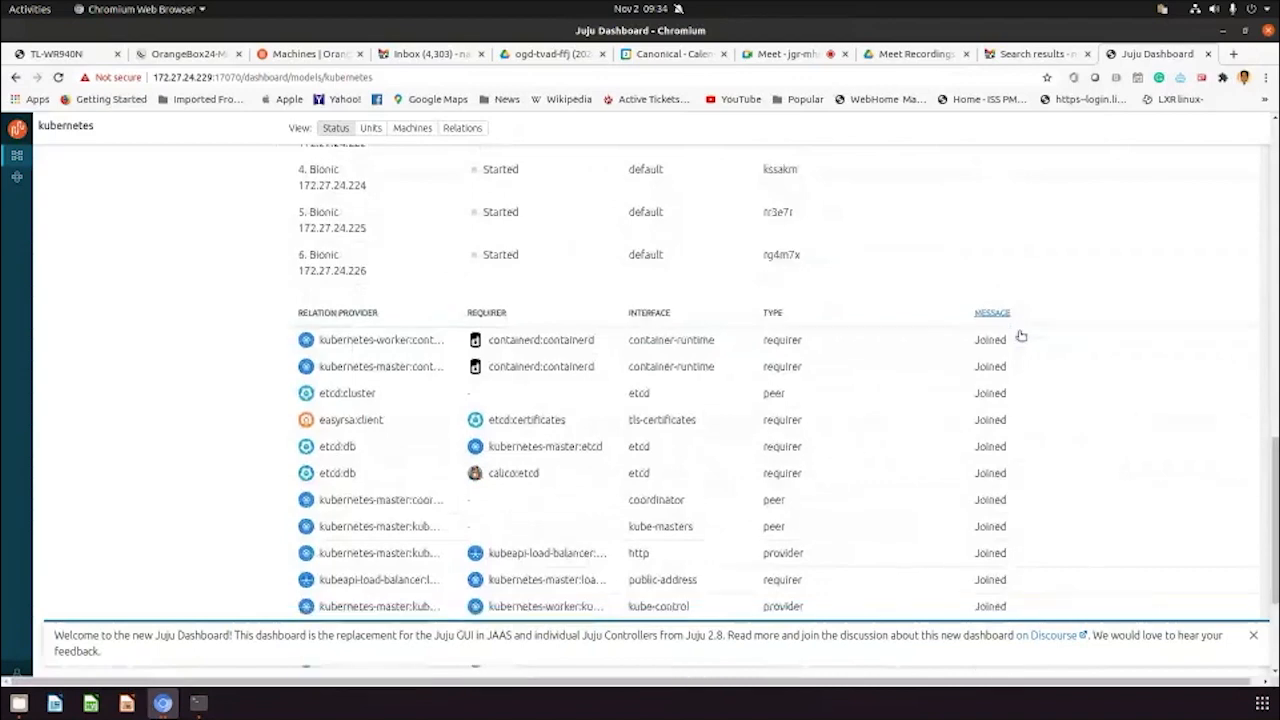
pyautogui.scroll(-3, 1020, 335)
pyautogui.scroll(-1, 1020, 330)
pyautogui.scroll(-1, 1020, 330)
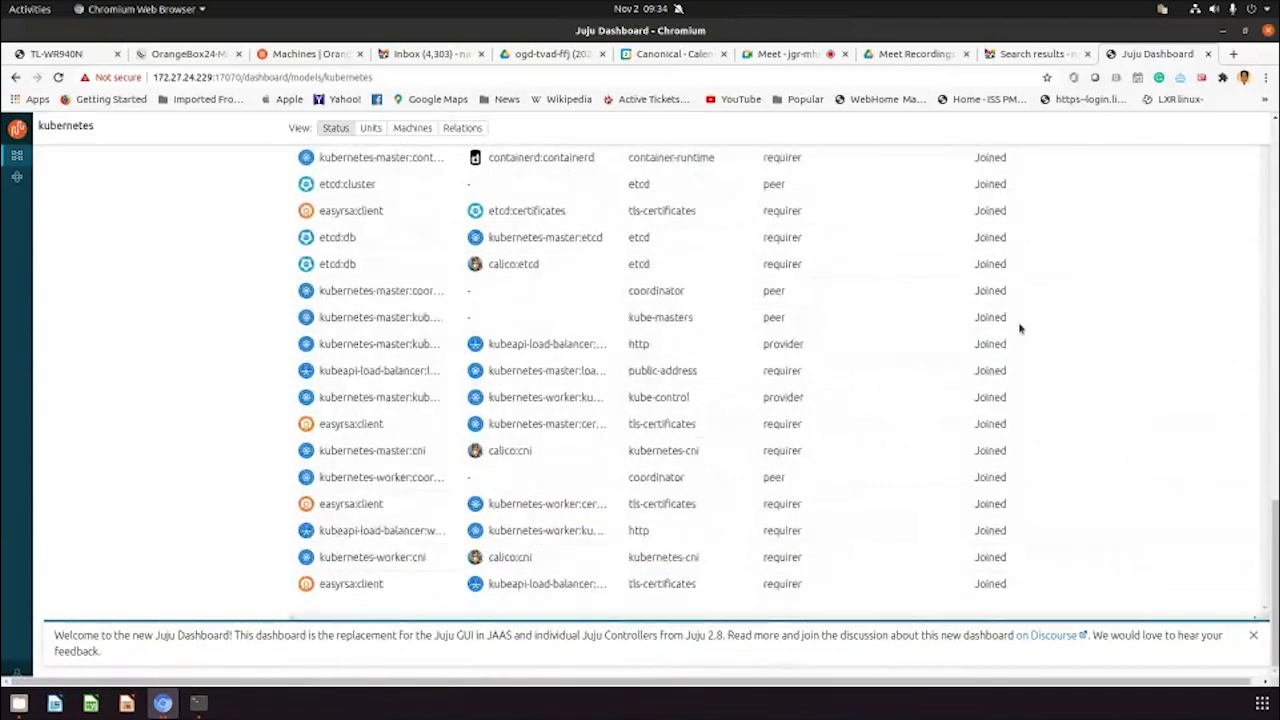
pyautogui.scroll(4, 990, 410)
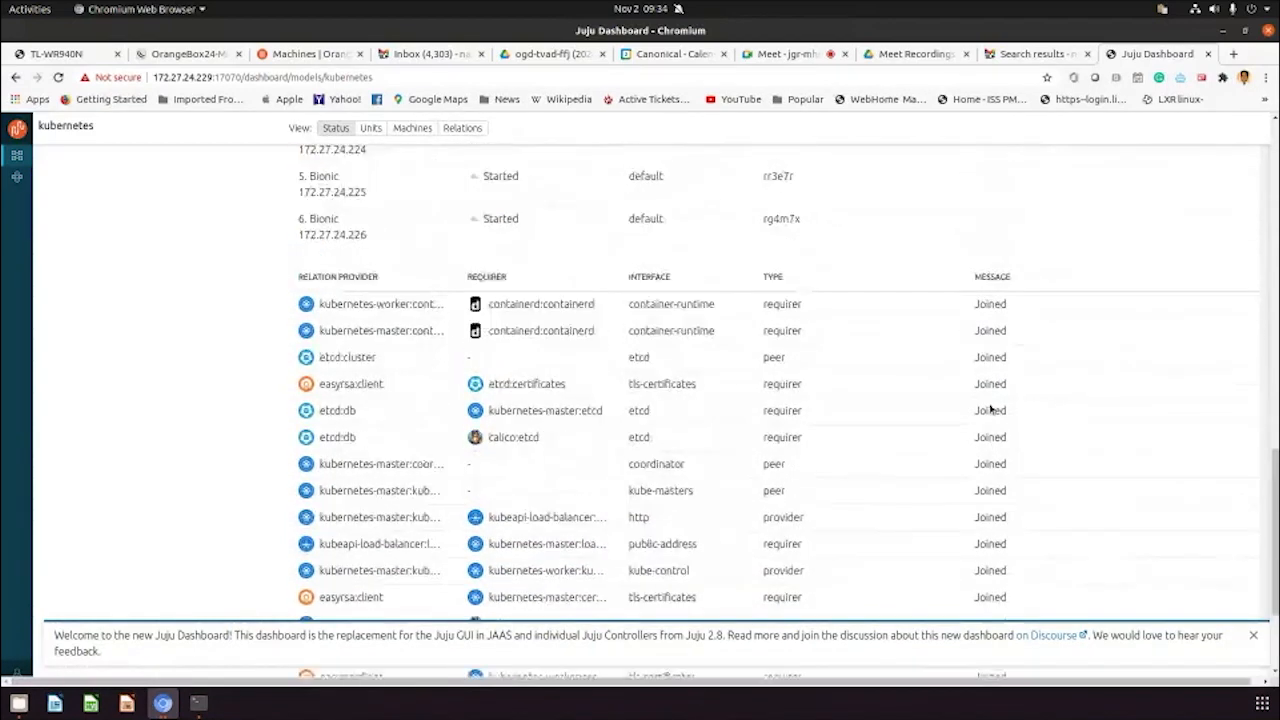
pyautogui.scroll(4, 990, 410)
pyautogui.scroll(3, 995, 390)
pyautogui.scroll(5, 998, 388)
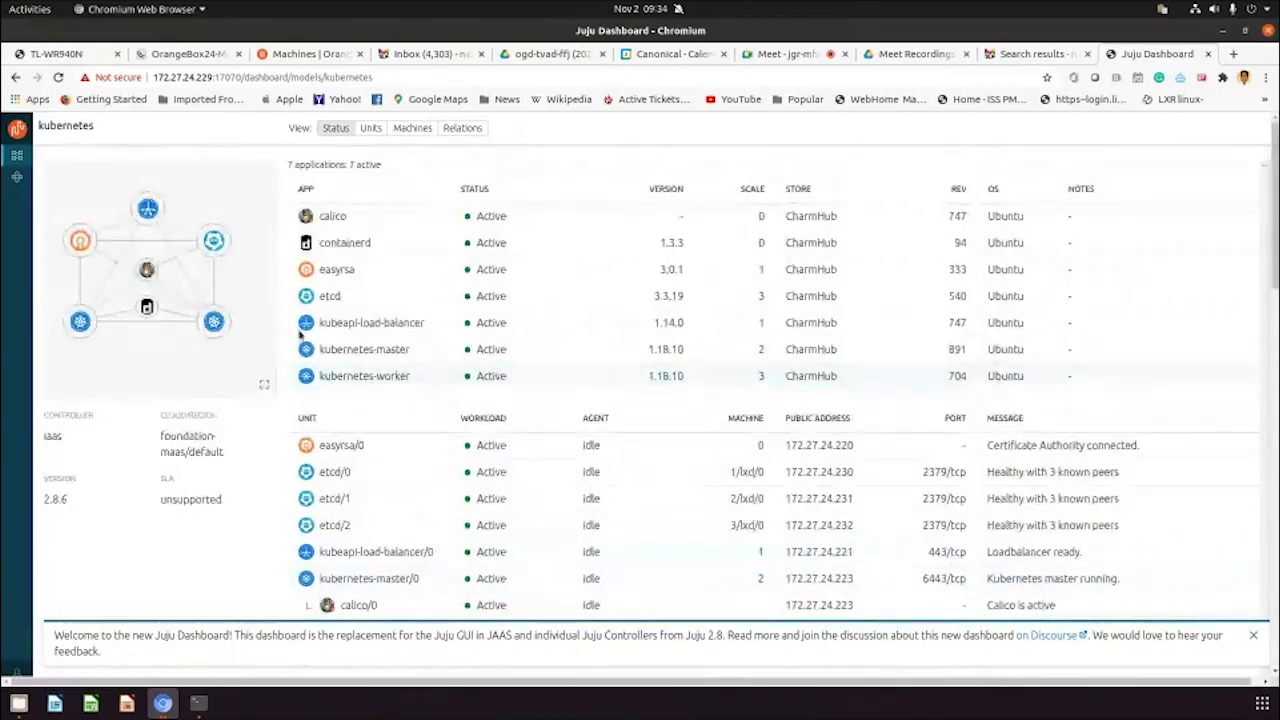
# Navigate Models and Controllers into the kubernetes model and show the kubernetes-worker application details
pyautogui.click(50, 155)
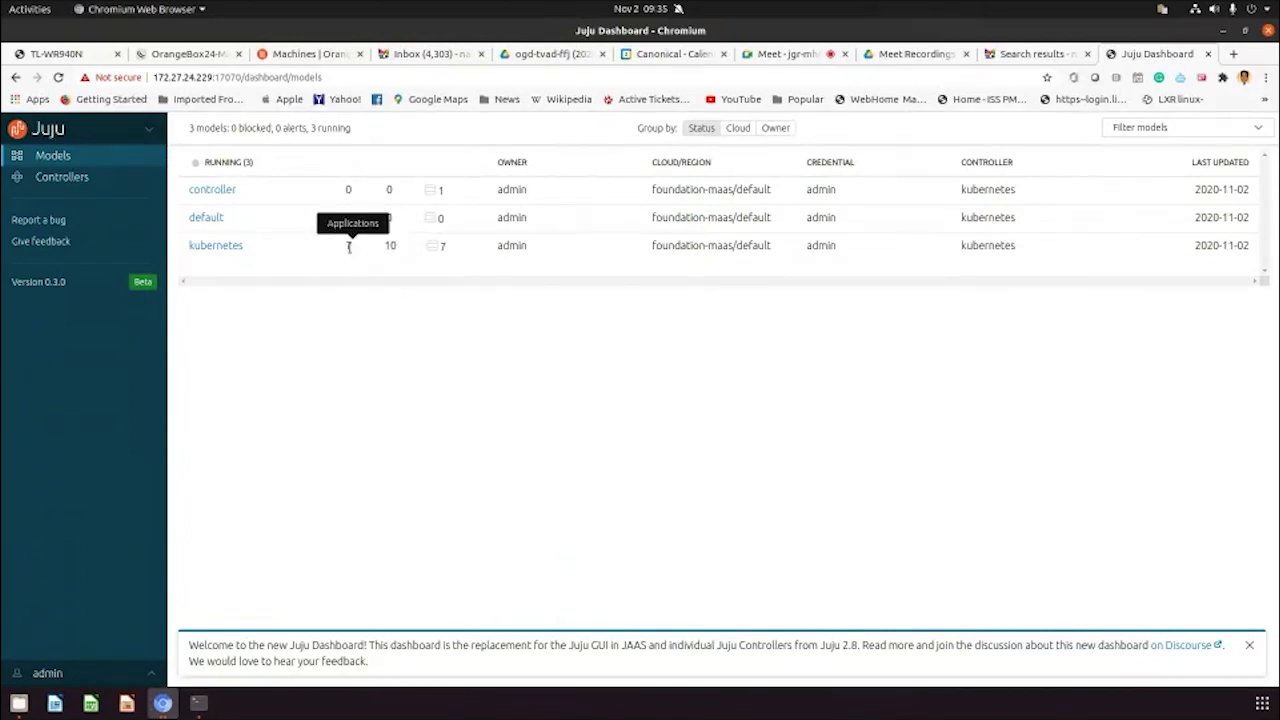
pyautogui.click(62, 176)
pyautogui.click(53, 155)
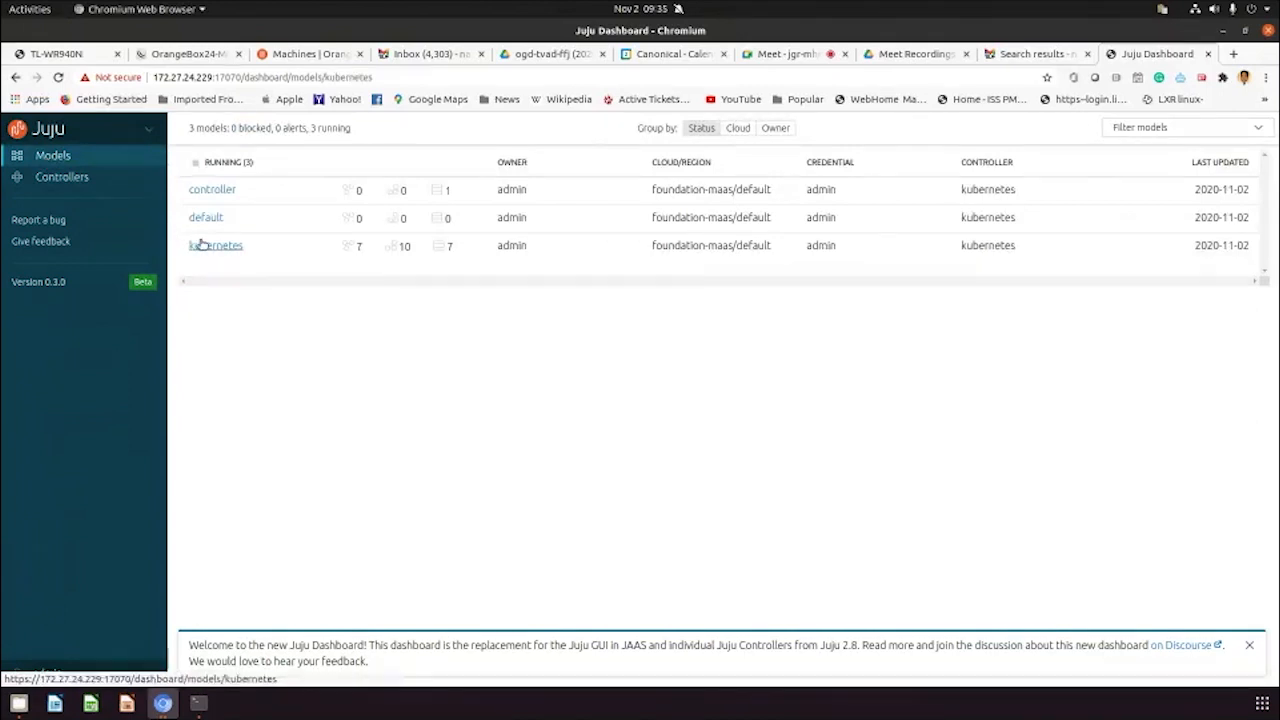
pyautogui.click(213, 243)
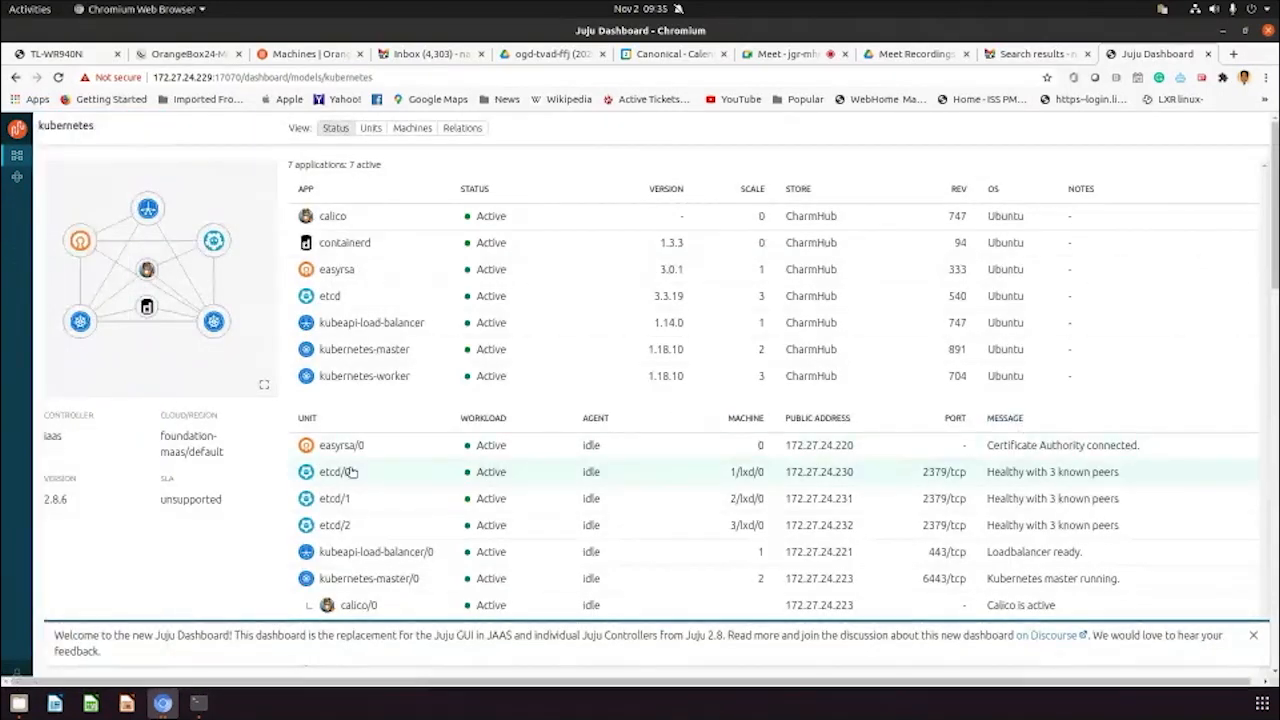
pyautogui.click(643, 382)
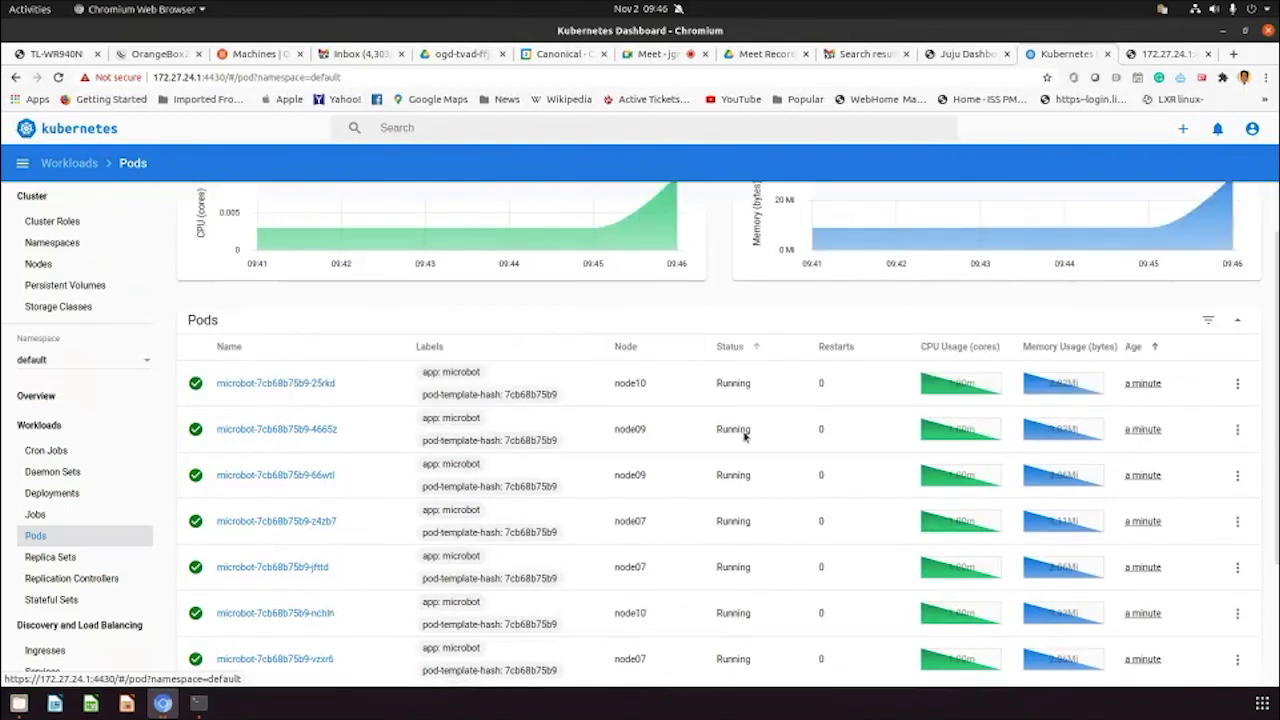
pyautogui.scroll(-5, 748, 460)
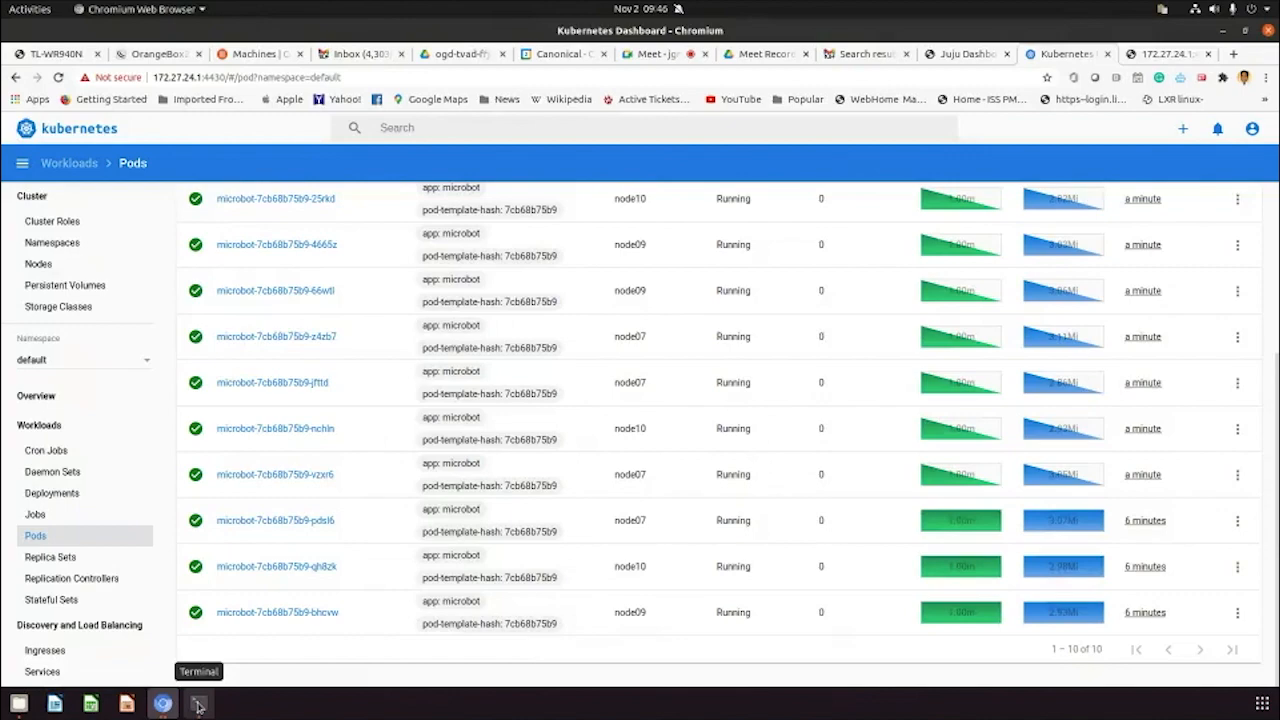
# Bring the terminal with upgrade-cluster.sh open in vim to the front
pyautogui.click(199, 705)
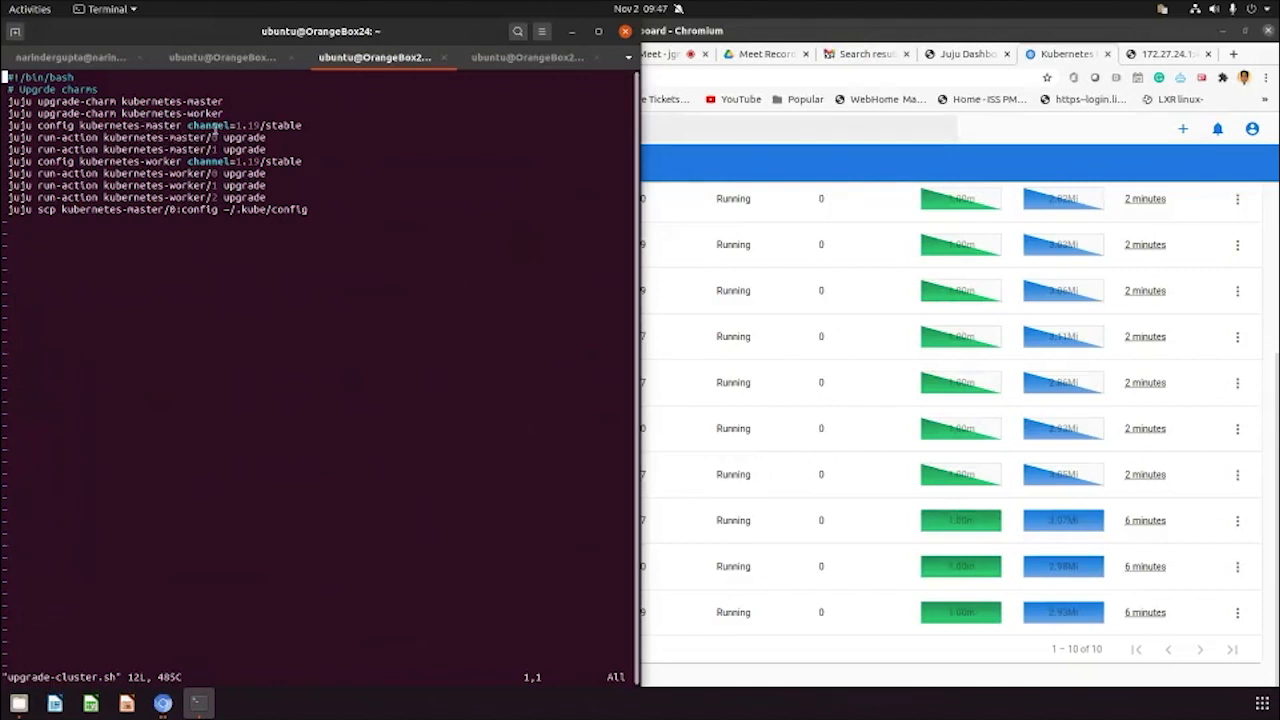
# Review the juju config kubernetes-master channel=1.19/stable line in the script, then exit and clear the terminal
pyautogui.doubleClick(213, 128)
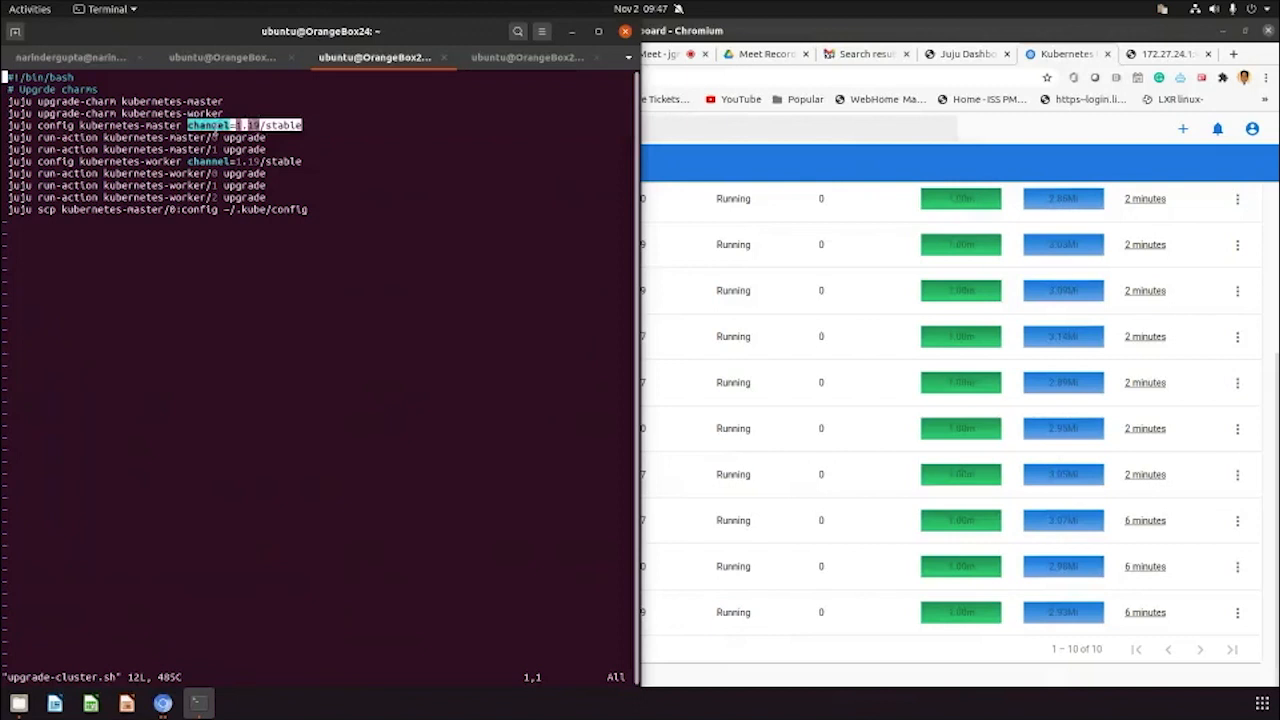
pyautogui.moveTo(10, 125); pyautogui.dragTo(183, 125)
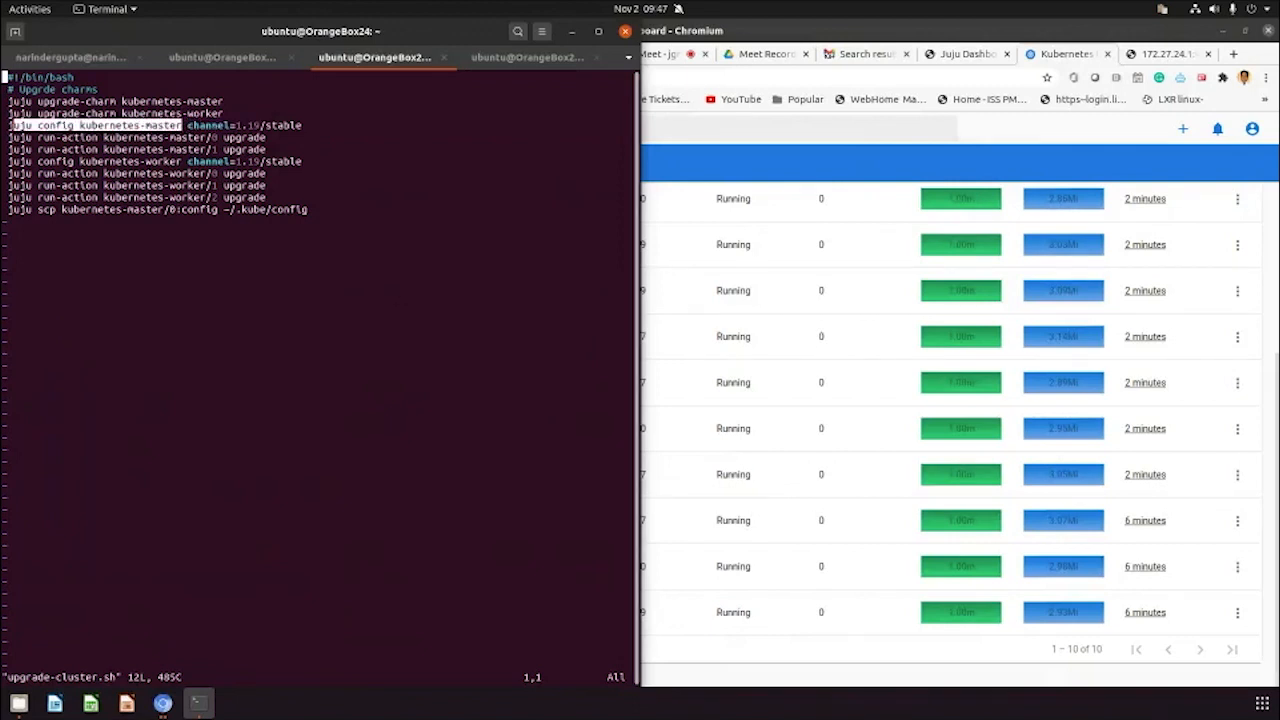
pyautogui.write(':q')
pyautogui.press('Return')
pyautogui.press('Return')
pyautogui.press('Return')
pyautogui.press('Return')
pyautogui.hotkey('ctrl', 'l')
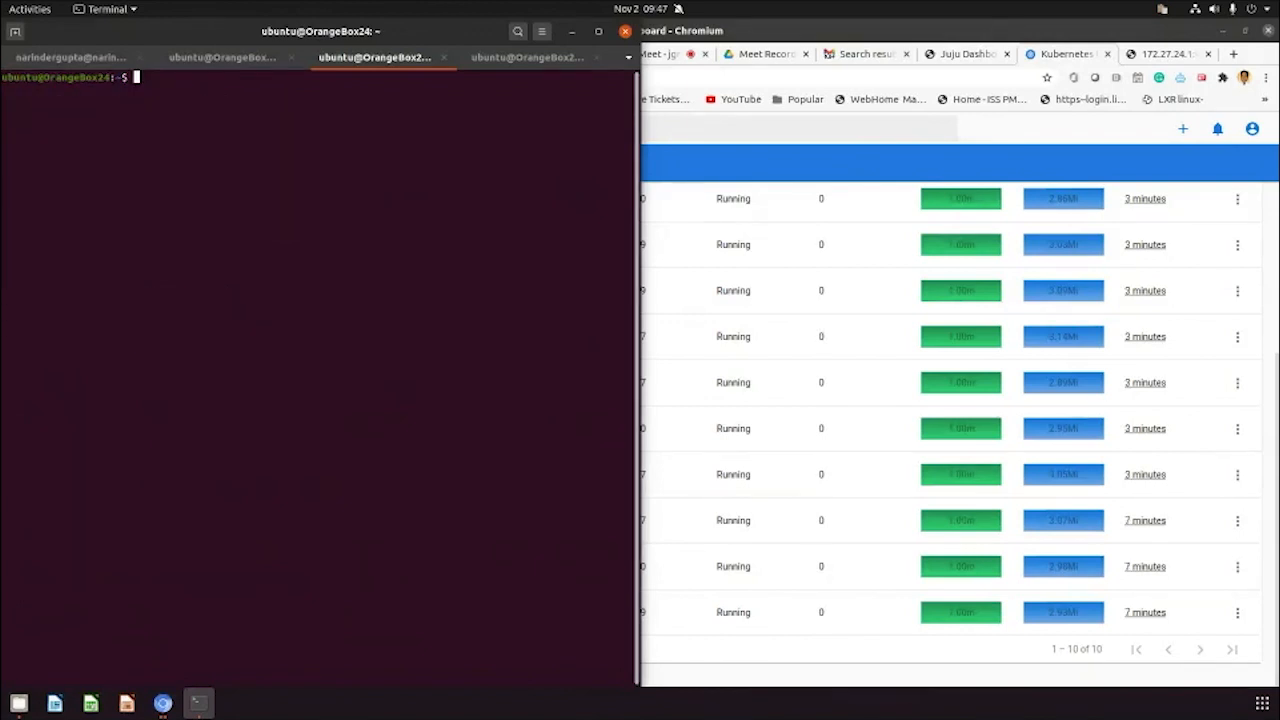
pyautogui.press('Return')
pyautogui.press('Return')
pyautogui.write('juju config kubernetes-master channel')
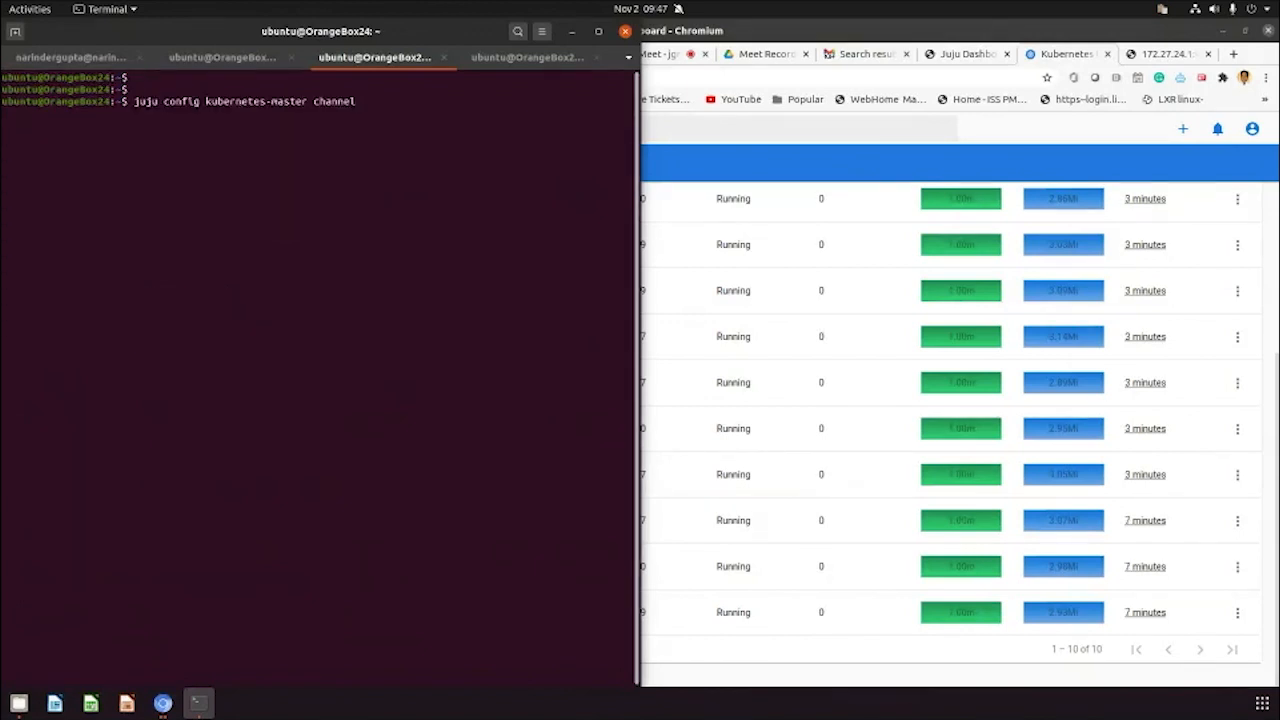
pyautogui.press('Return')
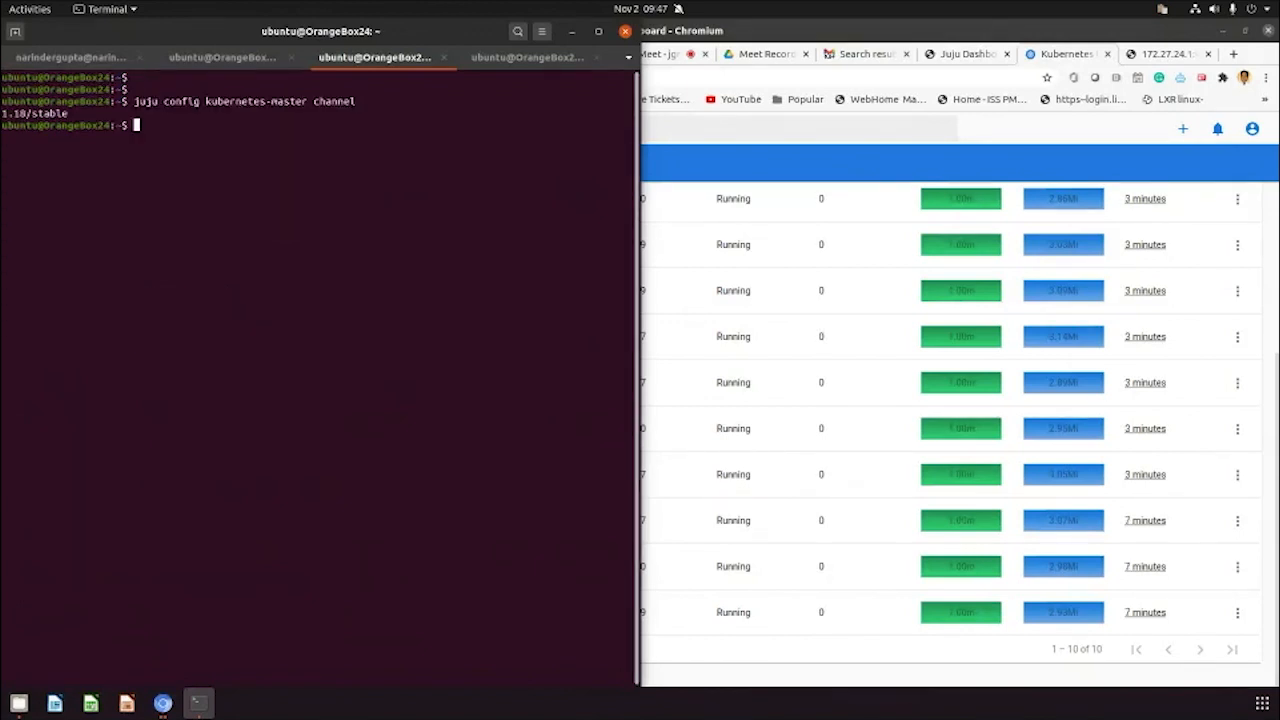
# Run juju config kubernetes-master channel=1.19/stable from history and clear the screen
pyautogui.press('Up')
pyautogui.write('=')
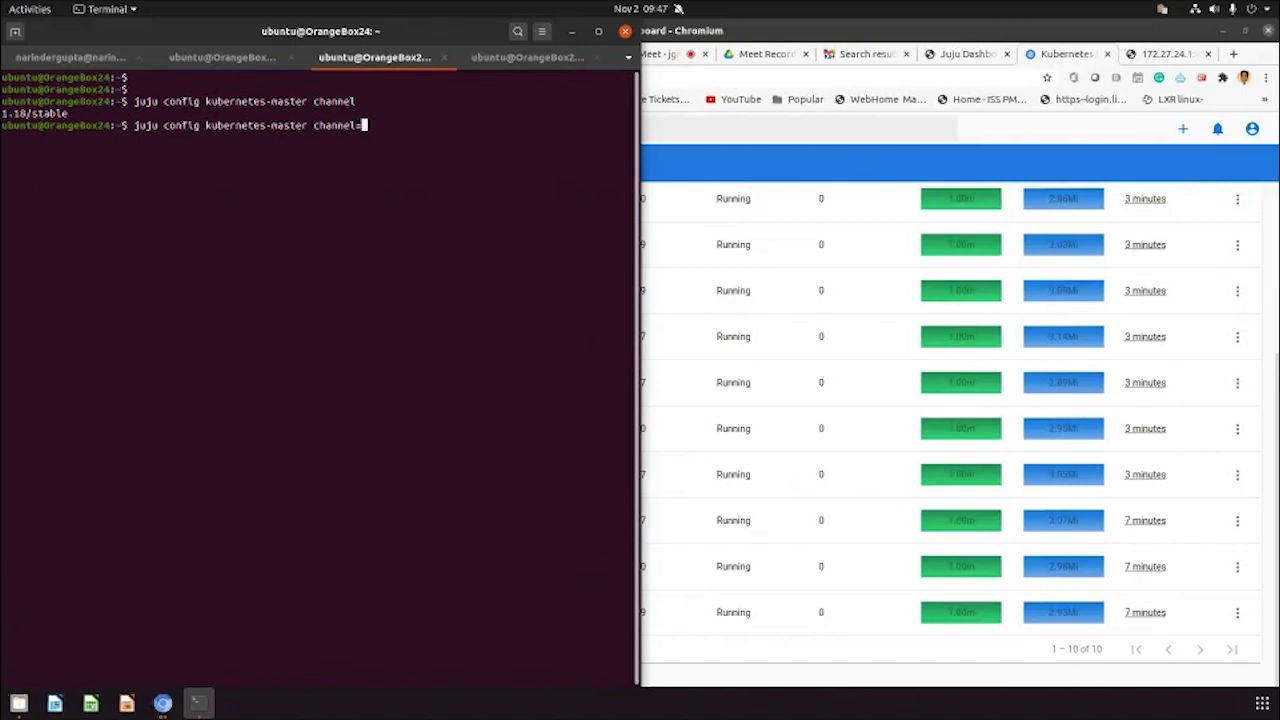
pyautogui.write('1.19/')
pyautogui.write('stab')
pyautogui.write('lr')
pyautogui.press('Return')
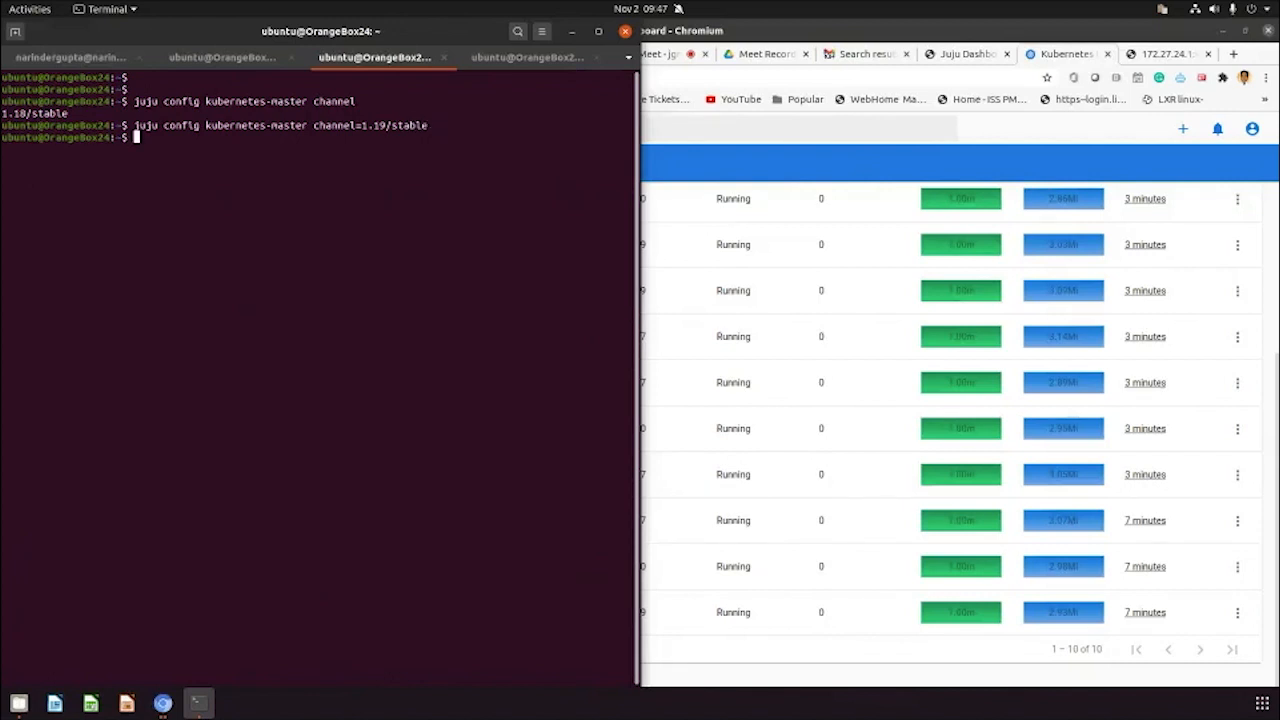
pyautogui.hotkey('ctrl', 'l')
pyautogui.hotkey('ctrl', 'r')
pyautogui.write('stat')
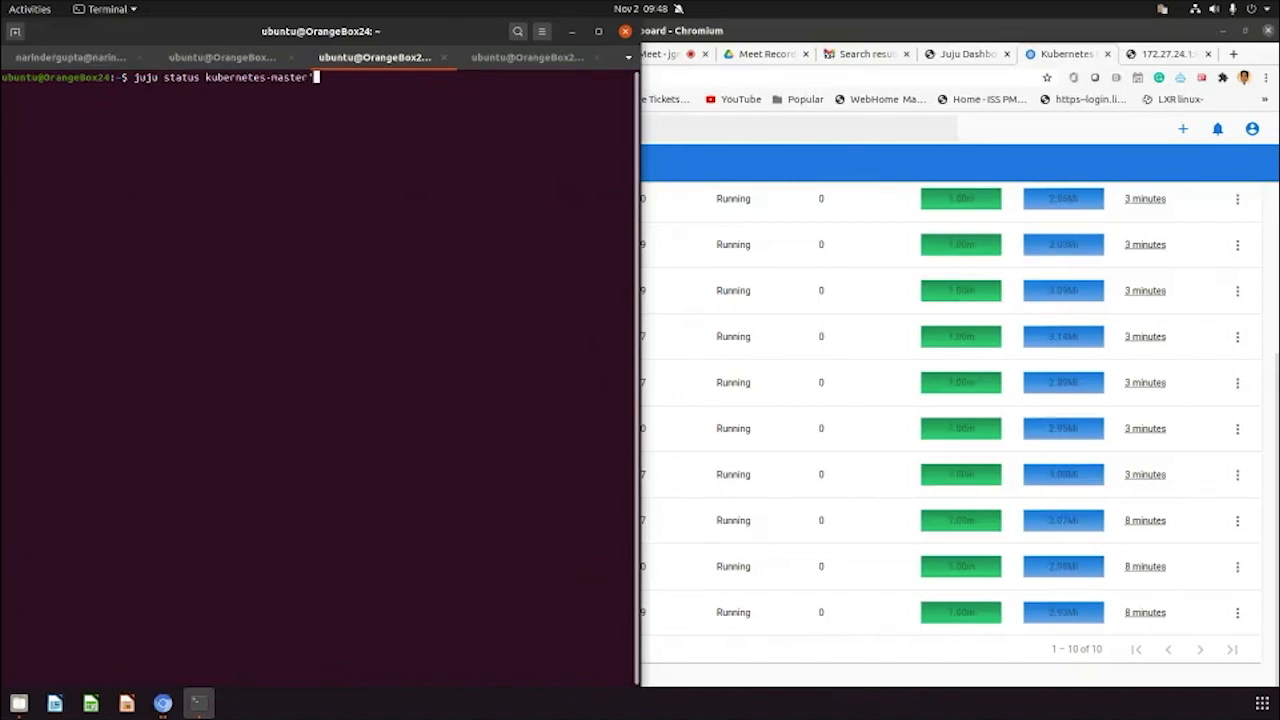
# Run juju status kubernetes-master and highlight the 'needs manual upgrade' message on the blocked units
pyautogui.press('BackSpace')
pyautogui.press('Return')
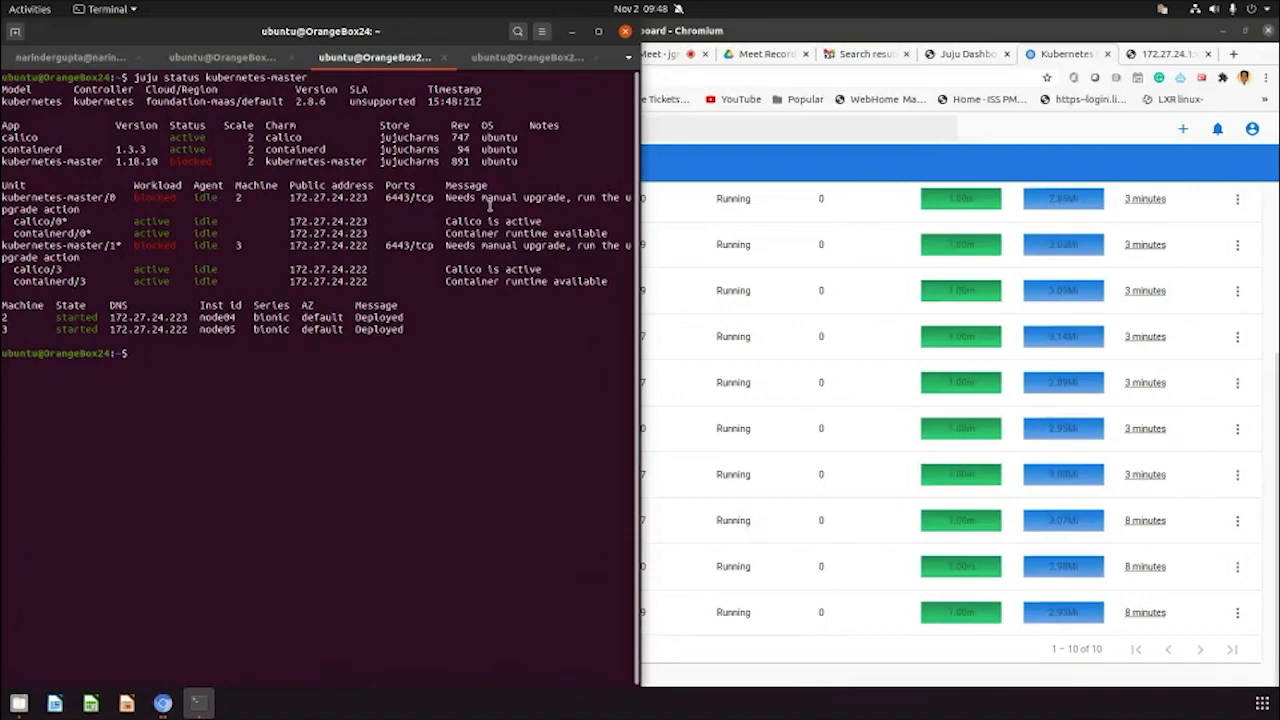
pyautogui.doubleClick(462, 198)
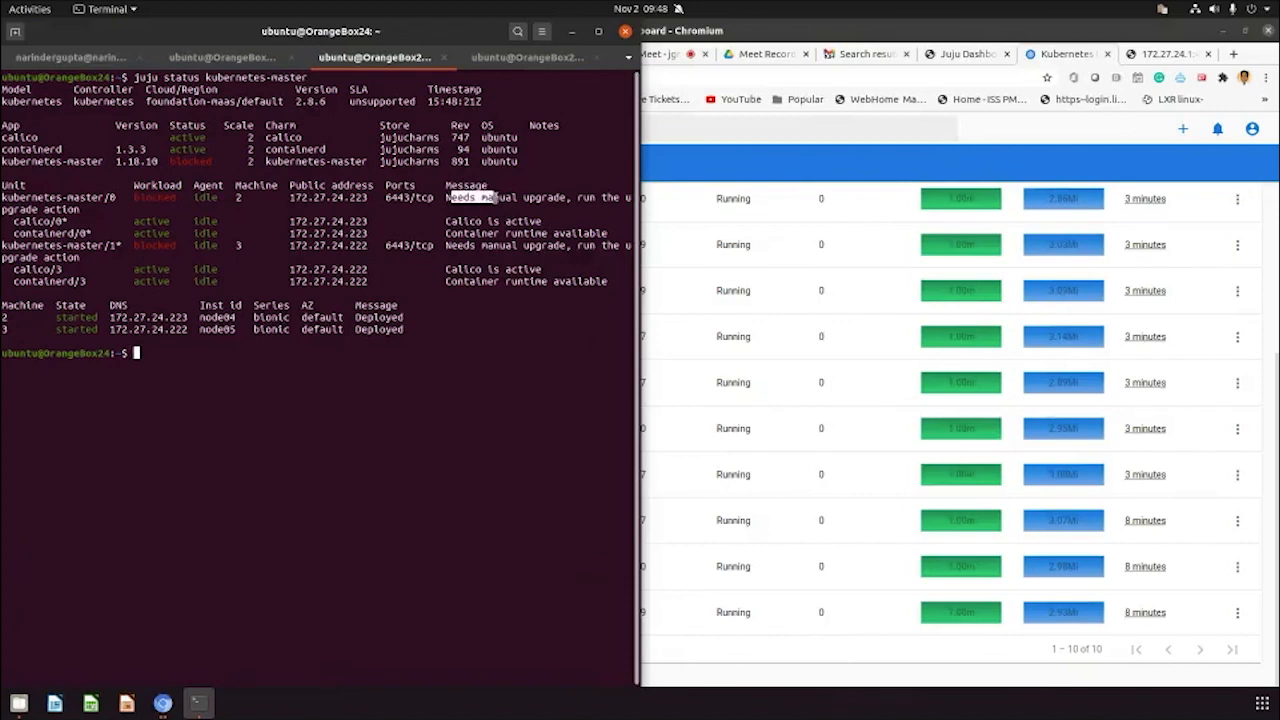
pyautogui.tripleClick(462, 198)
pyautogui.click(514, 236)
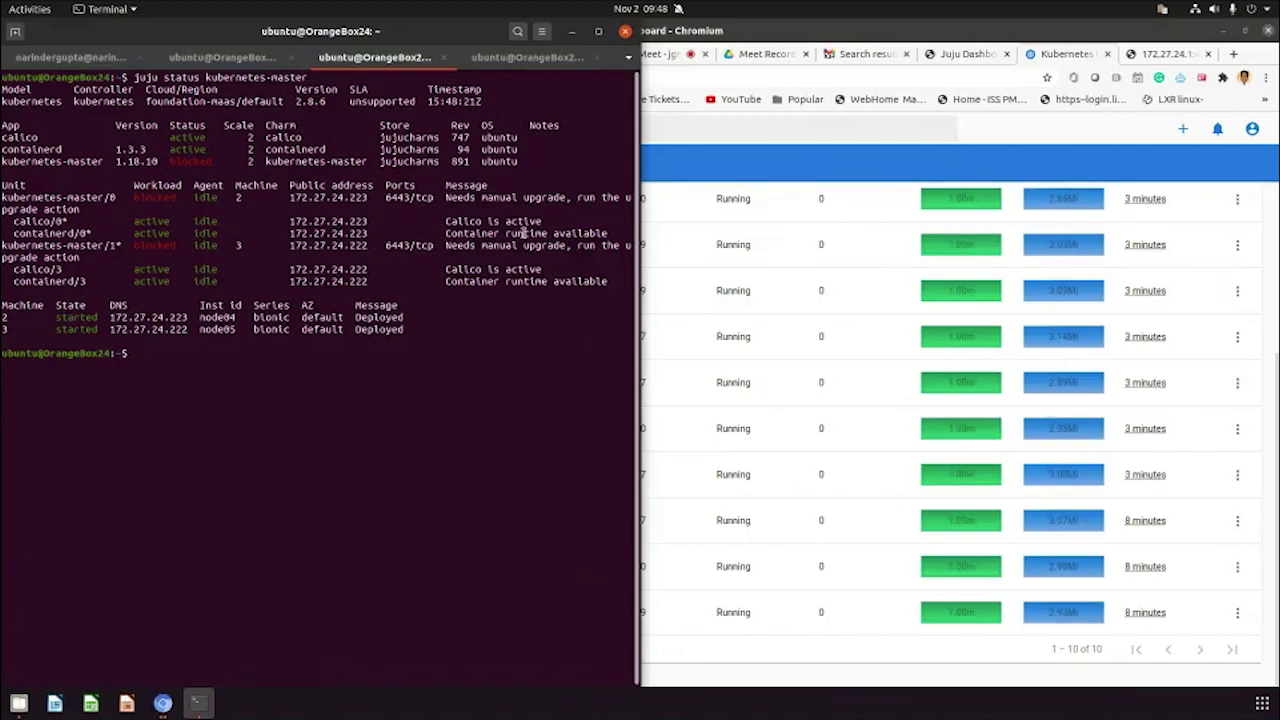
pyautogui.write('cat upg')
# Print upgrade-cluster.sh with cat and select the two master run-action upgrade commands
pyautogui.press('Tab')
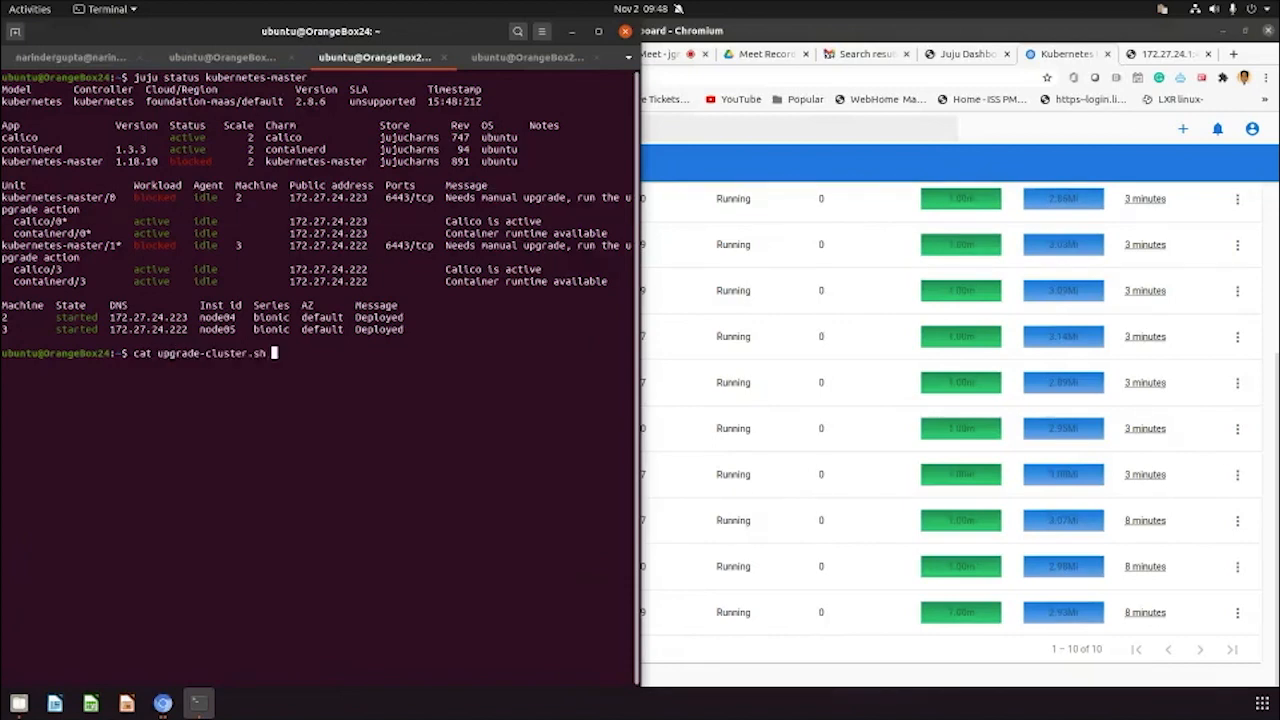
pyautogui.press('Return')
pyautogui.press('Return')
pyautogui.press('Return')
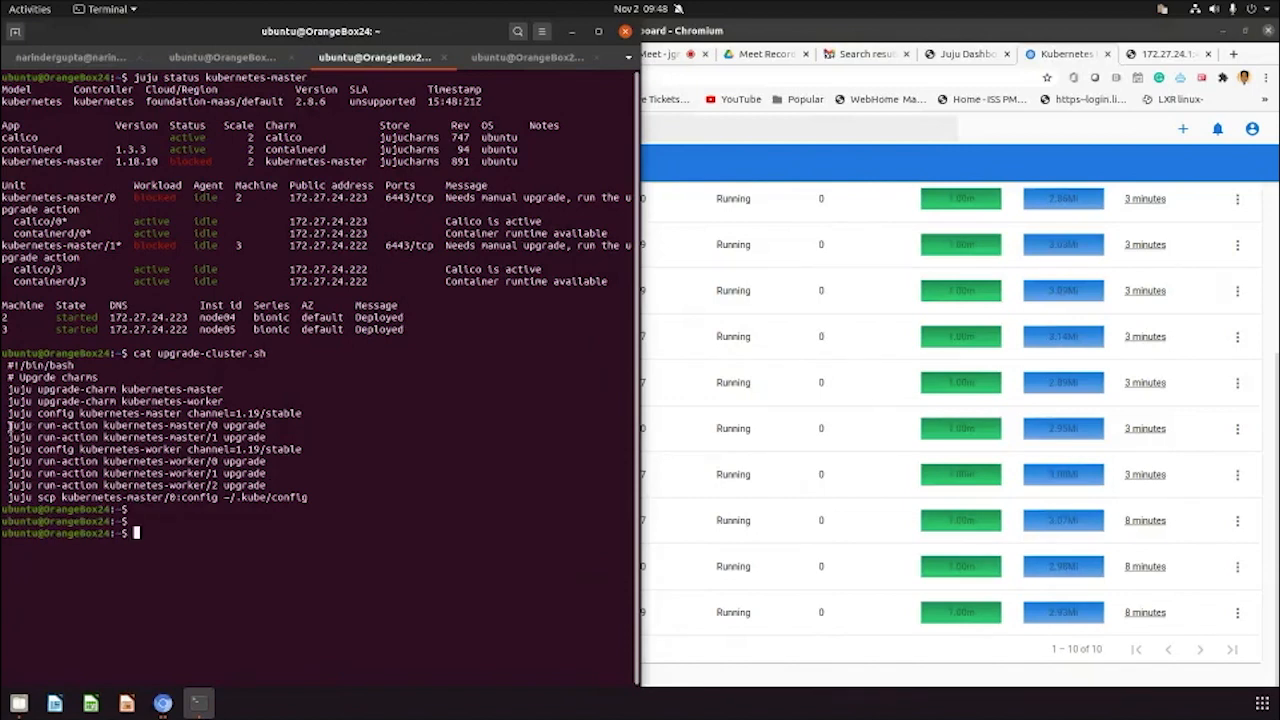
pyautogui.moveTo(8, 426); pyautogui.dragTo(270, 437)
# Paste and run the two kubernetes-master upgrade run-action commands, then check juju status kubernetes-master
pyautogui.middleClick(270, 437)
pyautogui.press('Return')
pyautogui.press('Return')
pyautogui.press('Return')
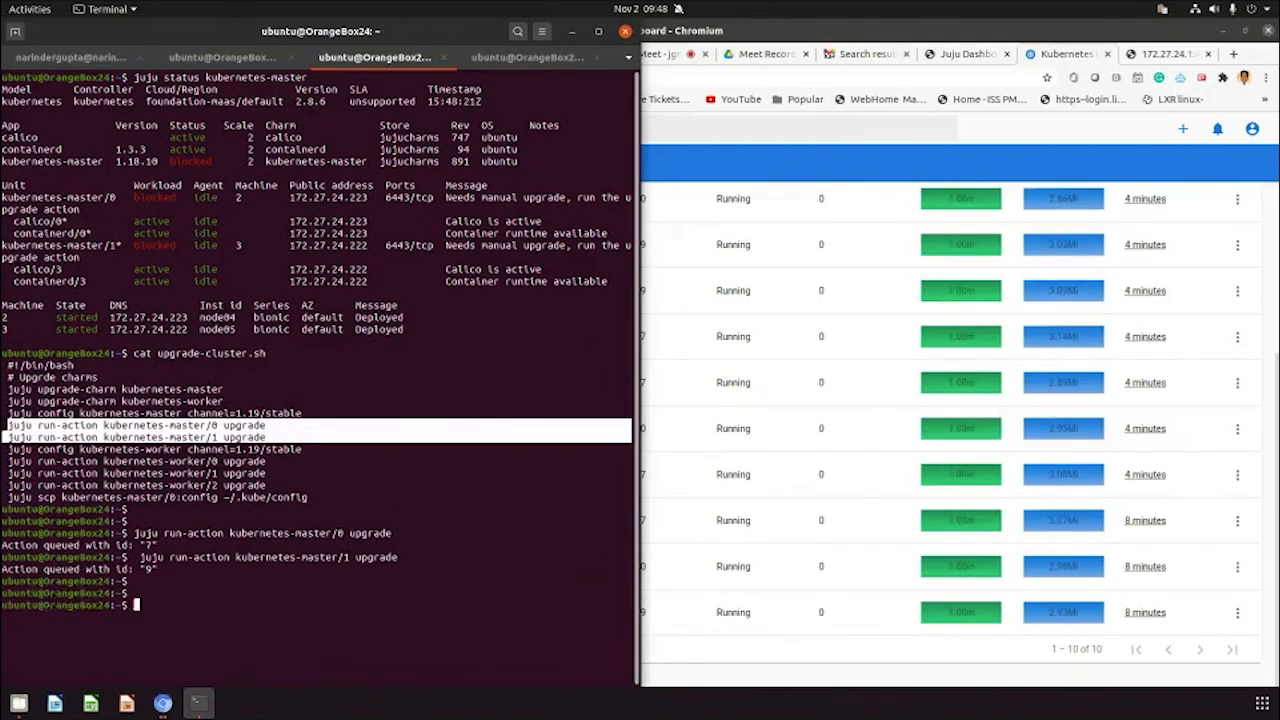
pyautogui.press('Up')
pyautogui.press('Up')
pyautogui.press('Up')
pyautogui.press('Up')
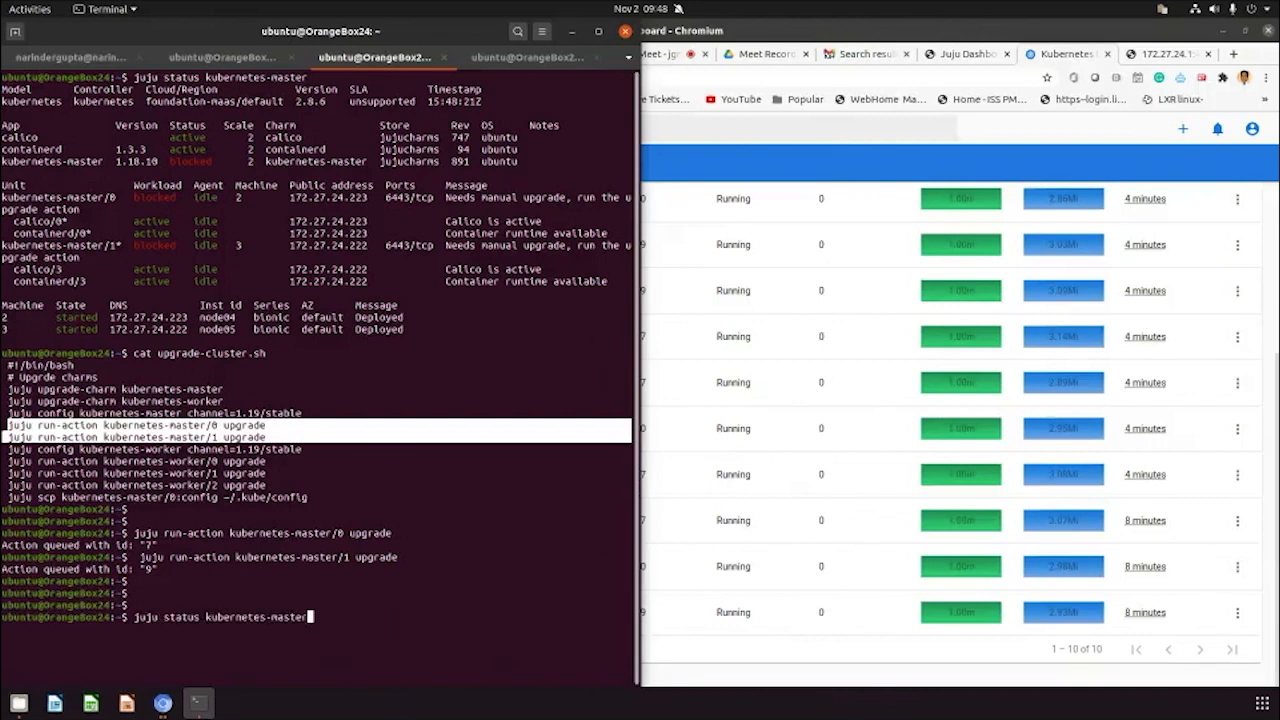
pyautogui.press('Return')
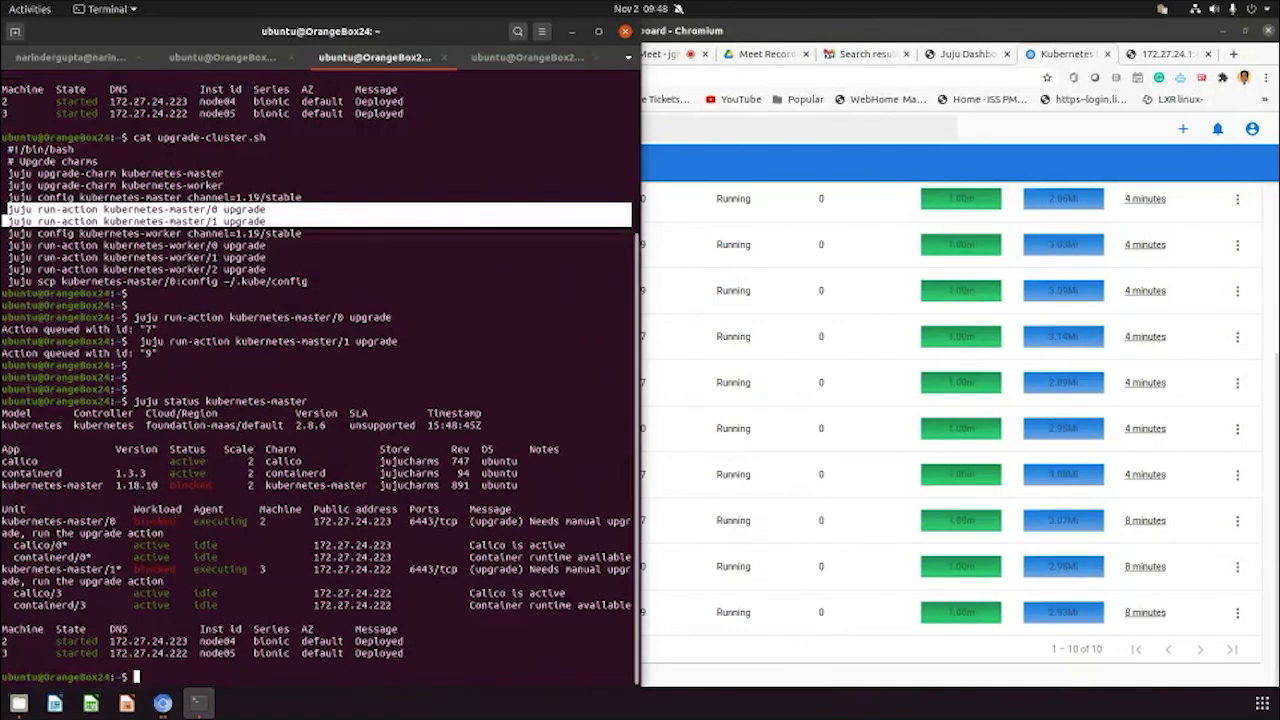
pyautogui.press('Return')
pyautogui.press('Return')
# Run watch juju status kubernetes-master full-screen and follow the masters through maintenance from 1.18.10
pyautogui.press('Up')
pyautogui.hotkey('ctrl', 'Left')
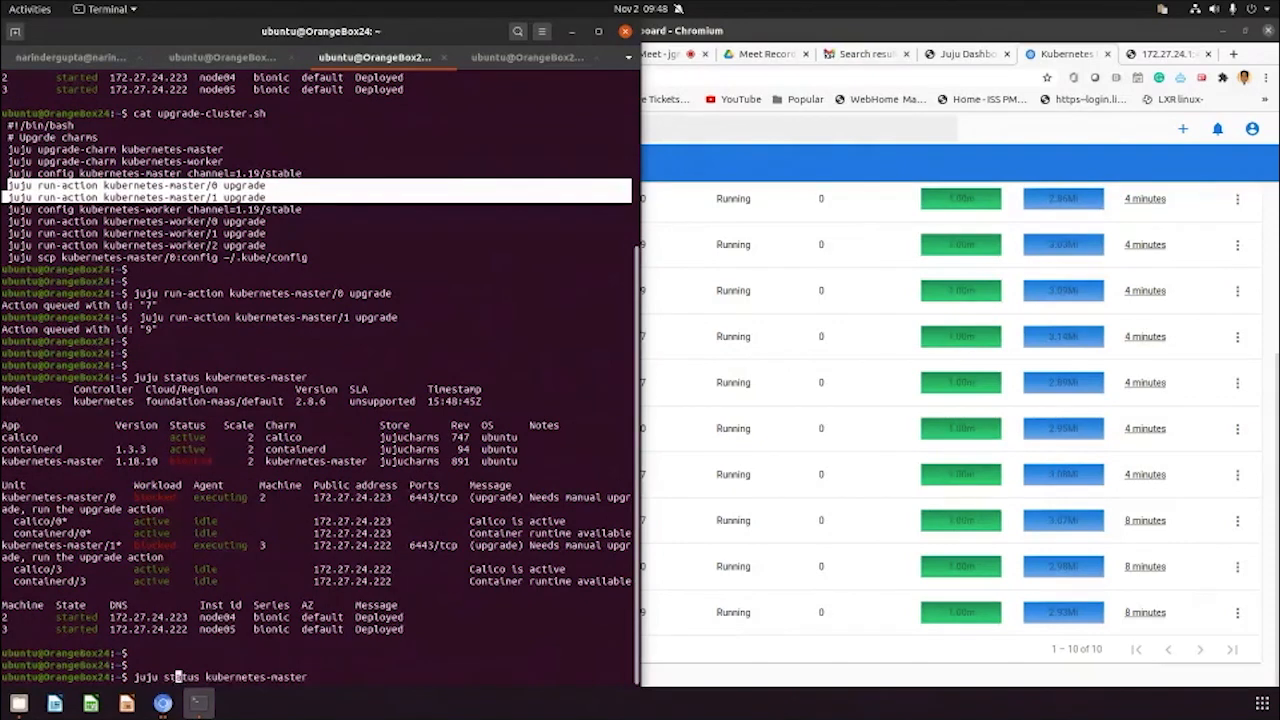
pyautogui.hotkey('ctrl', 'Left')
pyautogui.hotkey('ctrl', 'Left')
pyautogui.write('watch')
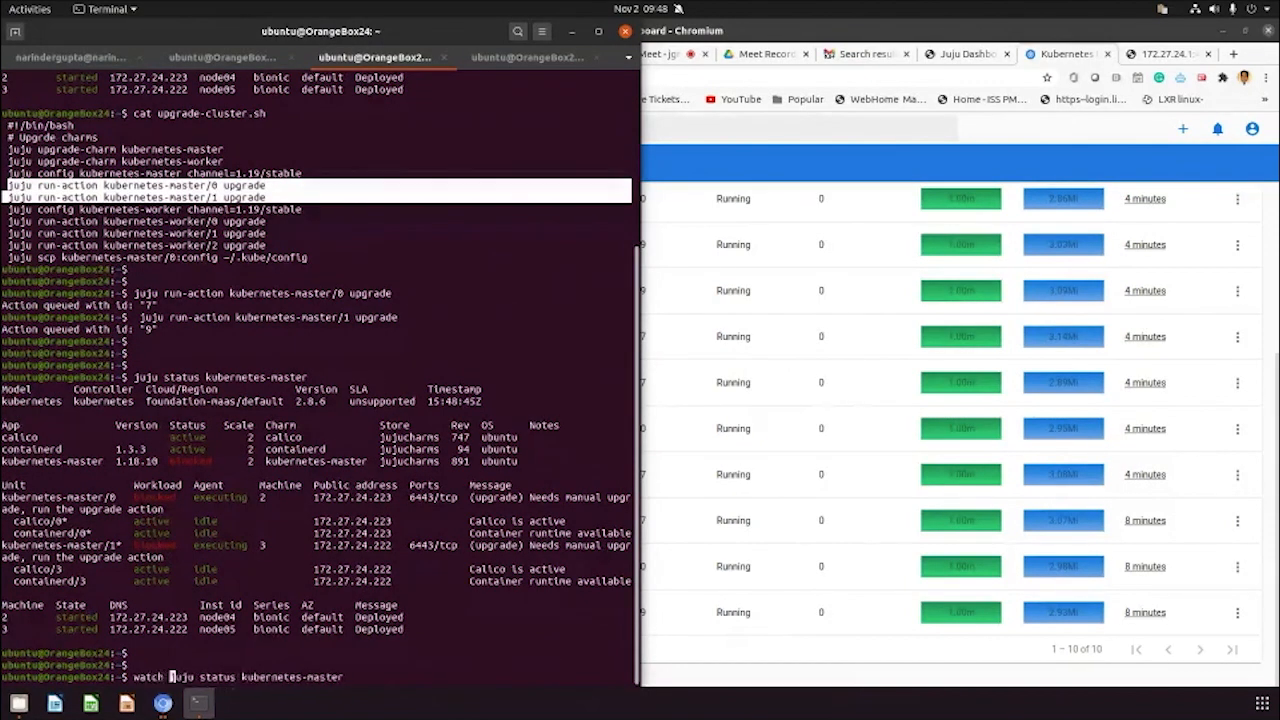
pyautogui.press('Return')
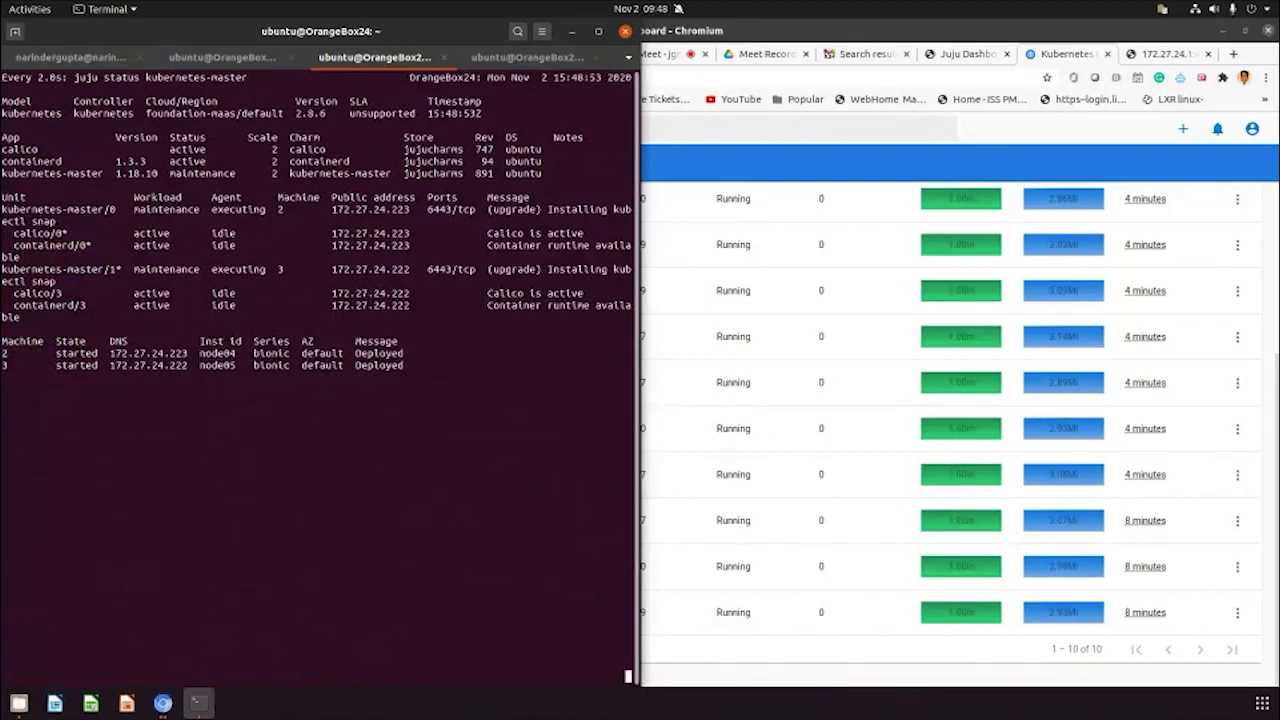
pyautogui.doubleClick(433, 32)
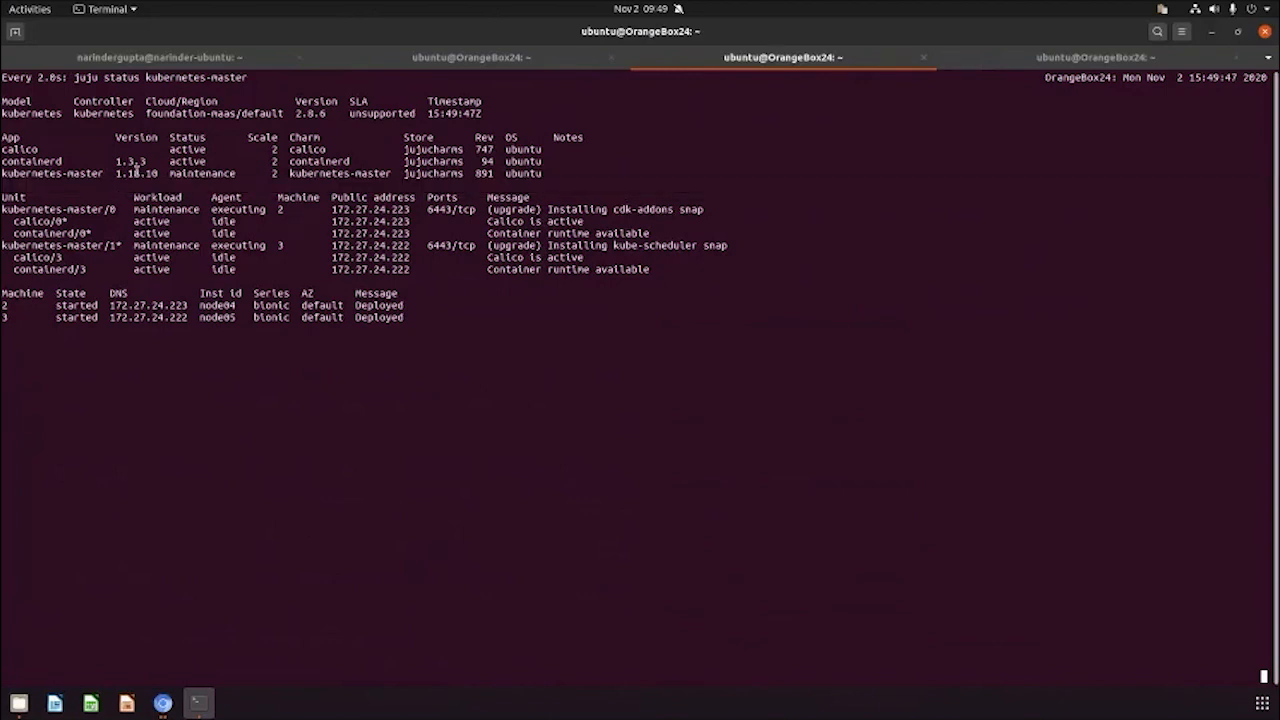
pyautogui.doubleClick(136, 174)
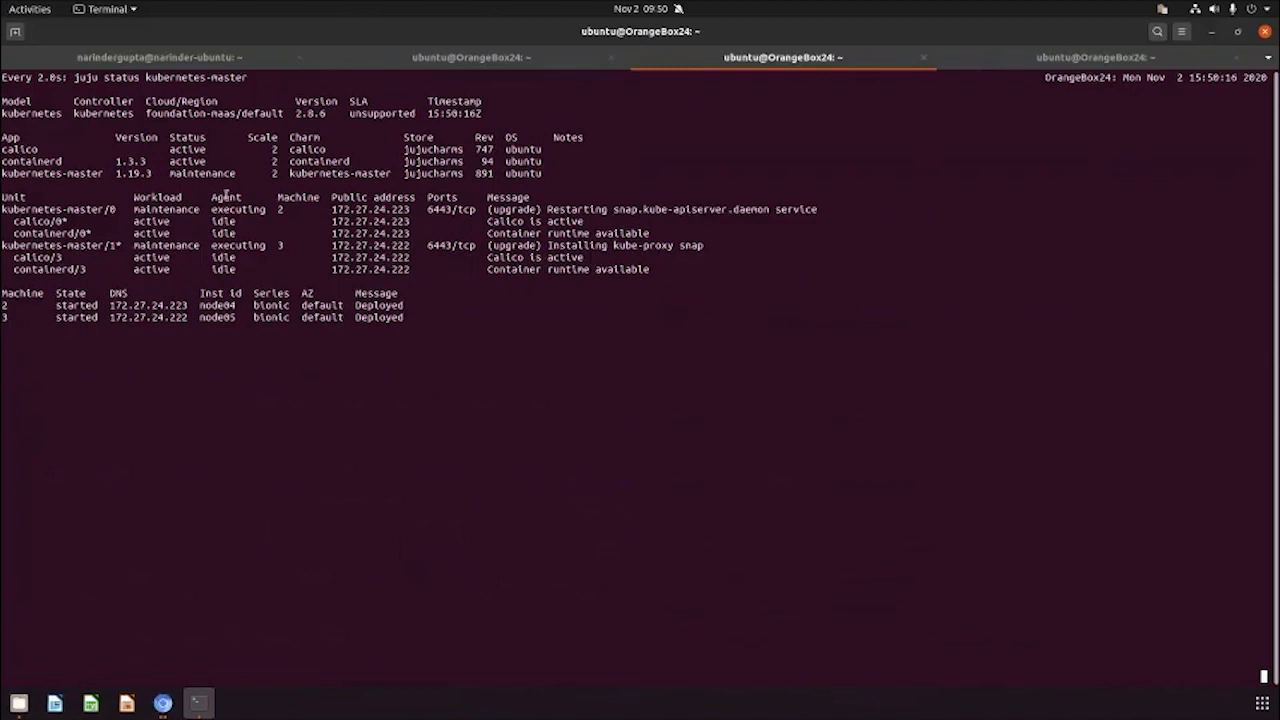
pyautogui.doubleClick(150, 214)
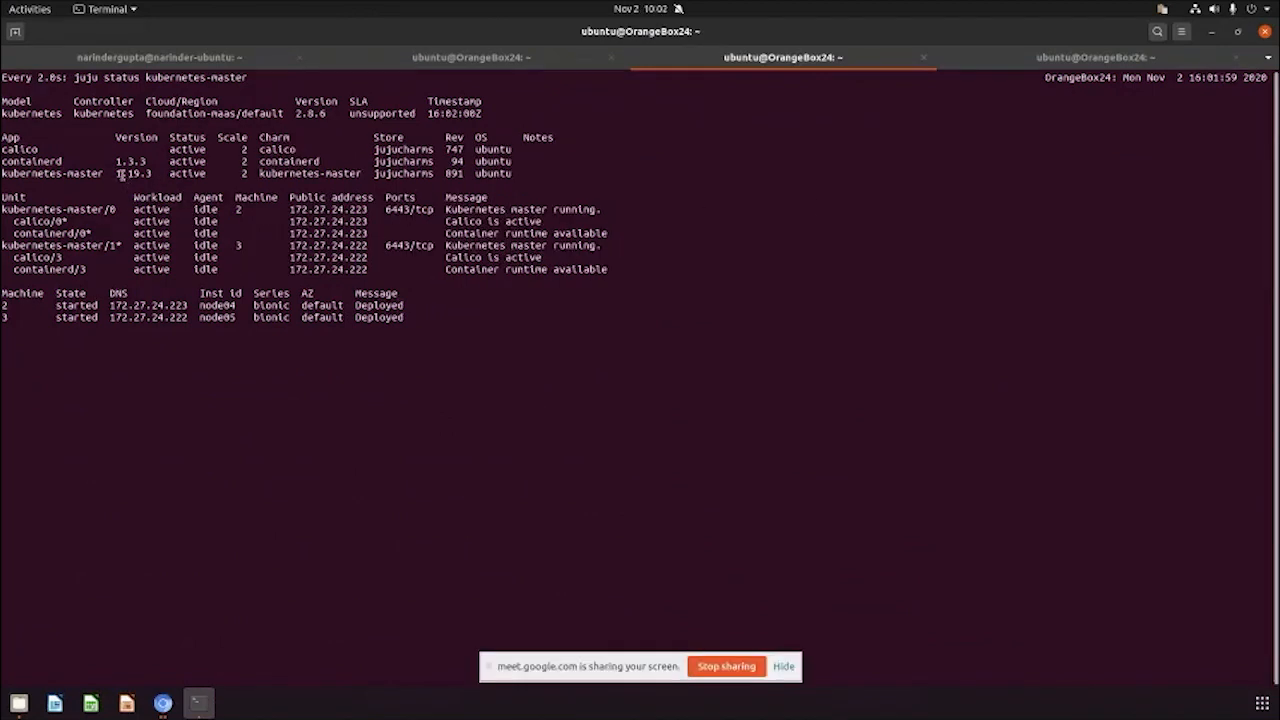
# Confirm masters show 1.19.3 and running, check the dashboard port-forward terminal tab, then bring Chromium forward
pyautogui.moveTo(117, 174); pyautogui.dragTo(150, 174)
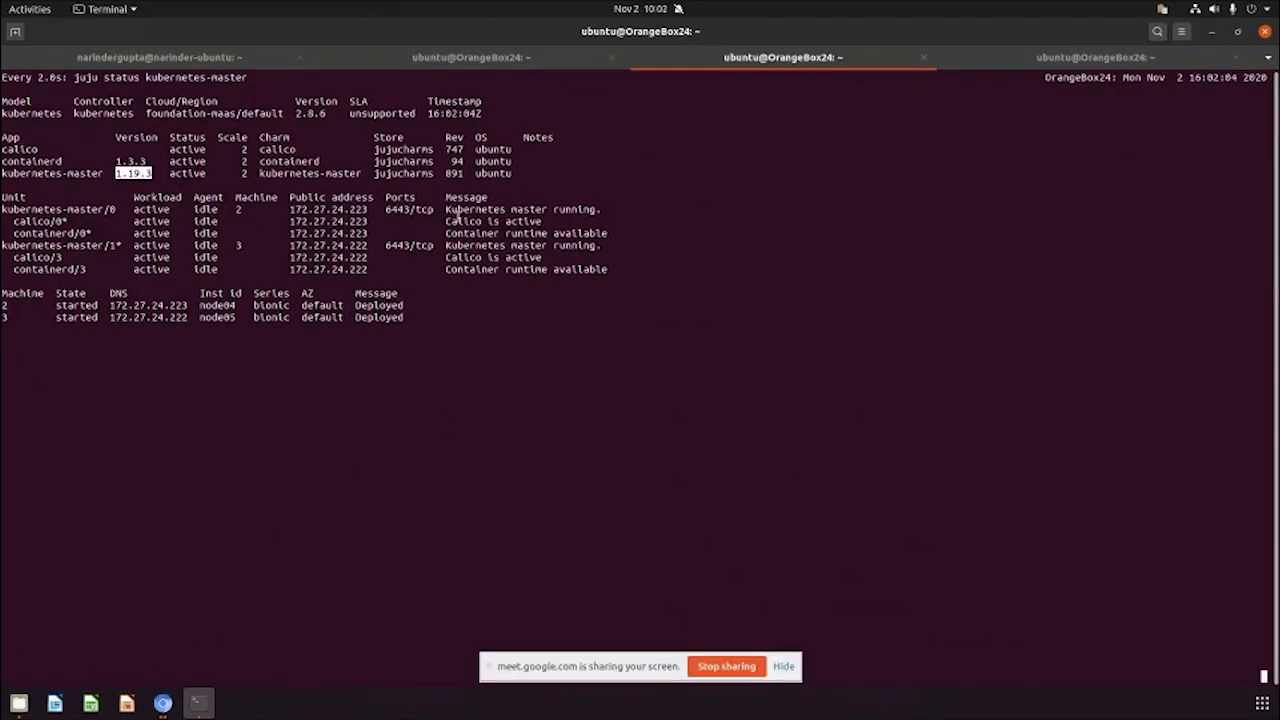
pyautogui.moveTo(446, 209); pyautogui.dragTo(631, 273)
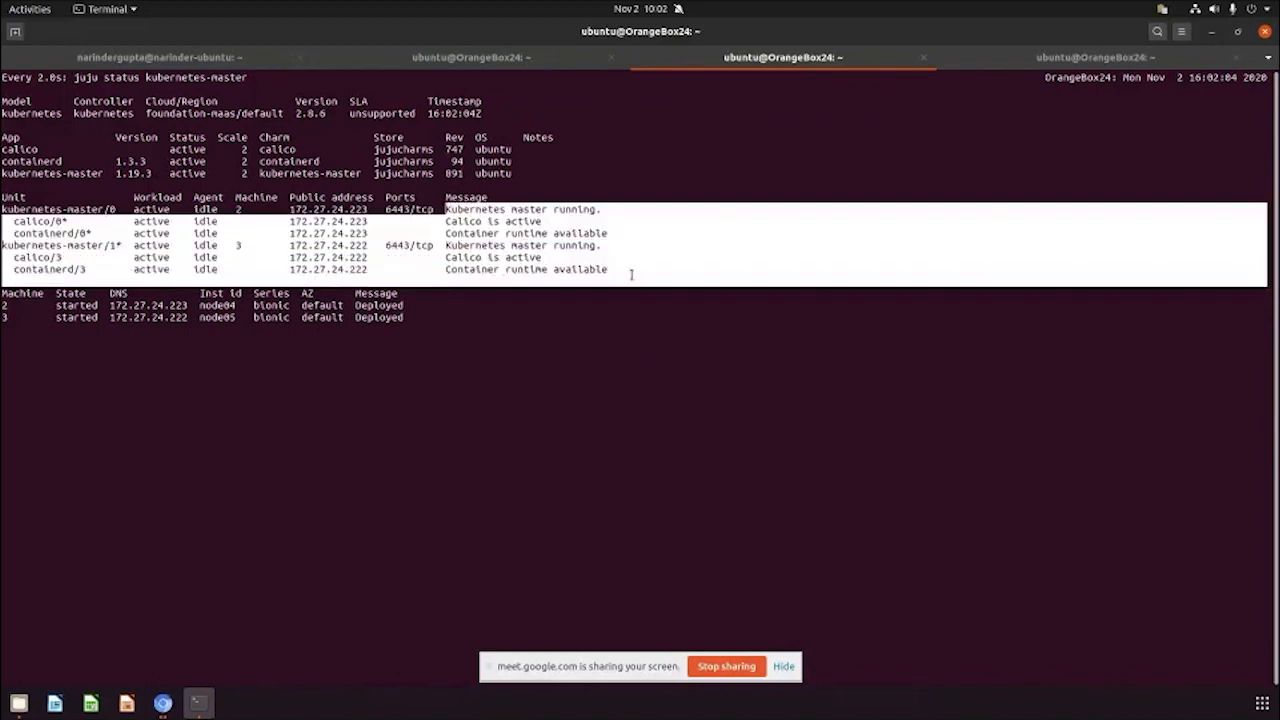
pyautogui.click(631, 273)
pyautogui.click(466, 57)
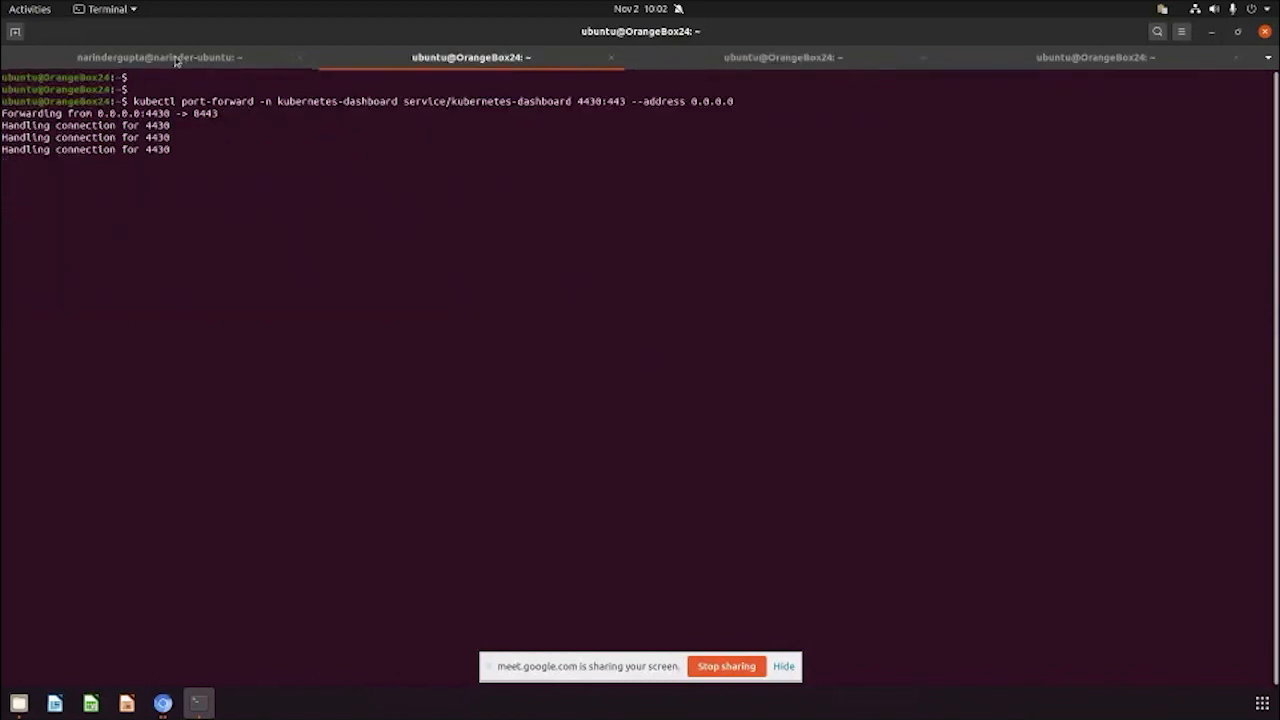
pyautogui.hotkey('ctrl', 'pagedown')
pyautogui.hotkey('ctrl', 'pagedown')
pyautogui.click(163, 703)
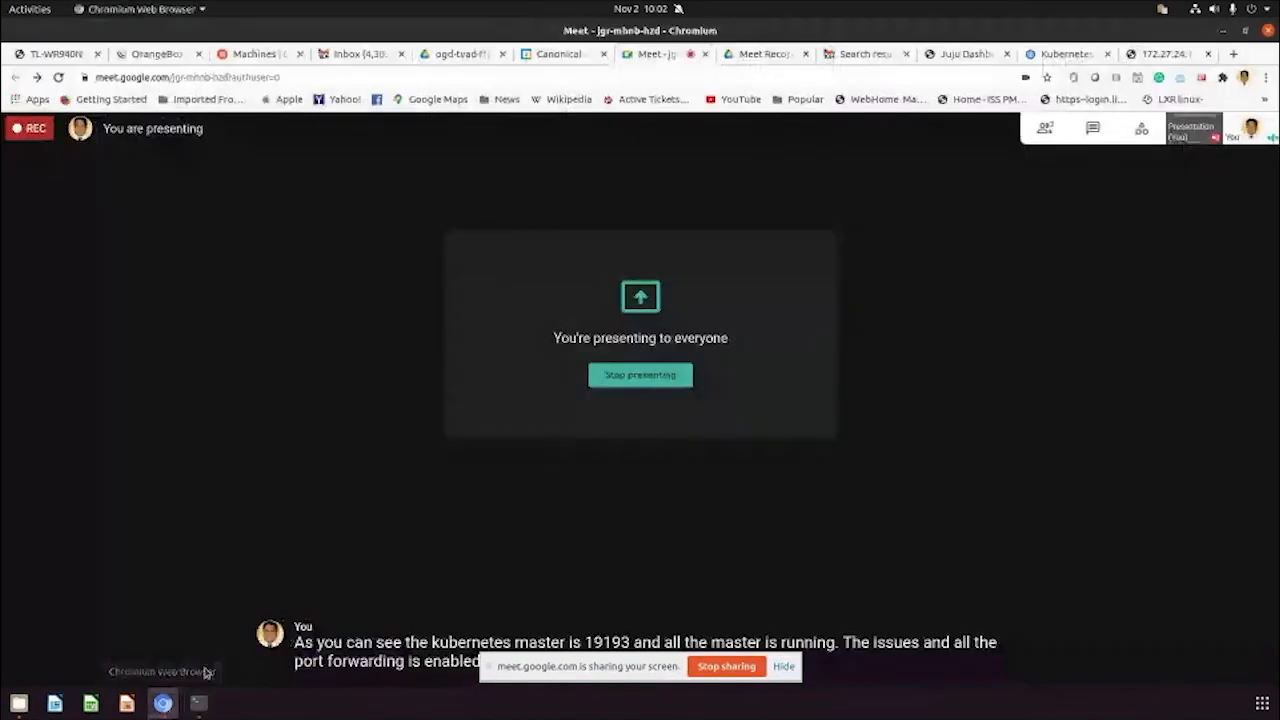
# Reload the microbot page, then bring up the Kubernetes Dashboard overview tab
pyautogui.click(1165, 54)
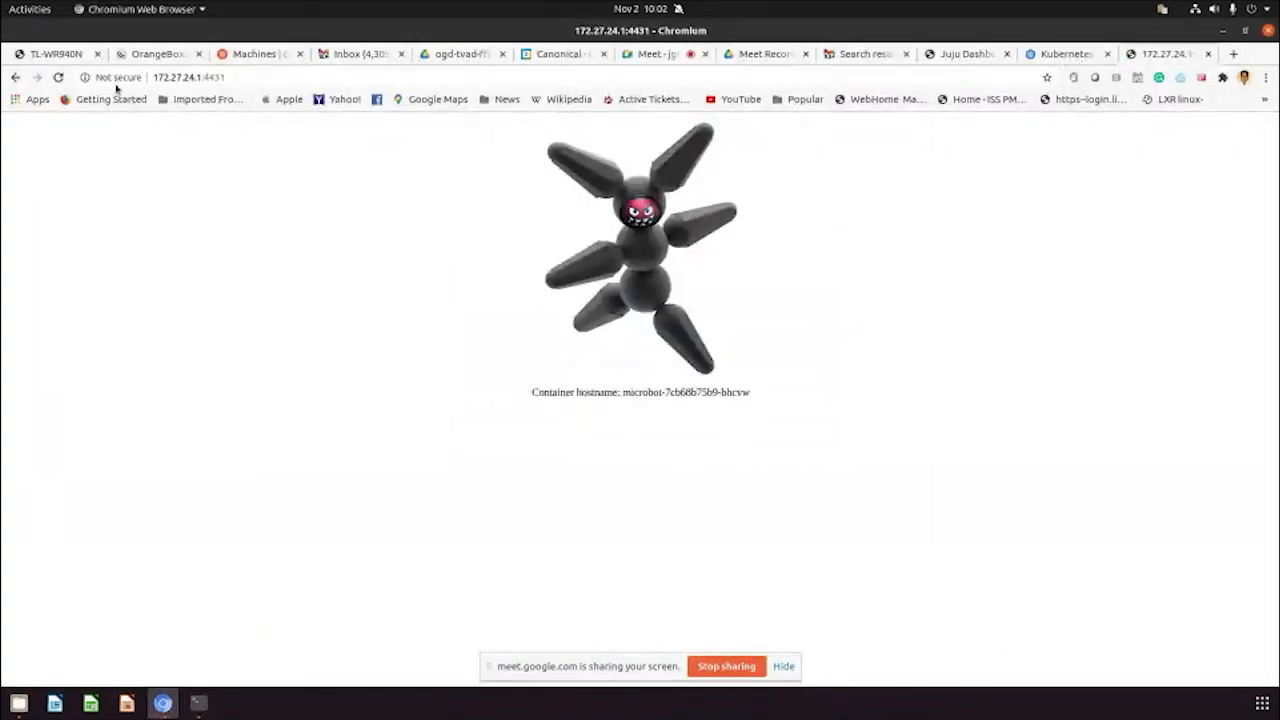
pyautogui.click(57, 78)
pyautogui.click(1057, 54)
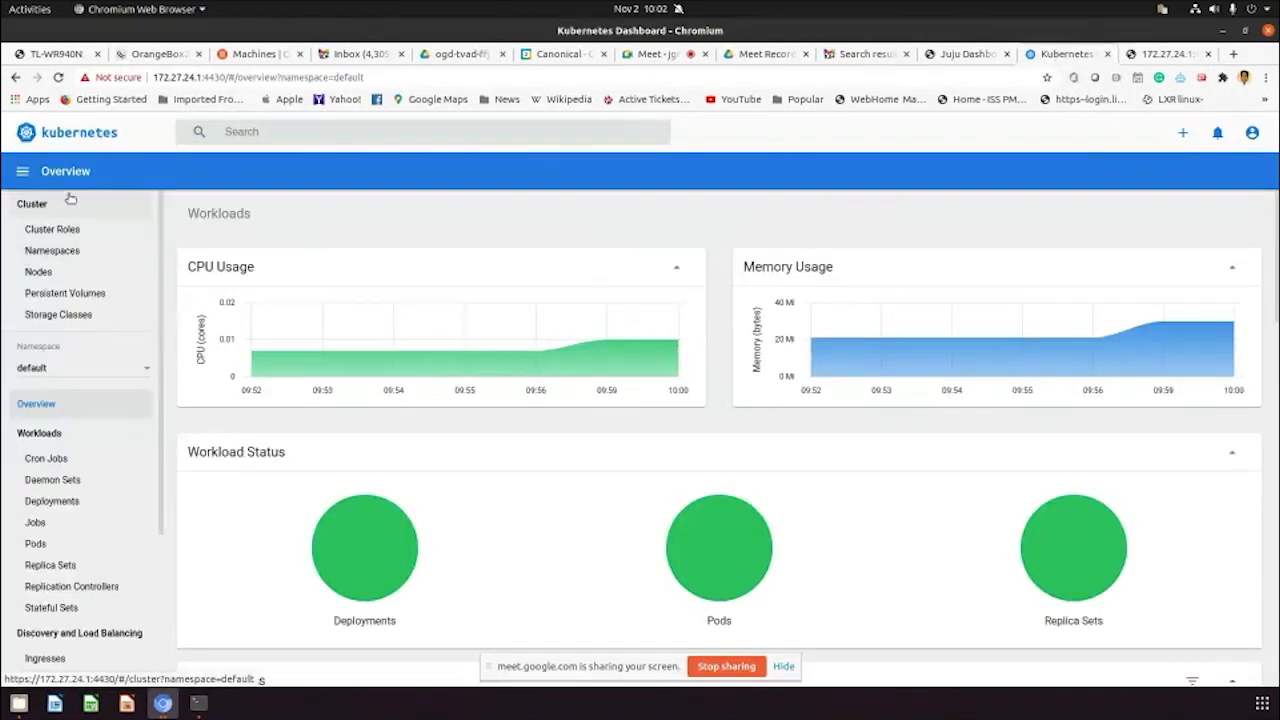
pyautogui.scroll(-4, 530, 525)
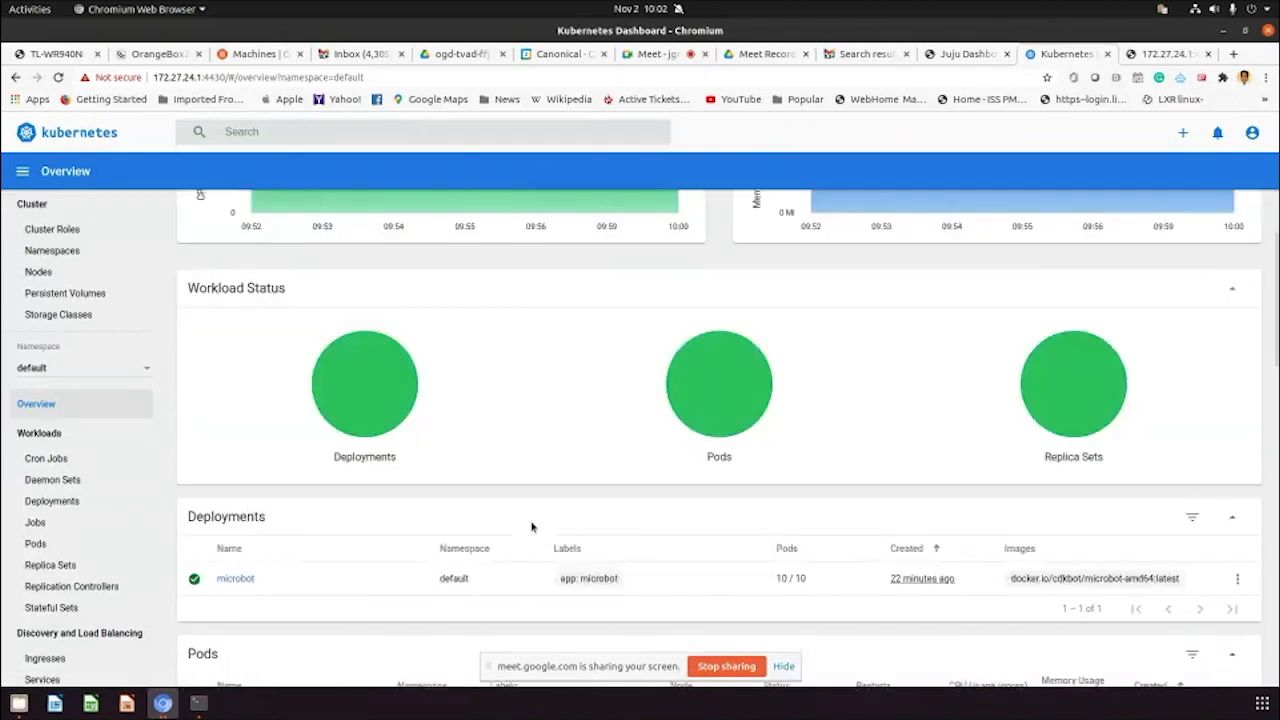
pyautogui.scroll(-4, 555, 530)
pyautogui.scroll(-4, 610, 540)
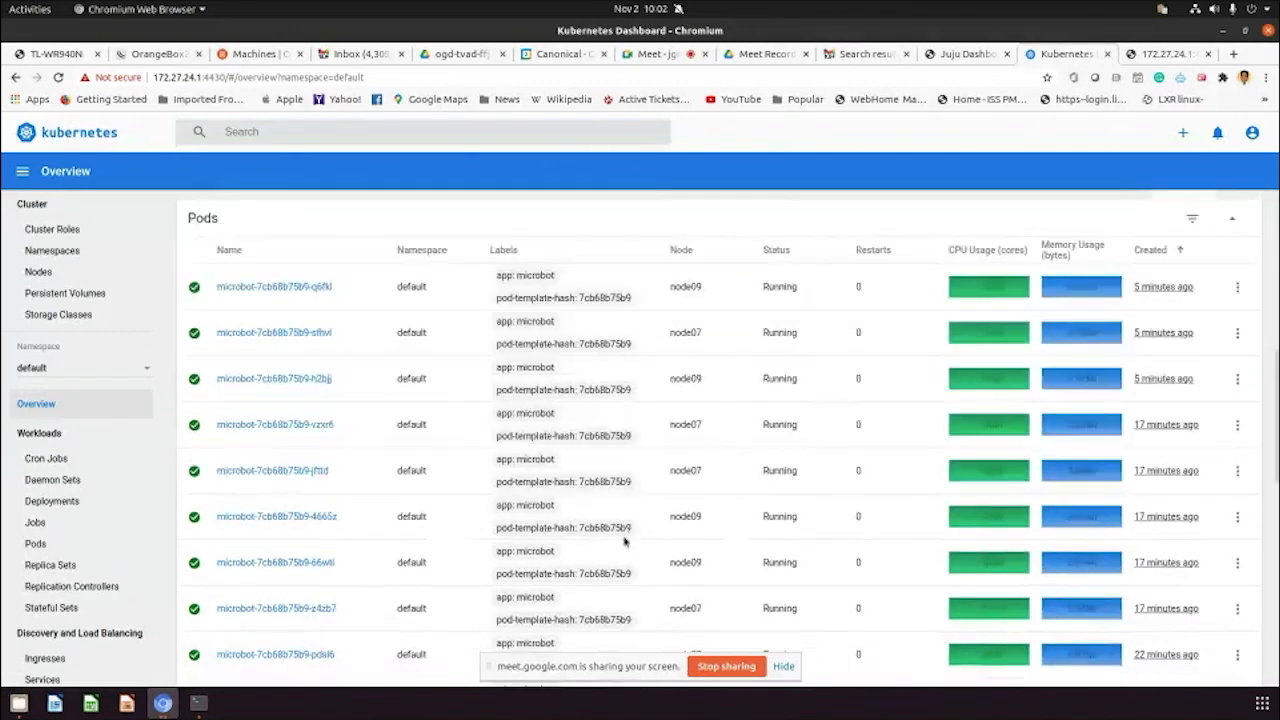
pyautogui.scroll(-2, 626, 543)
pyautogui.scroll(-4, 626, 543)
pyautogui.scroll(-3, 622, 543)
pyautogui.scroll(-4, 620, 544)
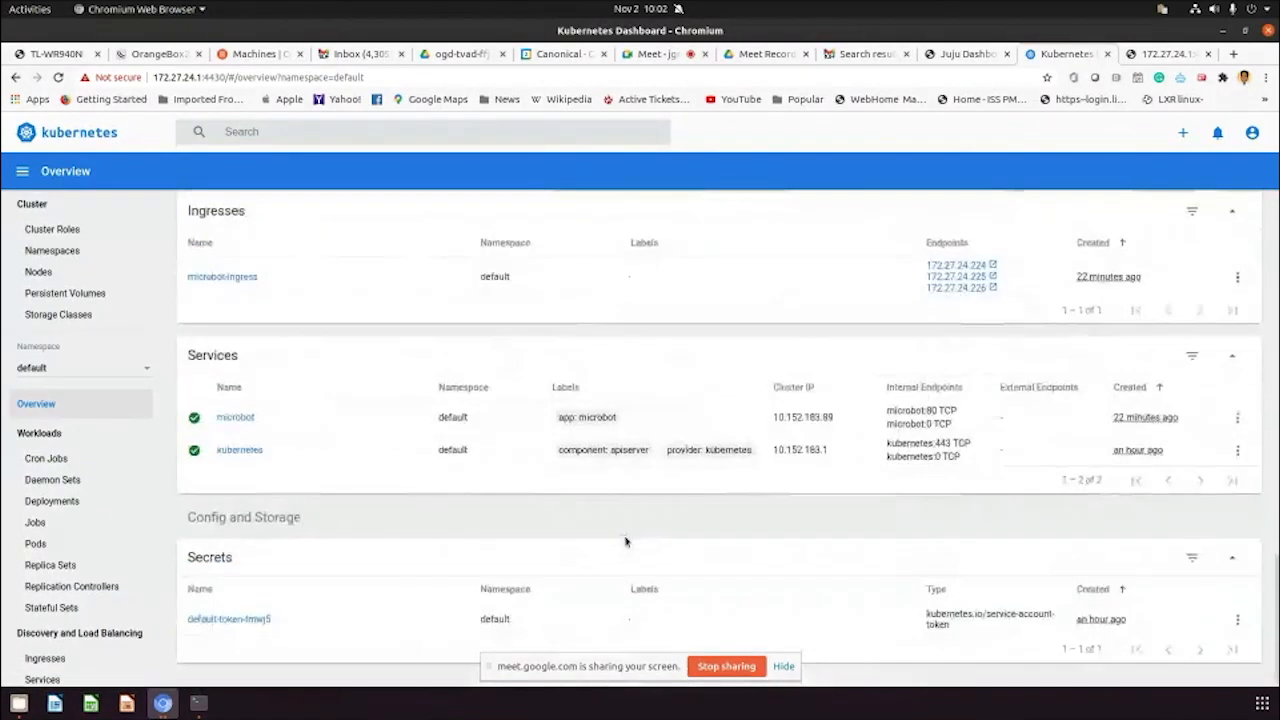
pyautogui.scroll(4, 619, 544)
pyautogui.scroll(4, 620, 543)
pyautogui.scroll(4, 621, 542)
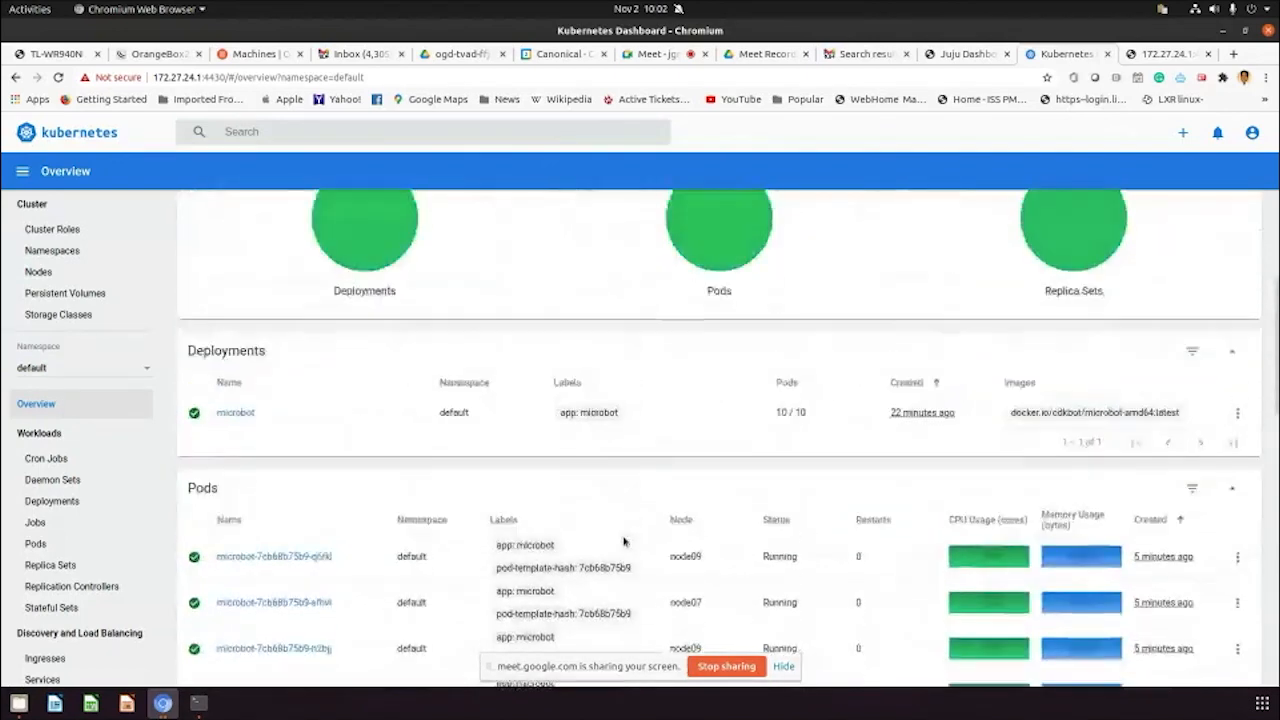
pyautogui.scroll(3, 623, 540)
pyautogui.scroll(2, 623, 540)
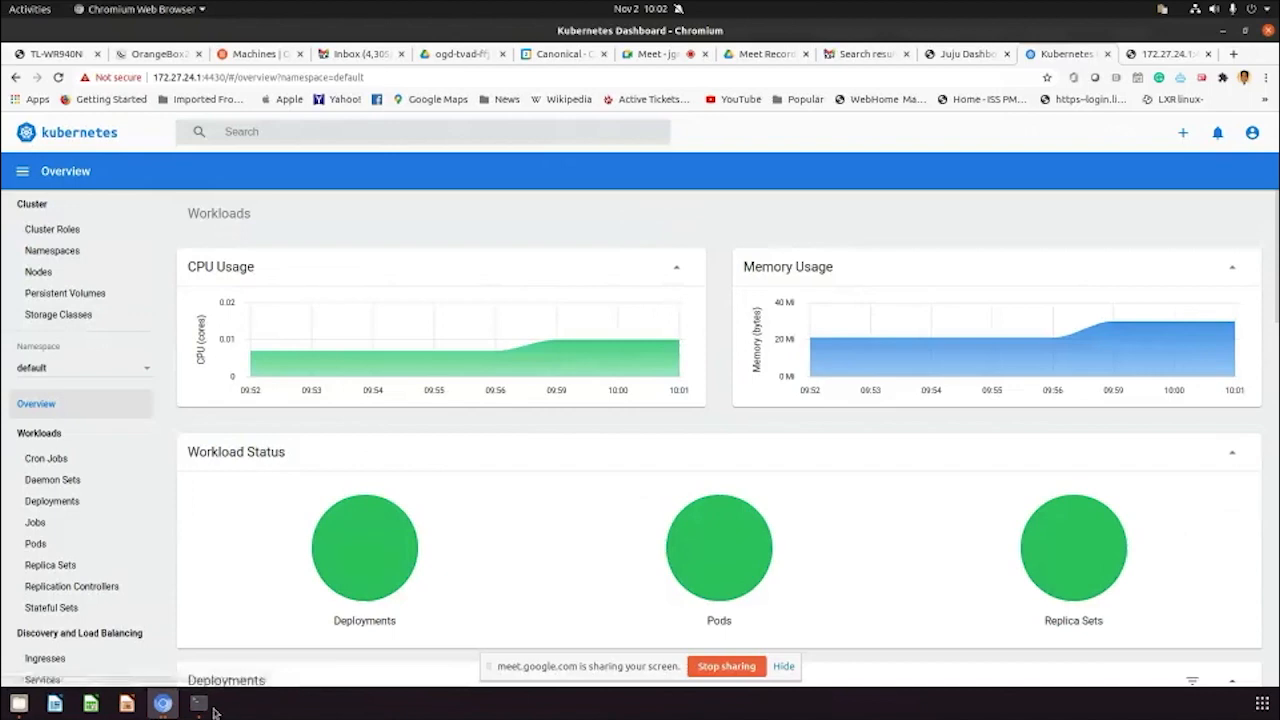
# Review the Pods, Ingresses and Services lists in the Kubernetes Dashboard
pyautogui.click(38, 543)
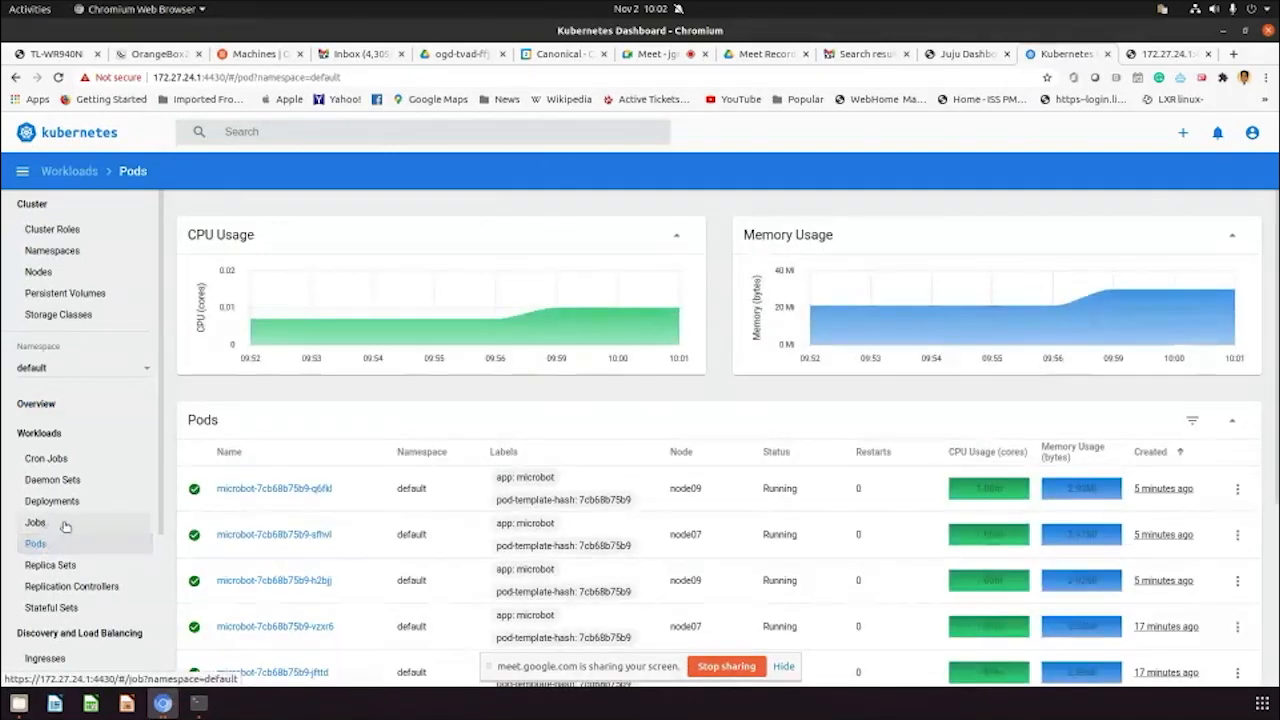
pyautogui.scroll(-3, 600, 450)
pyautogui.click(783, 666)
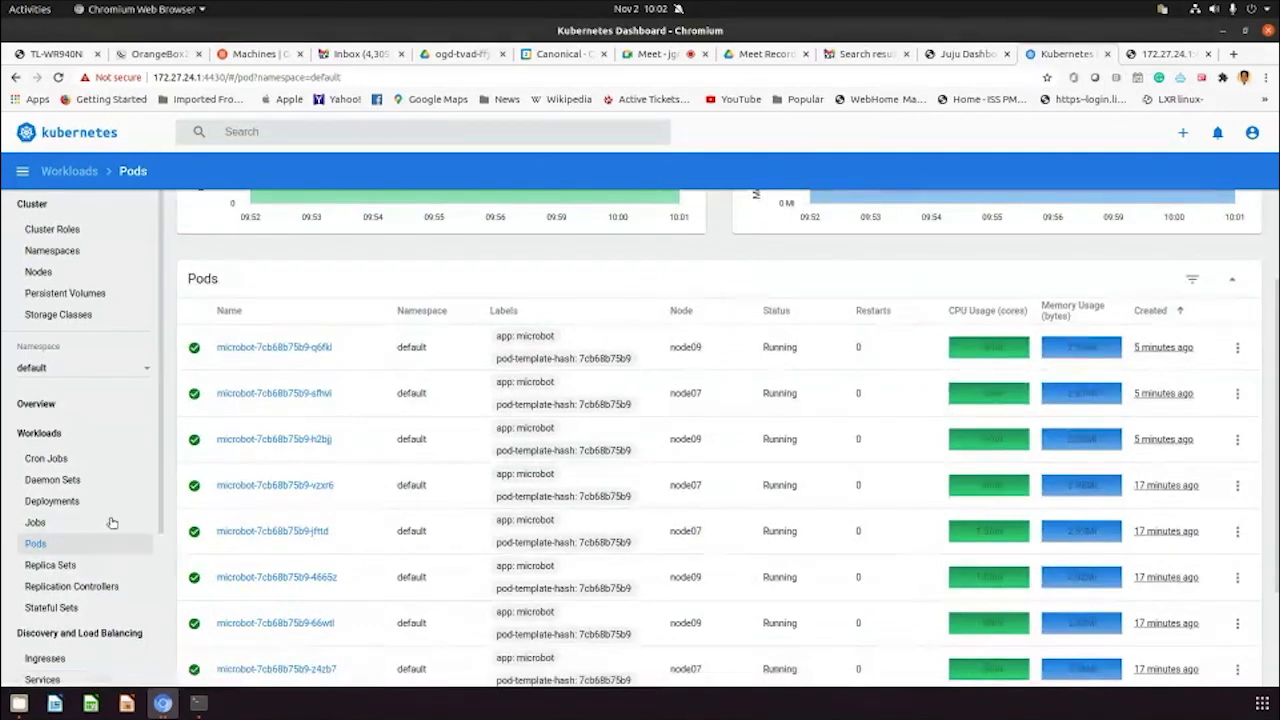
pyautogui.scroll(-2, 35, 160)
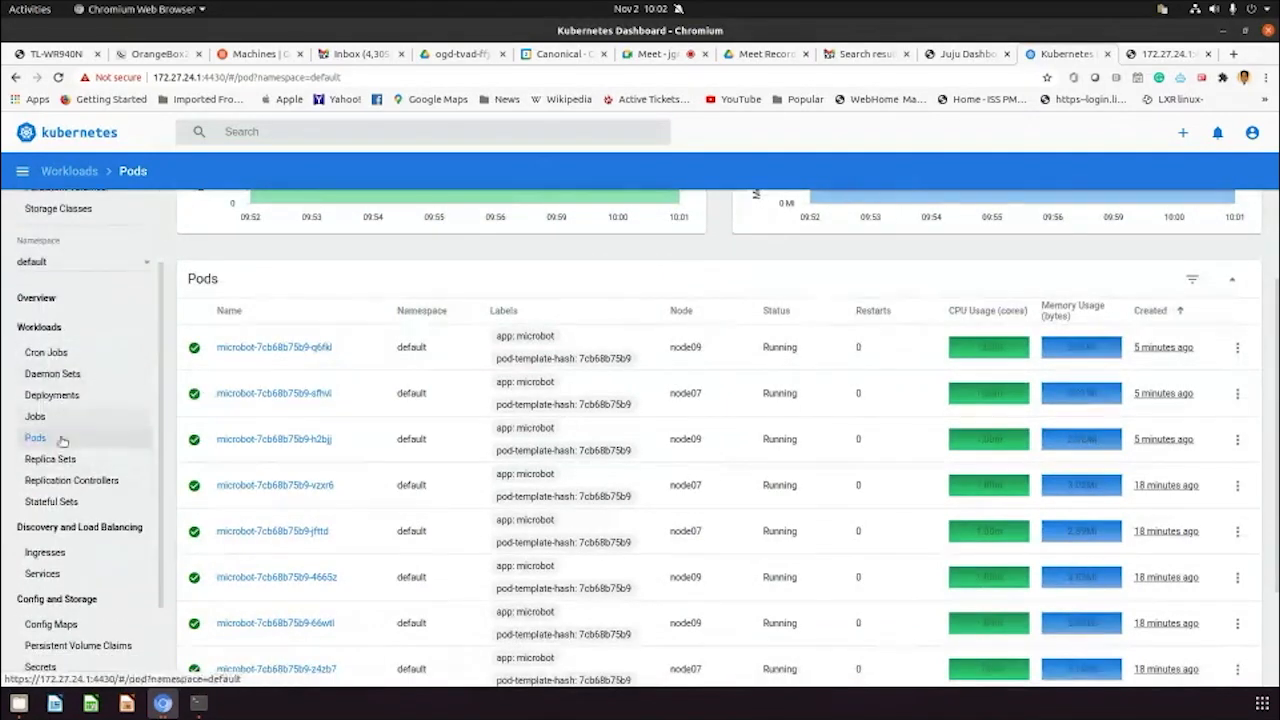
pyautogui.click(45, 552)
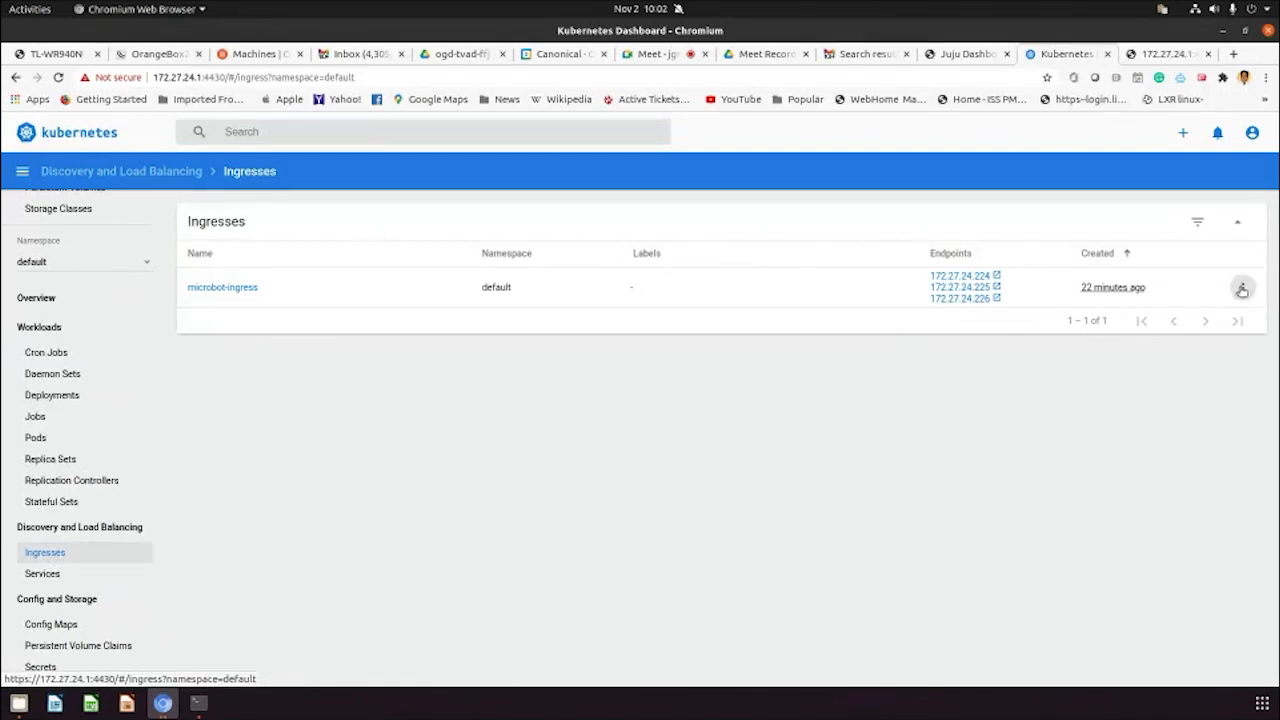
pyautogui.click(42, 573)
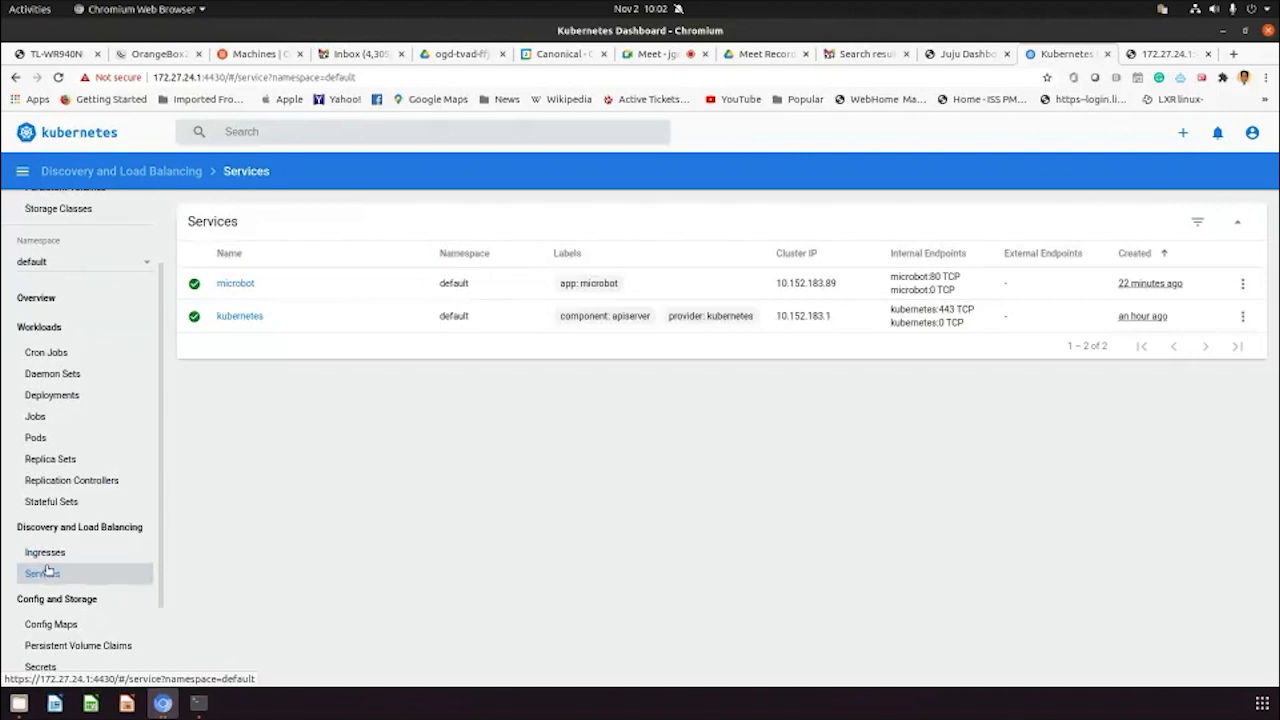
pyautogui.scroll(2, 77, 543)
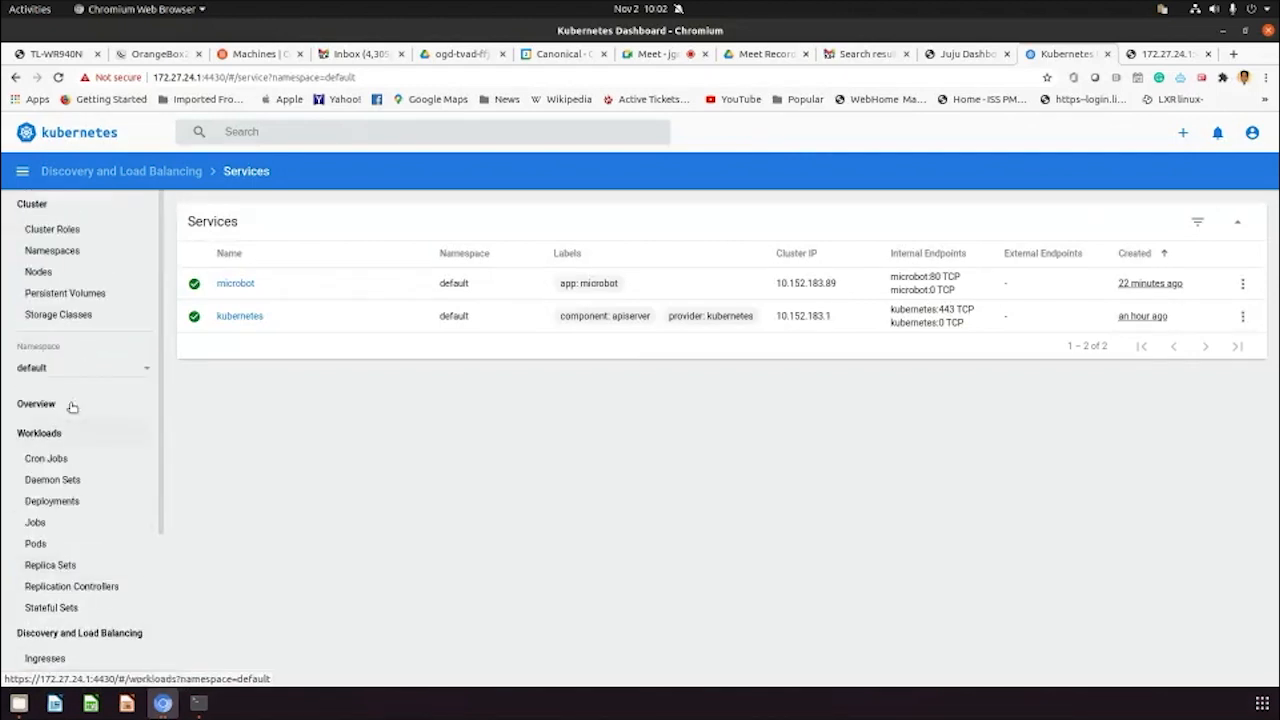
# Open node07 under Nodes, note kube-proxy still at v1.18.10, then switch to the terminal
pyautogui.click(40, 272)
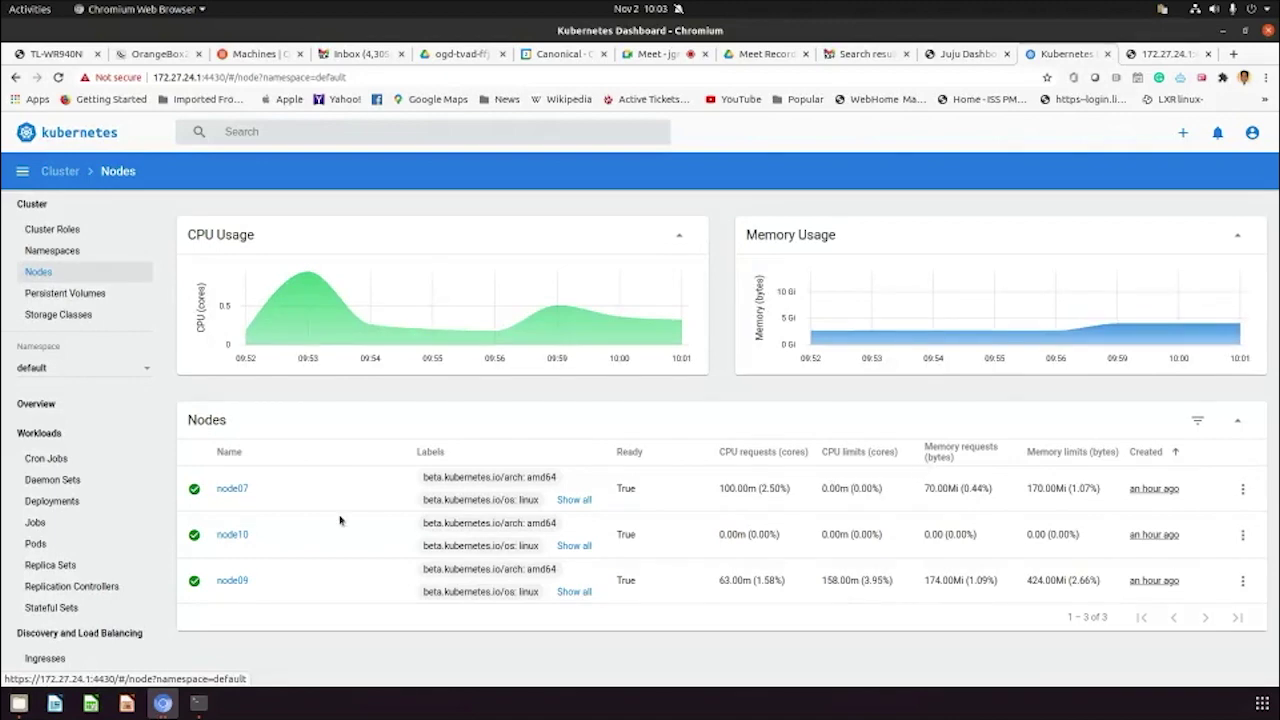
pyautogui.click(232, 488)
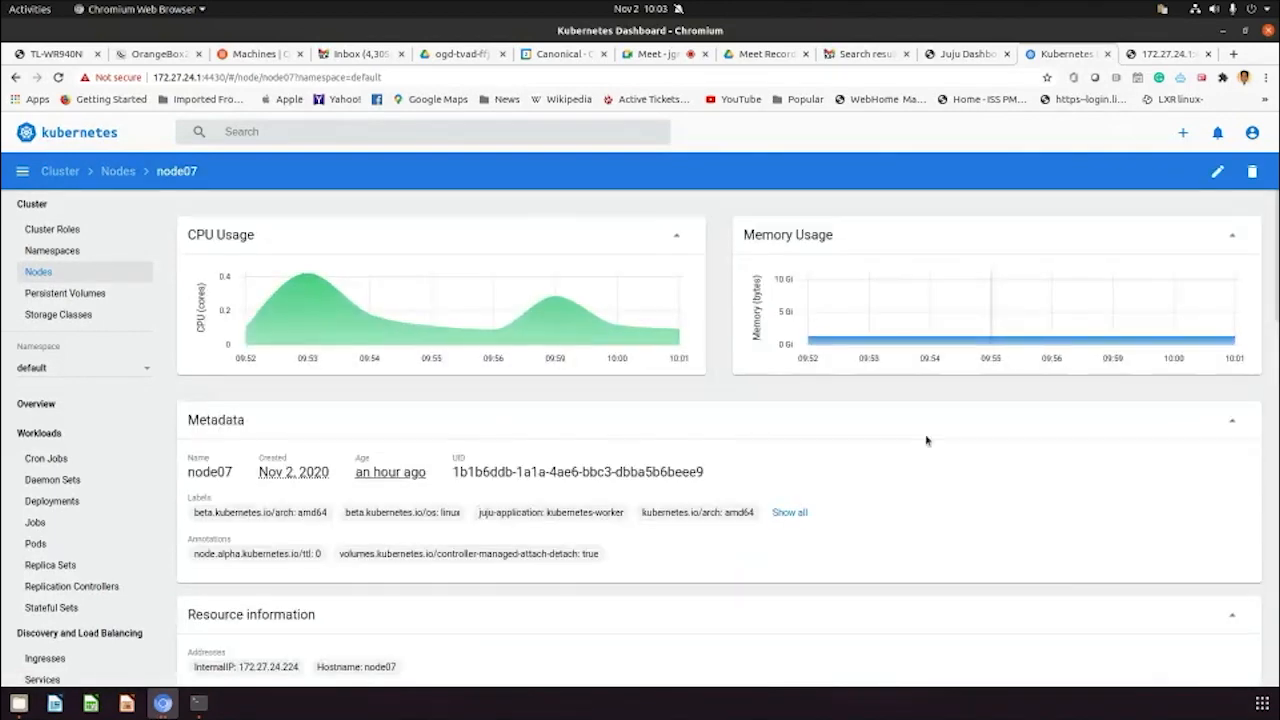
pyautogui.scroll(-5, 930, 440)
pyautogui.scroll(-3, 933, 471)
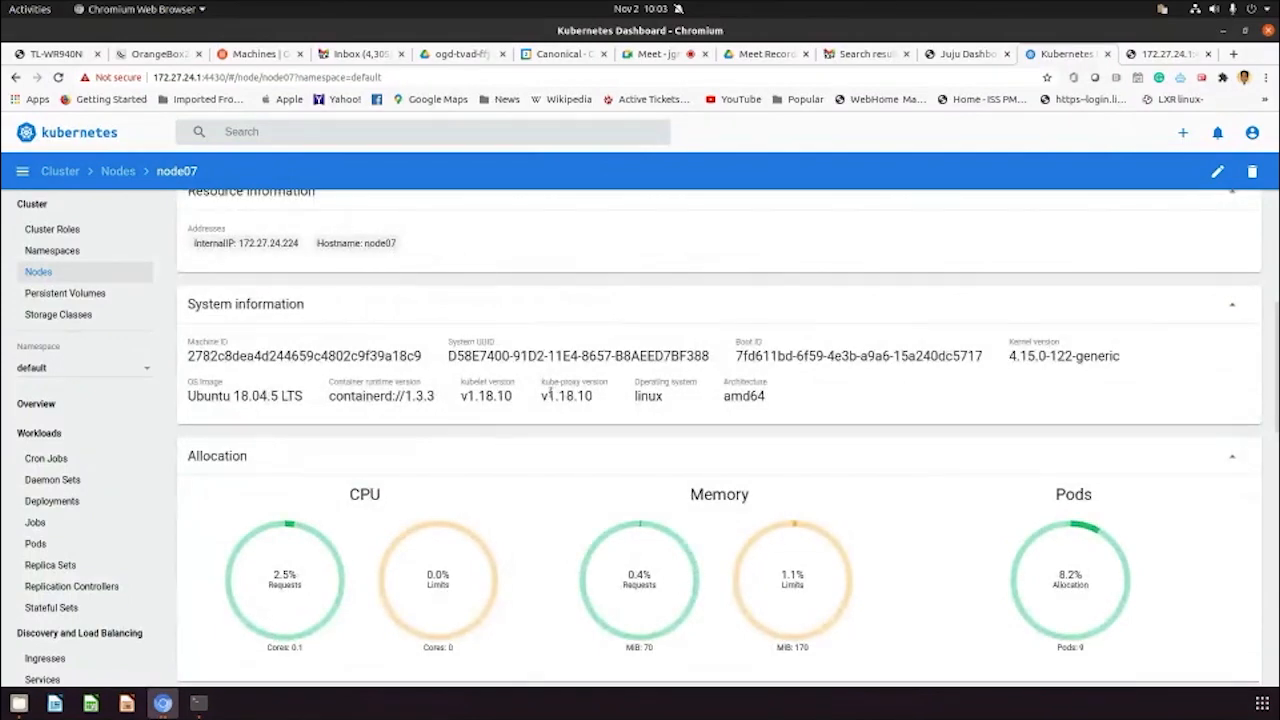
pyautogui.moveTo(541, 395); pyautogui.dragTo(605, 405)
pyautogui.click(198, 704)
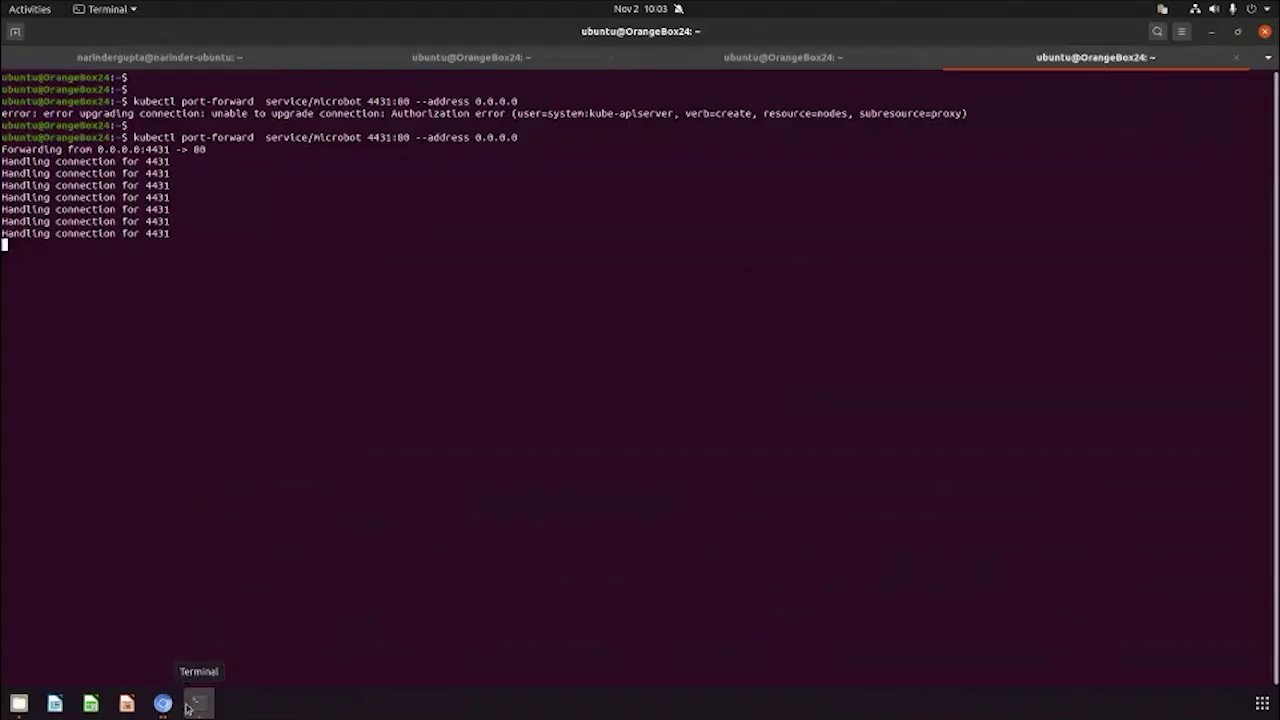
# Check the port-forward sessions, then stop the running juju status watch
pyautogui.click(770, 57)
pyautogui.click(536, 60)
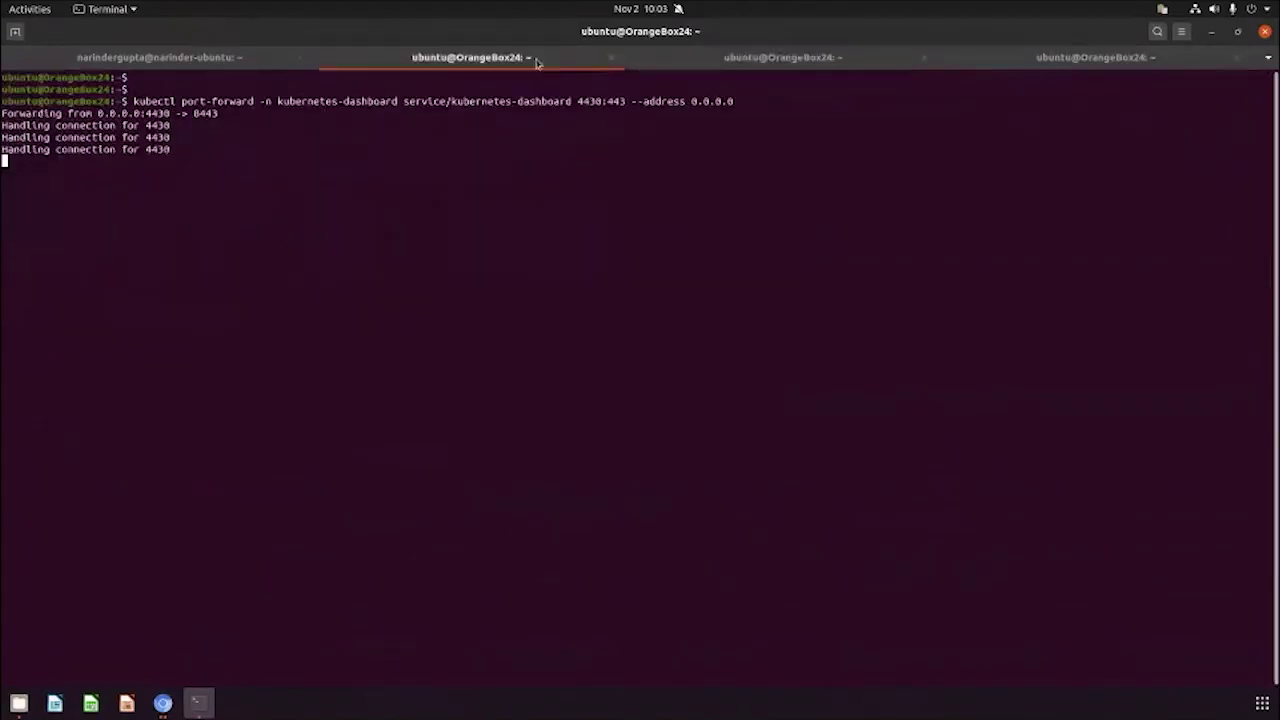
pyautogui.click(770, 57)
pyautogui.hotkey('ctrl', 'c')
pyautogui.press('Return')
pyautogui.press('Return')
pyautogui.press('Return')
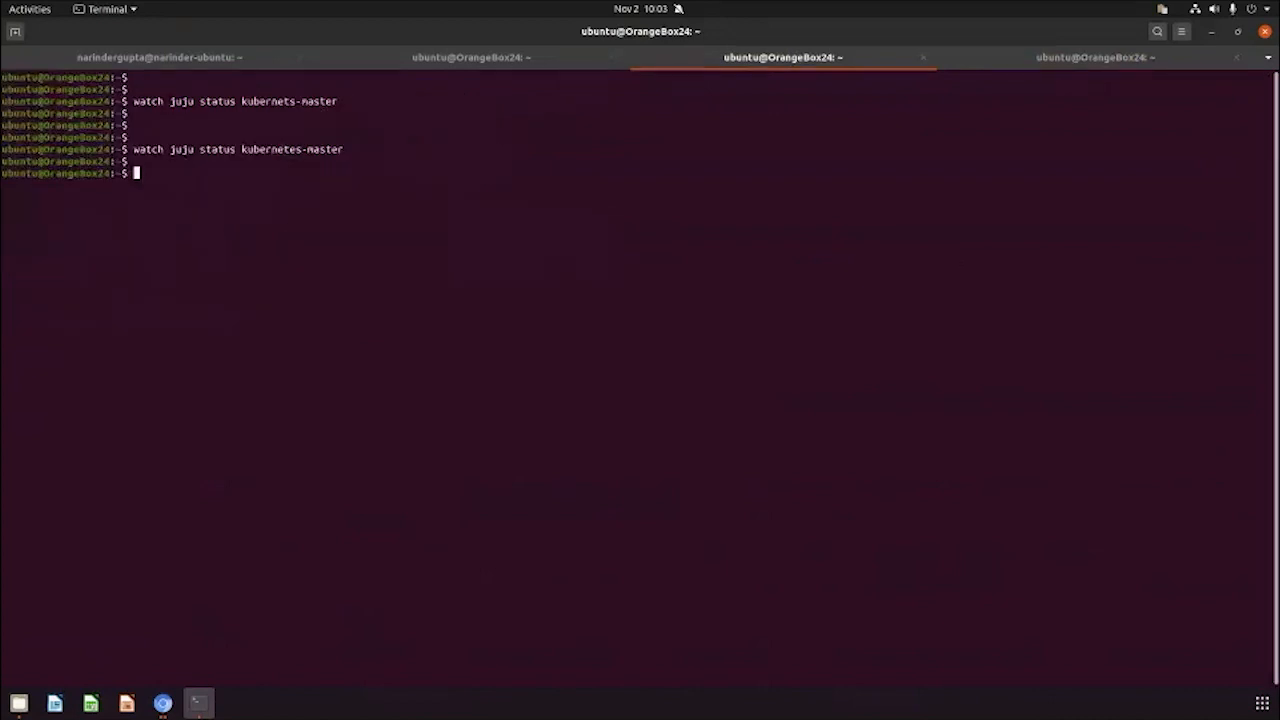
# Edit the recalled master command into juju config kubernetes-worker channel=1.19/stable and run it
pyautogui.press('Up')
pyautogui.hotkey('ctrl', 'u')
pyautogui.write('clear')
pyautogui.press('Up')
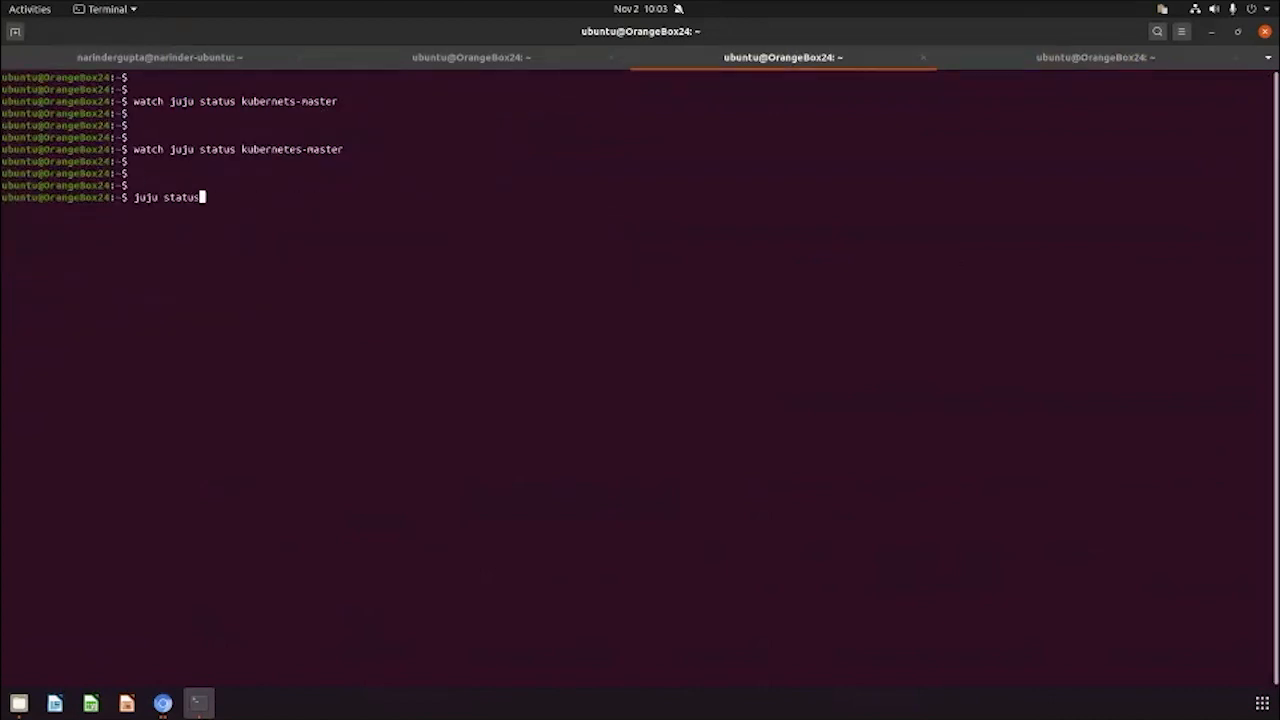
pyautogui.press('Up')
pyautogui.press('Up')
pyautogui.press('Up')
pyautogui.press('Up')
pyautogui.press('Up')
pyautogui.press('Up')
pyautogui.press('Up')
pyautogui.press('Up')
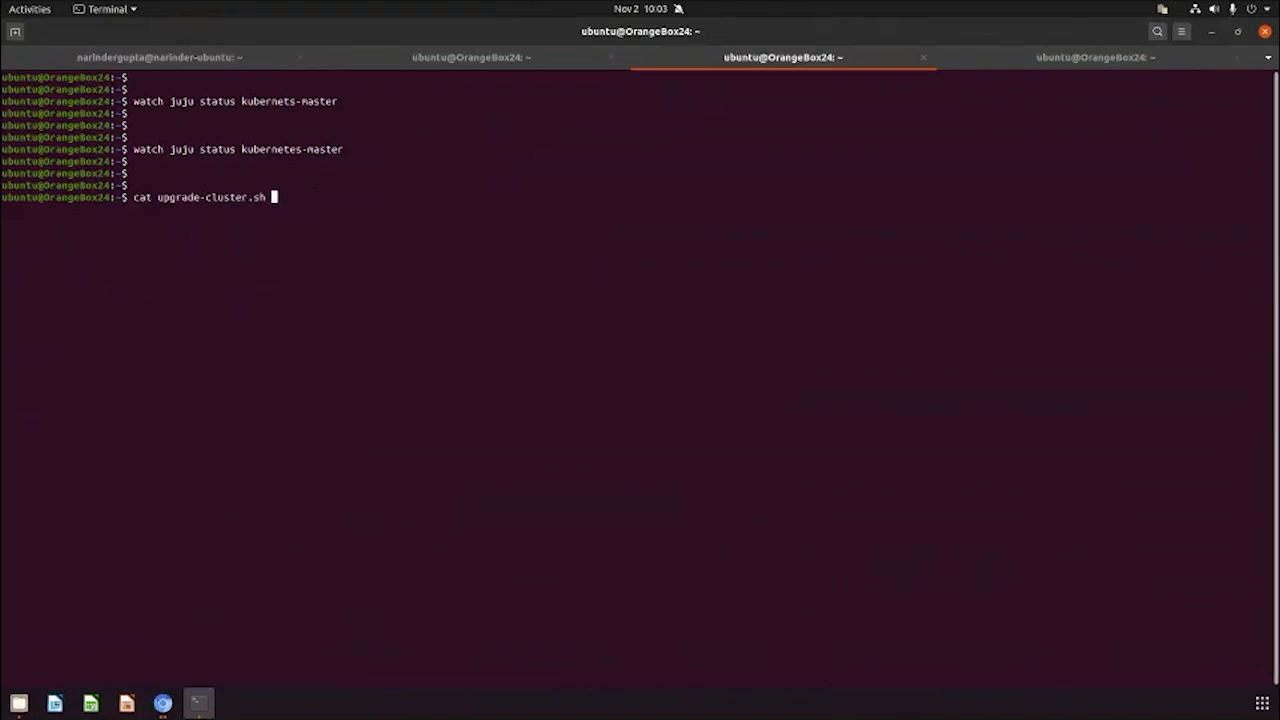
pyautogui.press('Up')
pyautogui.press('Up')
pyautogui.press('Up')
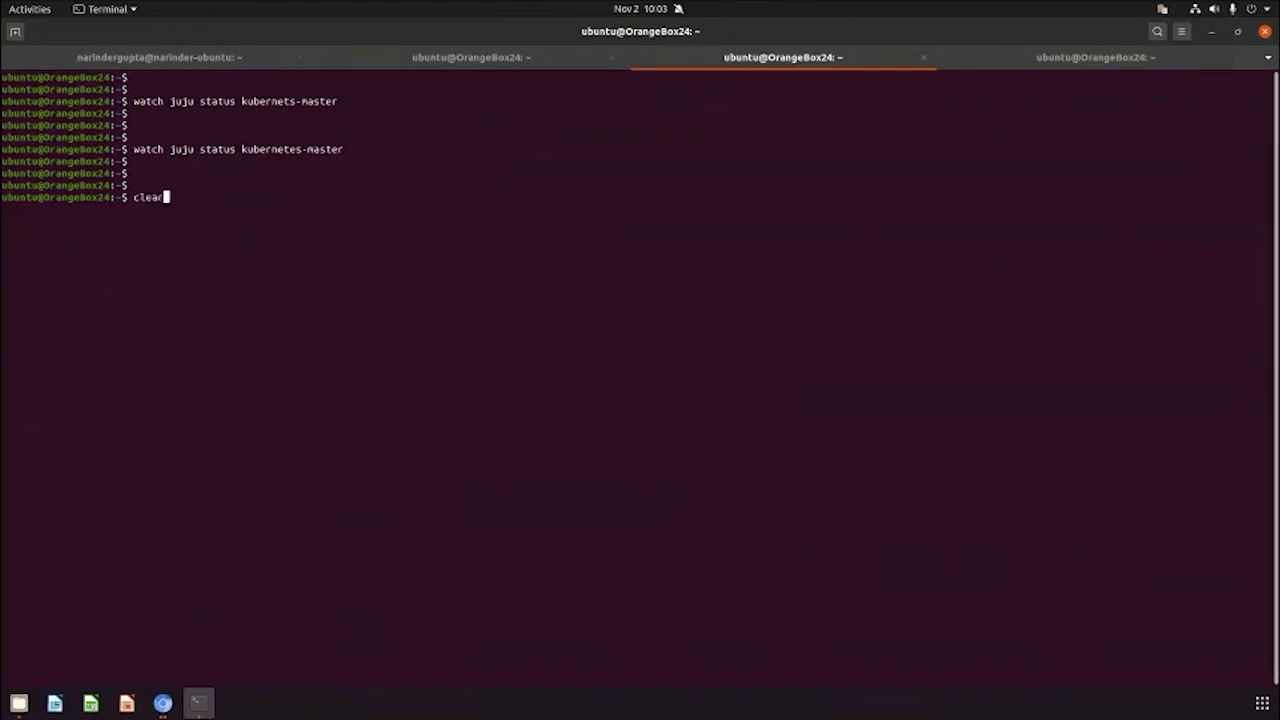
pyautogui.press('Down')
pyautogui.press('Up')
pyautogui.press('Up')
pyautogui.press('Up')
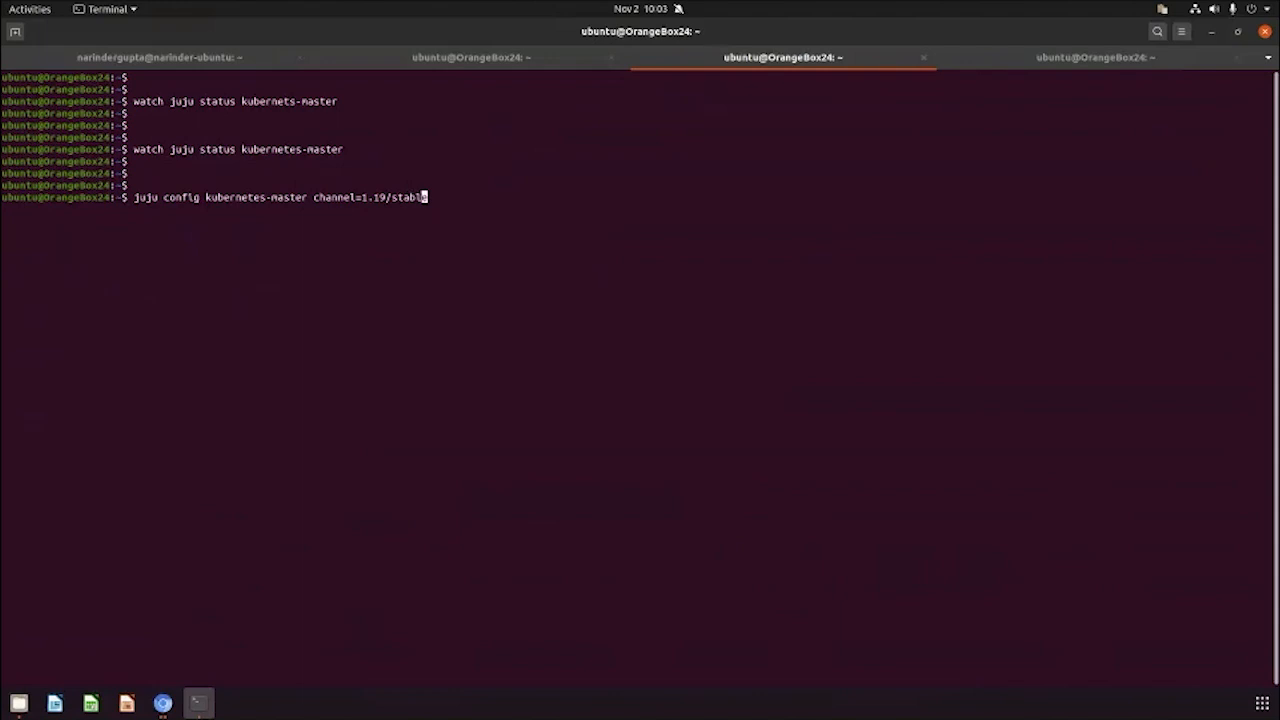
pyautogui.hotkey('ctrl', 'Left')
pyautogui.hotkey('ctrl', 'Left')
pyautogui.hotkey('alt', 'BackSpace')
pyautogui.write('worker')
pyautogui.press('Return')
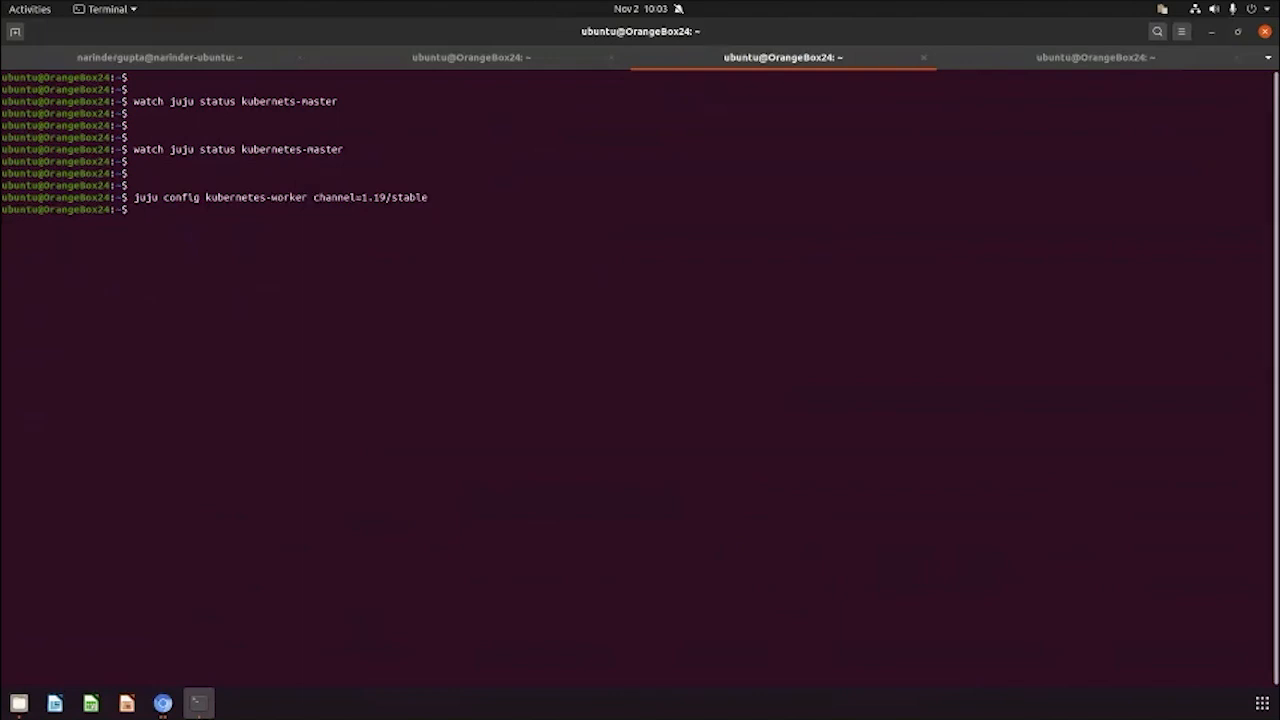
pyautogui.write('watch j')
pyautogui.write('uju stat')
pyautogui.write('us')
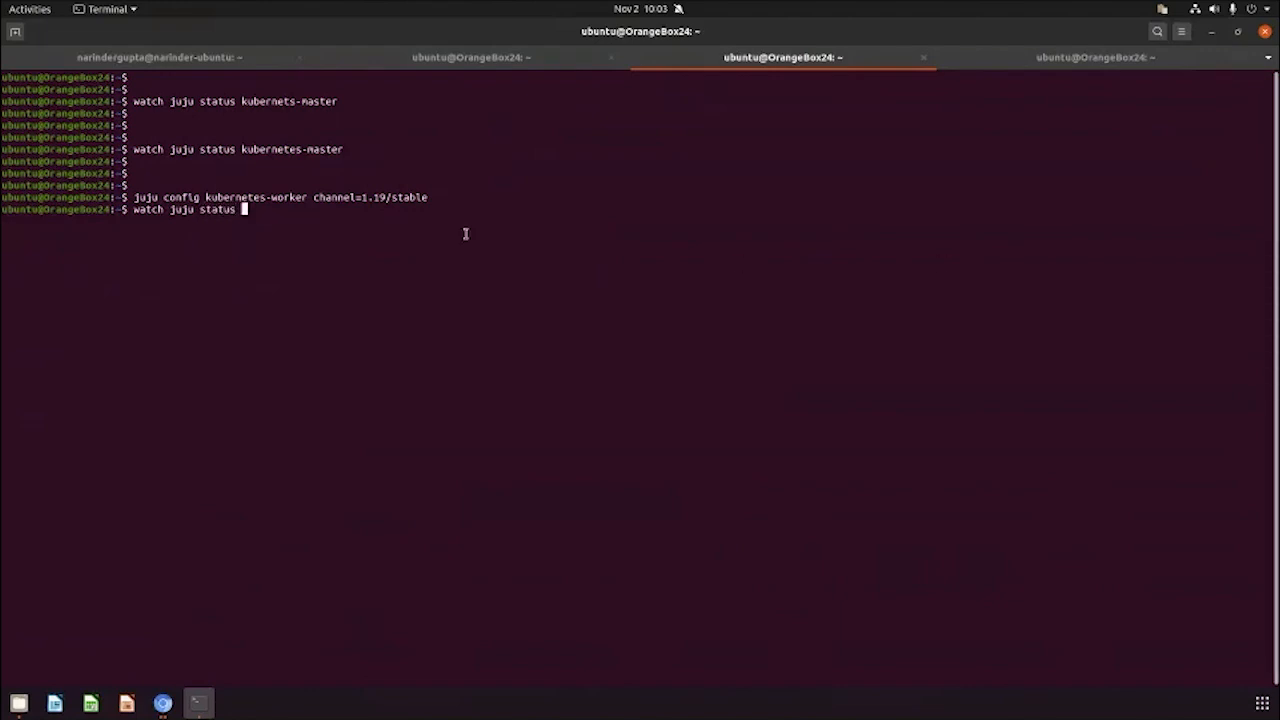
# Start watch juju status kubernetes-worker to follow the worker units
pyautogui.doubleClick(283, 197)
pyautogui.middleClick(669, 290)
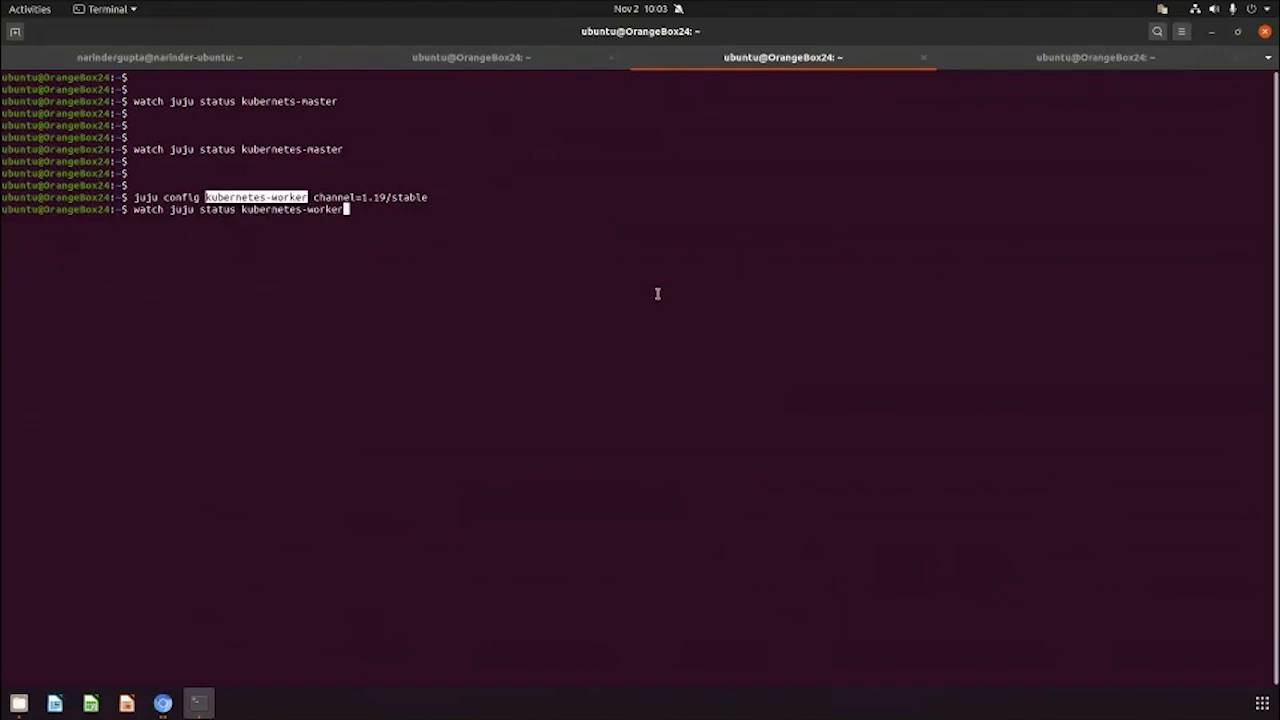
pyautogui.press('Return')
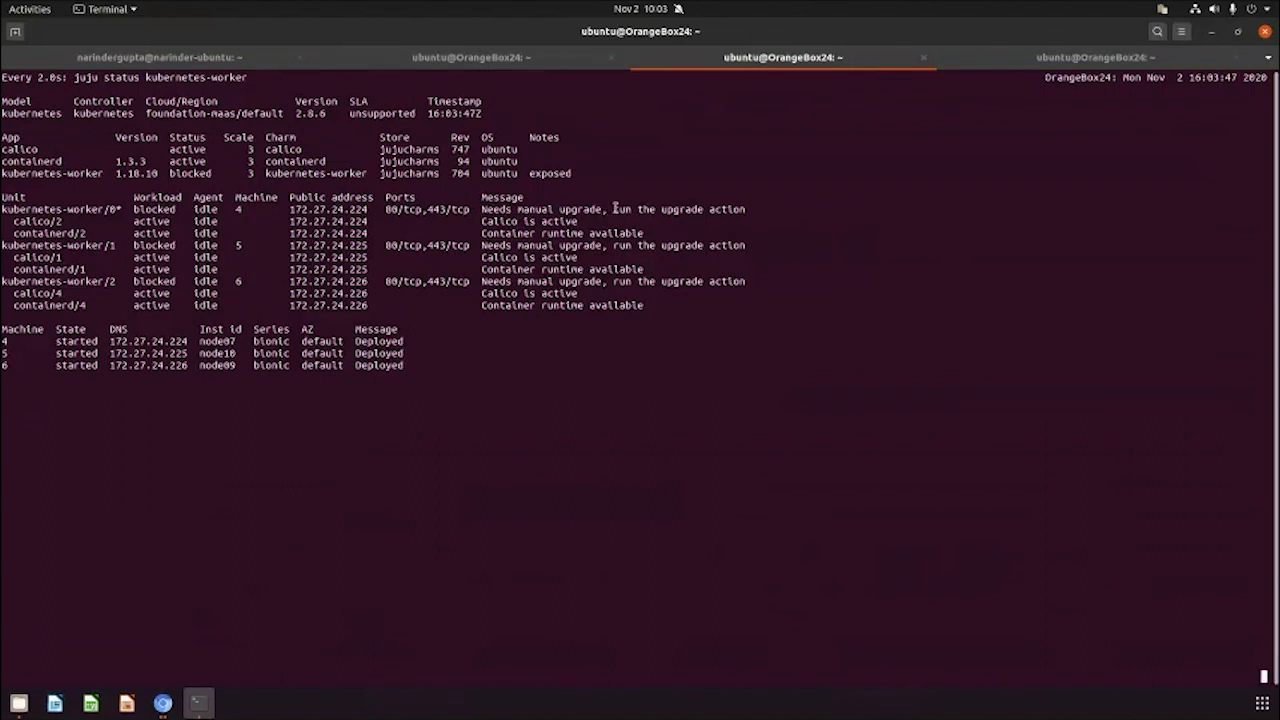
# Note the 'run the upgrade action' message for the blocked workers and stop the status watch
pyautogui.moveTo(616, 209)
pyautogui.mouseDown()
pyautogui.moveTo(628, 221)
pyautogui.moveTo(748, 209)
pyautogui.mouseUp()
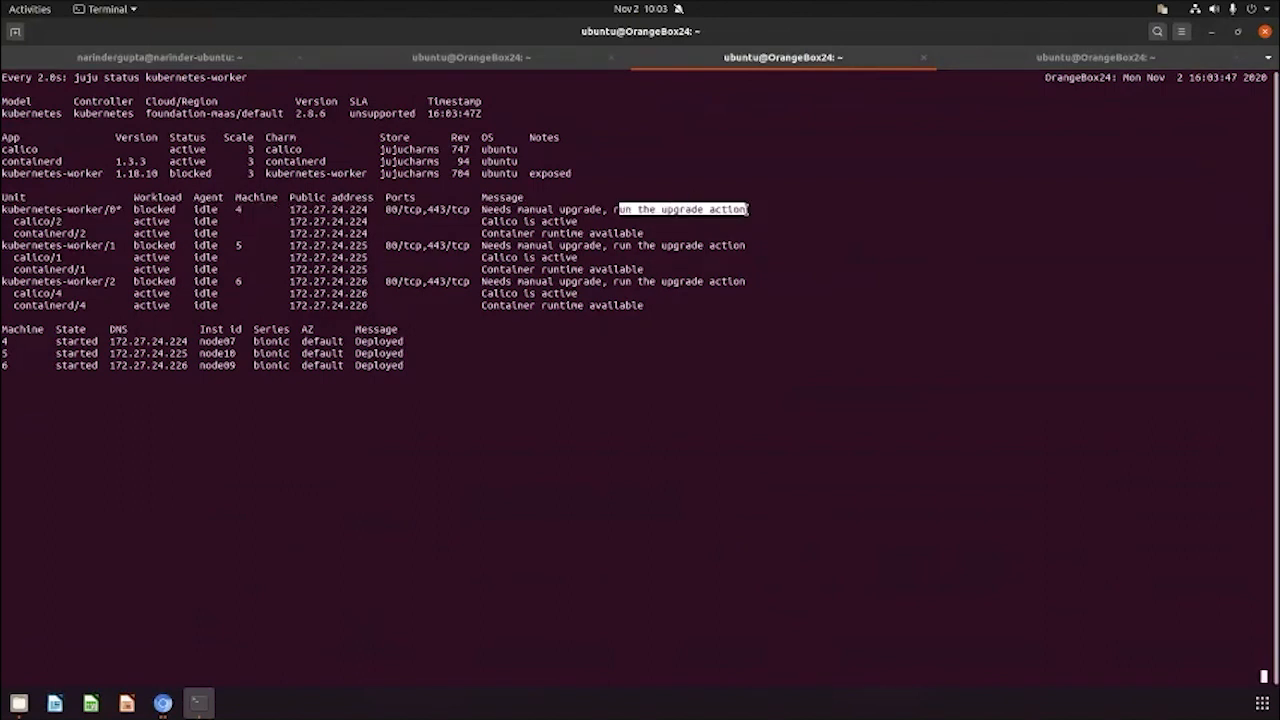
pyautogui.click(912, 288)
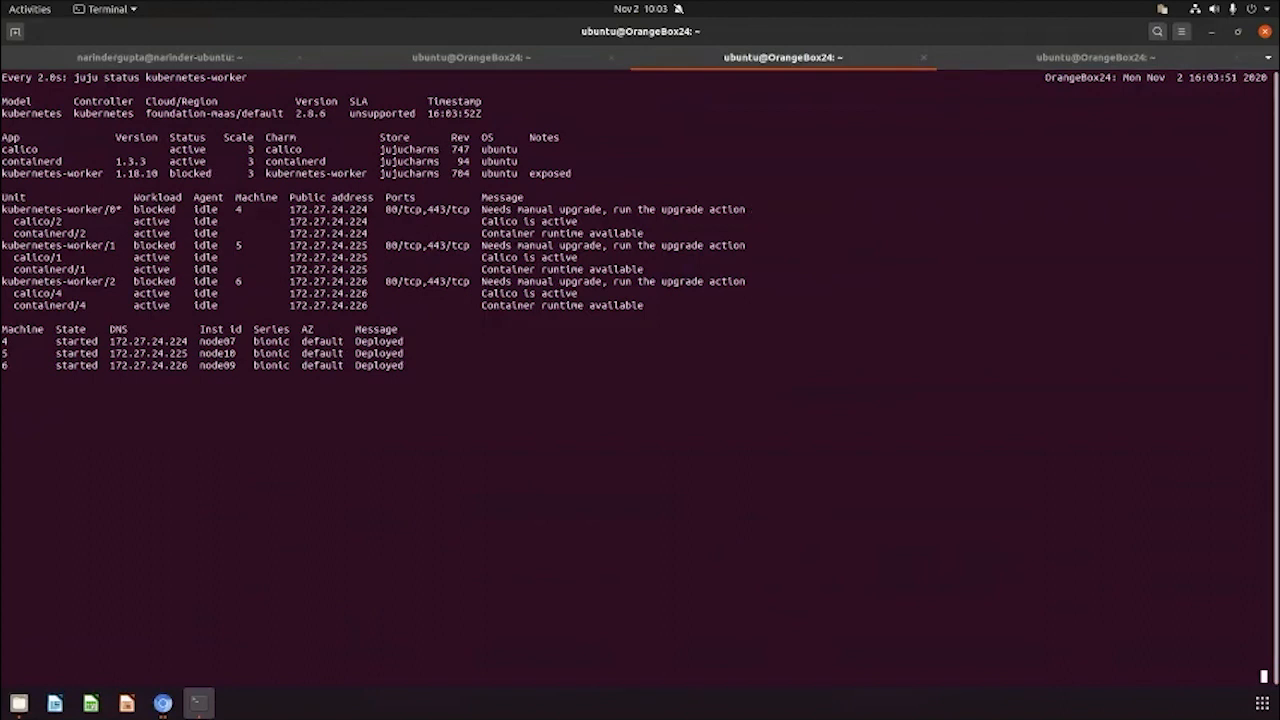
pyautogui.hotkey('ctrl', 'c')
# Recall the earlier master run-action upgrade command from history
pyautogui.press('Return')
pyautogui.press('Return')
pyautogui.press('Up')
pyautogui.press('Up')
pyautogui.press('Up')
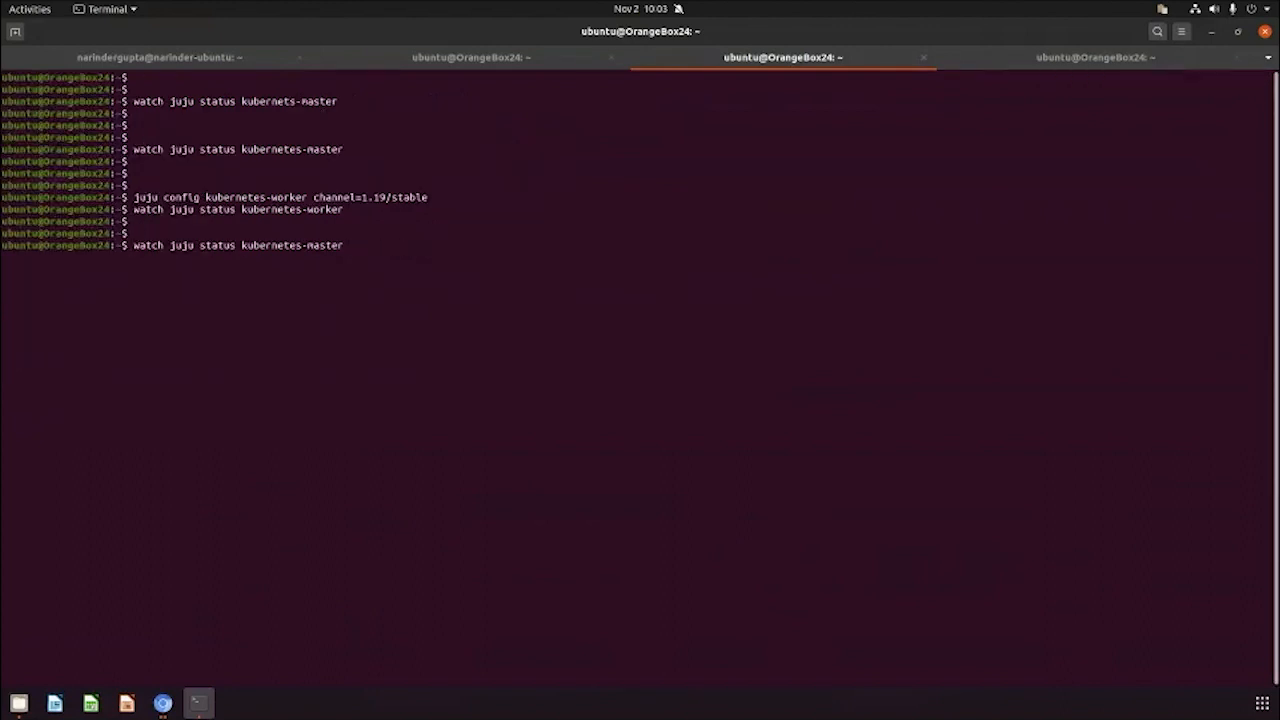
pyautogui.press('Up')
pyautogui.press('Up')
pyautogui.press('Up')
pyautogui.press('Up')
pyautogui.press('Up')
pyautogui.press('Up')
pyautogui.press('Up')
pyautogui.press('Up')
pyautogui.press('Up')
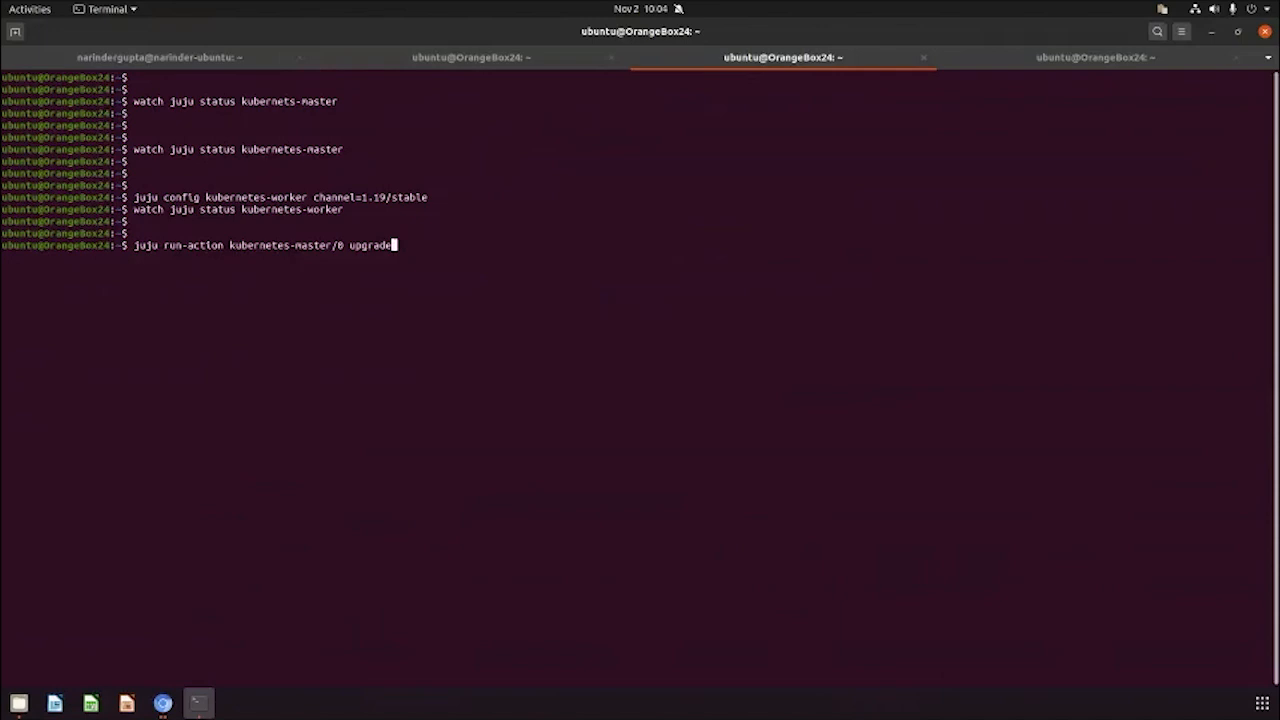
# Queue the upgrade action for kubernetes-worker/0 by editing the master command
pyautogui.press('Left')
pyautogui.press('Left')
pyautogui.press('Left')
pyautogui.press('Left')
pyautogui.press('Left')
pyautogui.press('Left')
pyautogui.press('Right')
pyautogui.press('Right')
pyautogui.press('Right')
pyautogui.press('BackSpace')
pyautogui.press('BackSpace')
pyautogui.press('BackSpace')
pyautogui.press('BackSpace')
pyautogui.press('BackSpace')
pyautogui.press('BackSpace')
pyautogui.write('worker')
pyautogui.press('Return')
# Queue the upgrade action for kubernetes-worker/1 and kubernetes-worker/2
pyautogui.press('Up')
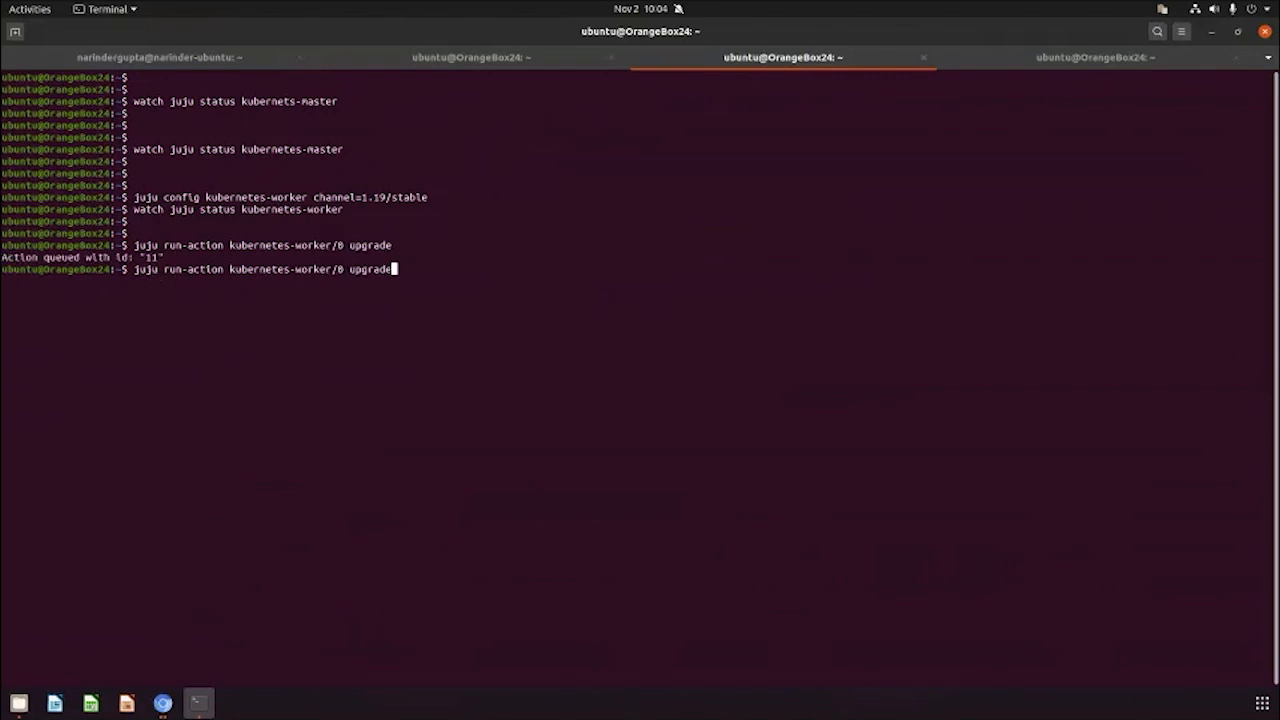
pyautogui.press('Left')
pyautogui.press('Left')
pyautogui.press('Left')
pyautogui.press('BackSpace')
pyautogui.write('1')
pyautogui.press('Return')
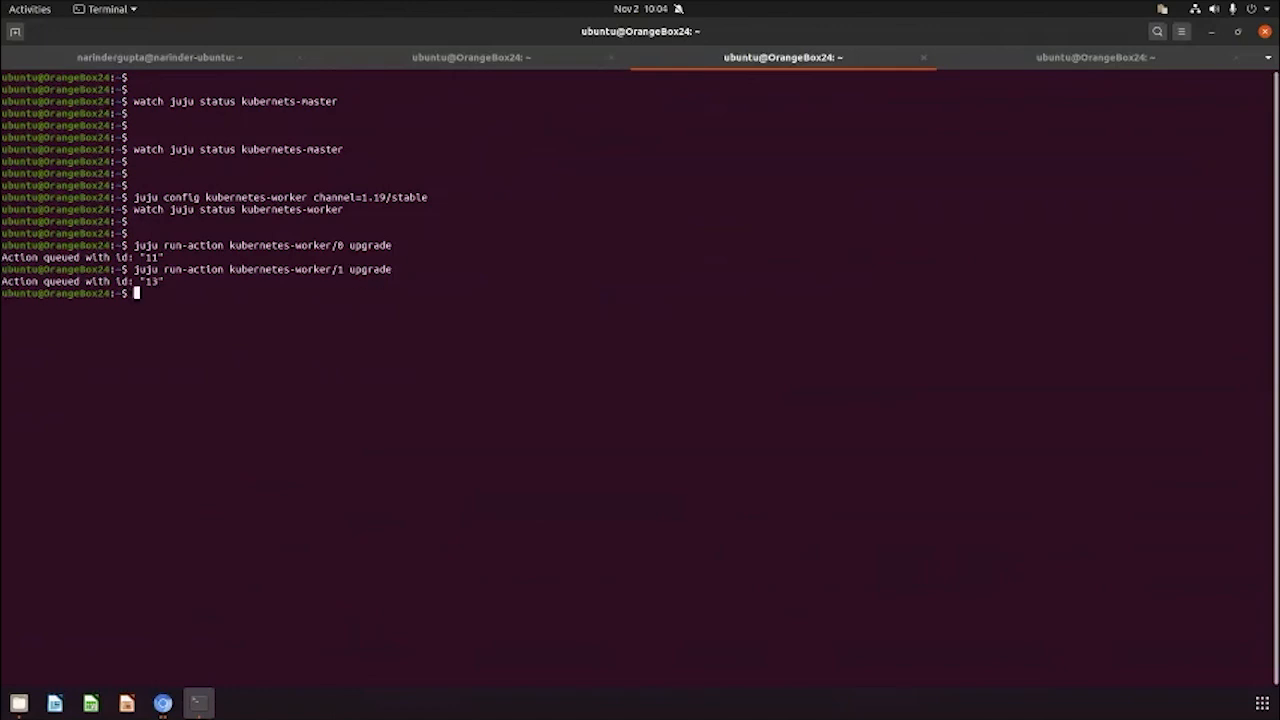
pyautogui.press('Up')
pyautogui.press('Left')
pyautogui.press('Left')
pyautogui.press('Left')
pyautogui.press('Left')
pyautogui.press('Left')
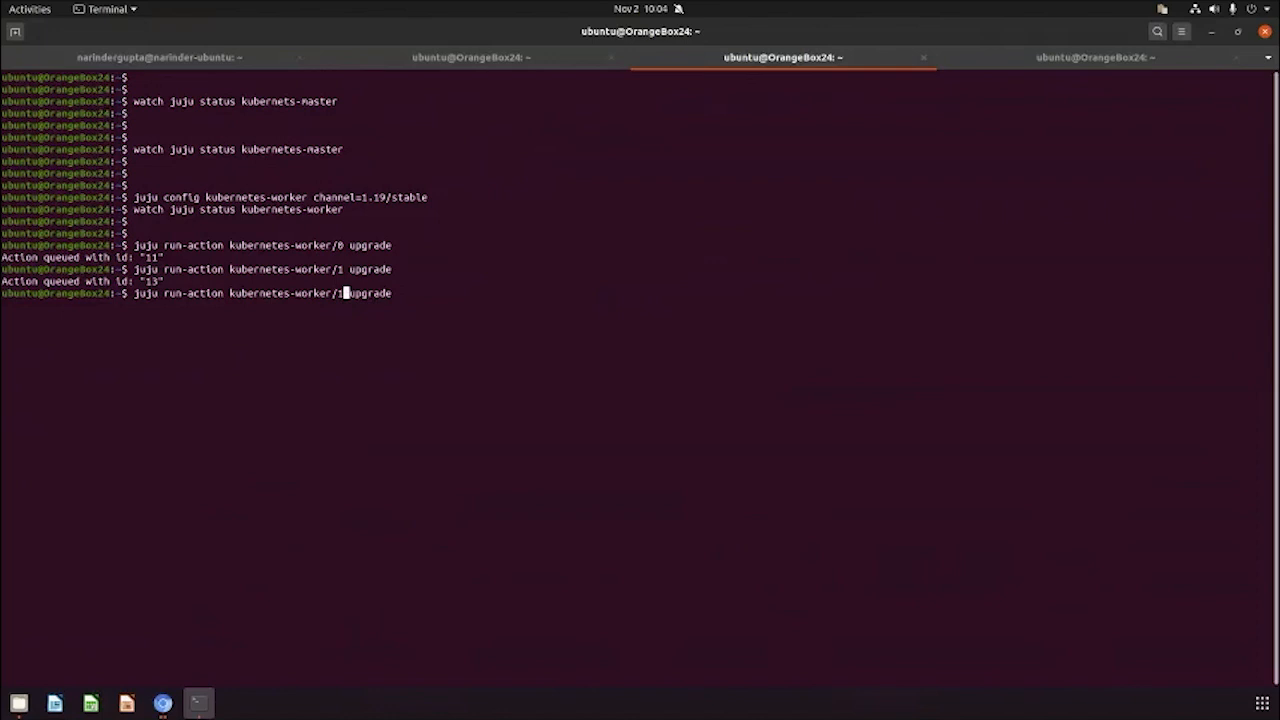
pyautogui.press('BackSpace')
pyautogui.write('2')
pyautogui.press('Return')
pyautogui.press('Return')
pyautogui.press('Return')
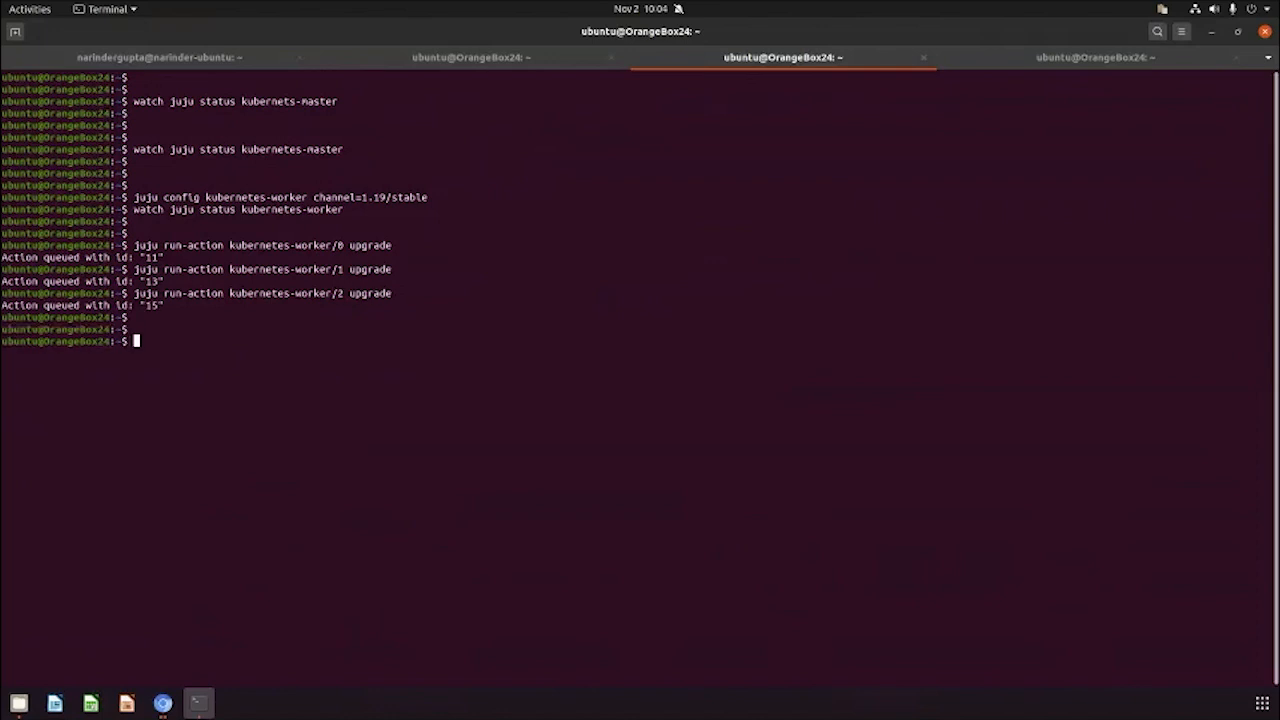
# Restart the live watch of the kubernetes-worker units' status
pyautogui.press('Up')
pyautogui.press('Up')
pyautogui.press('Up')
pyautogui.press('Up')
pyautogui.press('Up')
pyautogui.press('Down')
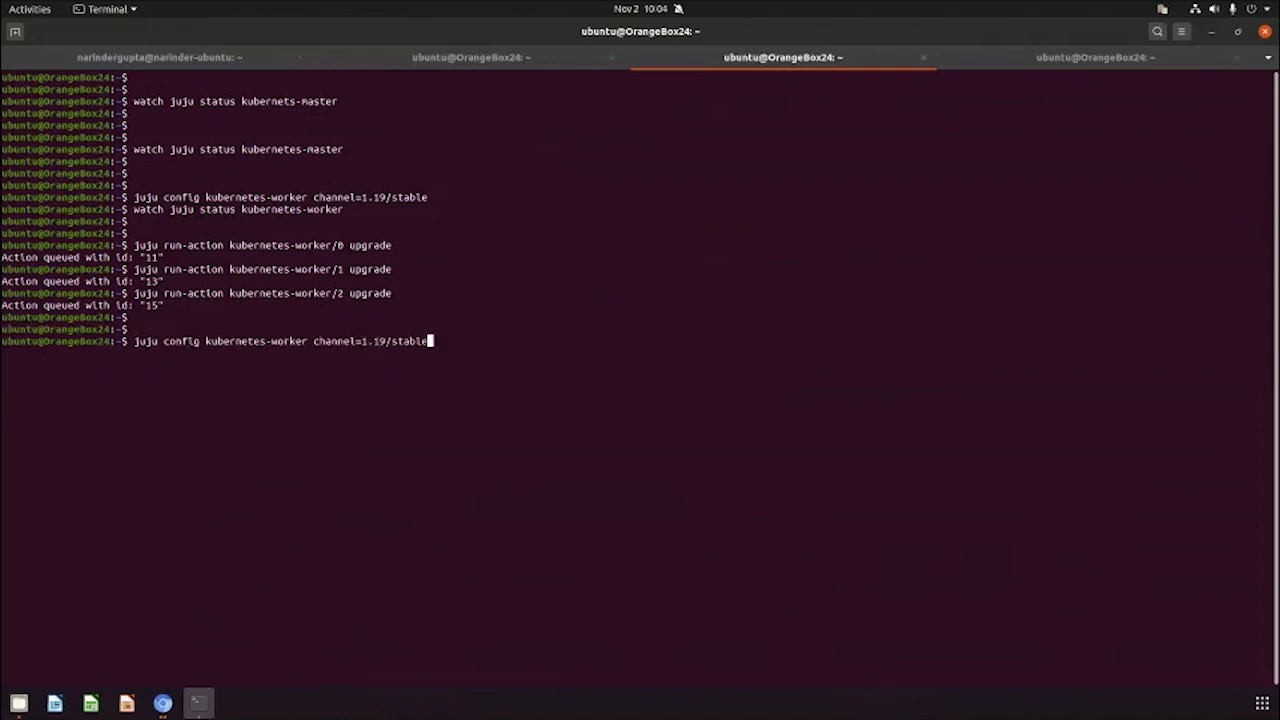
pyautogui.press('Down')
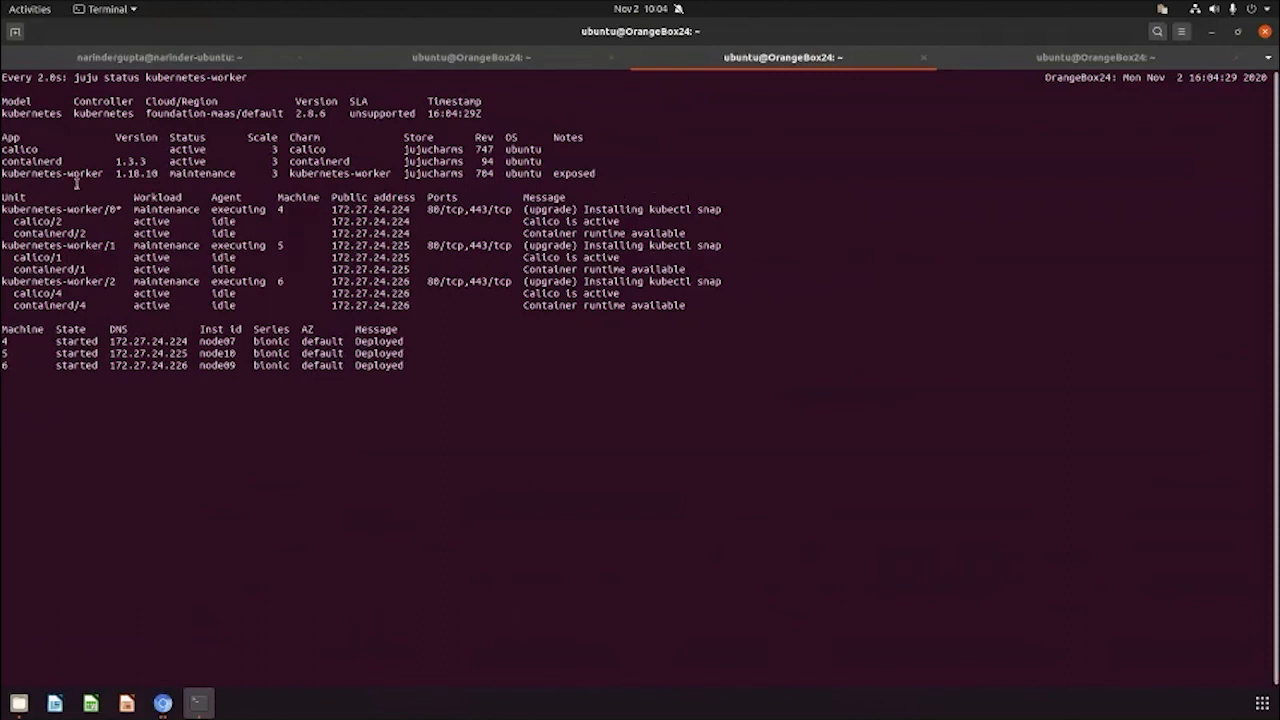
# Note workers still on 1.18.10, then watch kubernetes-worker and kubernetes-master status together
pyautogui.moveTo(115, 173); pyautogui.dragTo(158, 173)
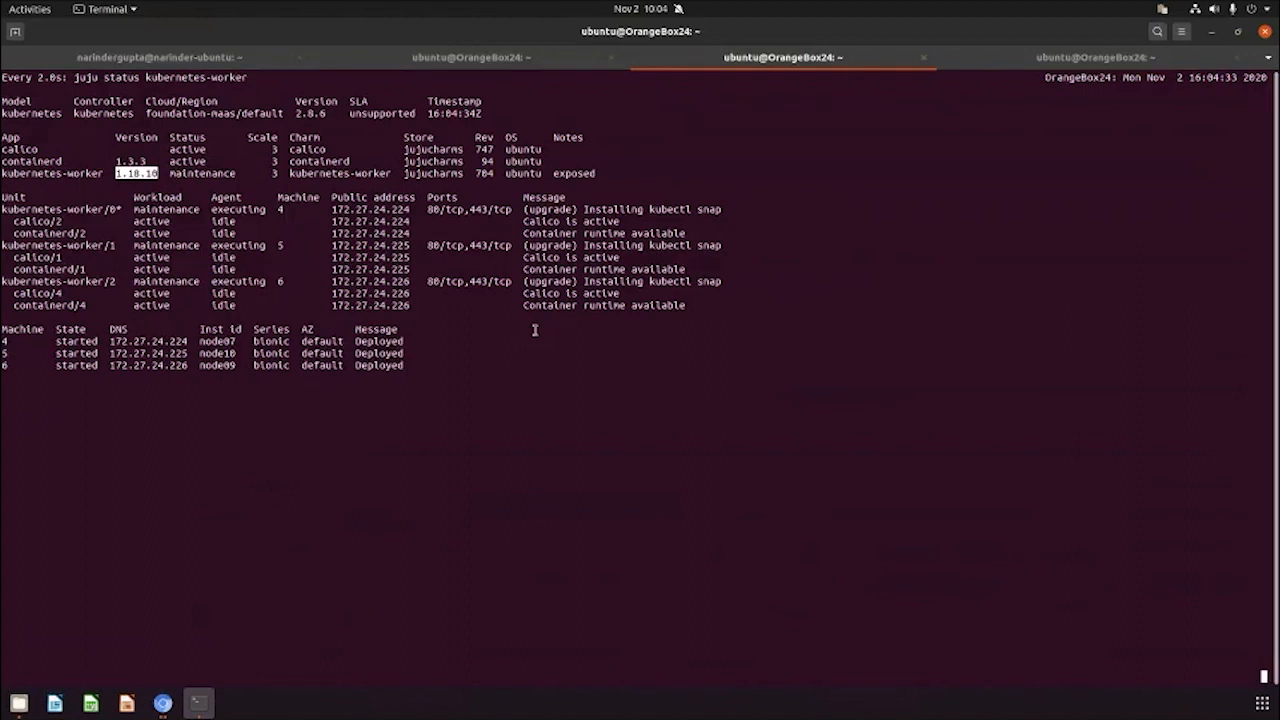
pyautogui.hotkey('ctrl', 'c')
pyautogui.press('Return')
pyautogui.press('Up')
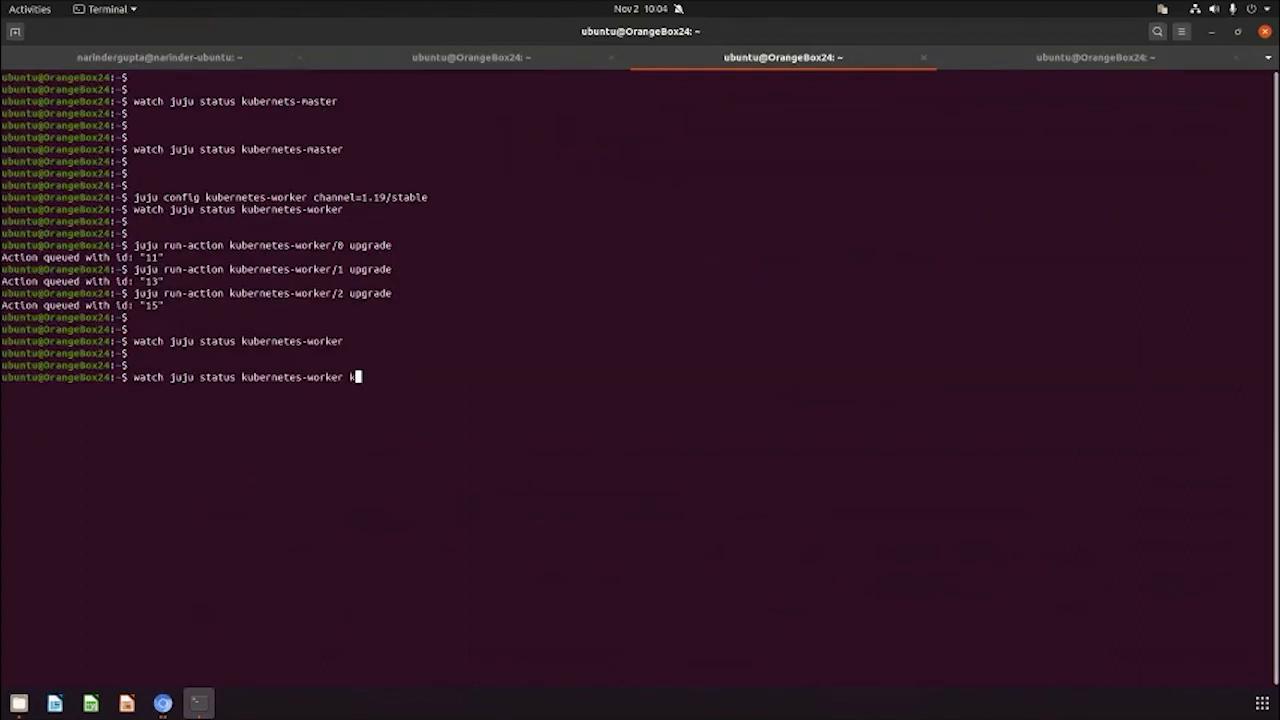
pyautogui.write('kubernetes')
pyautogui.write('-master')
pyautogui.press('Return')
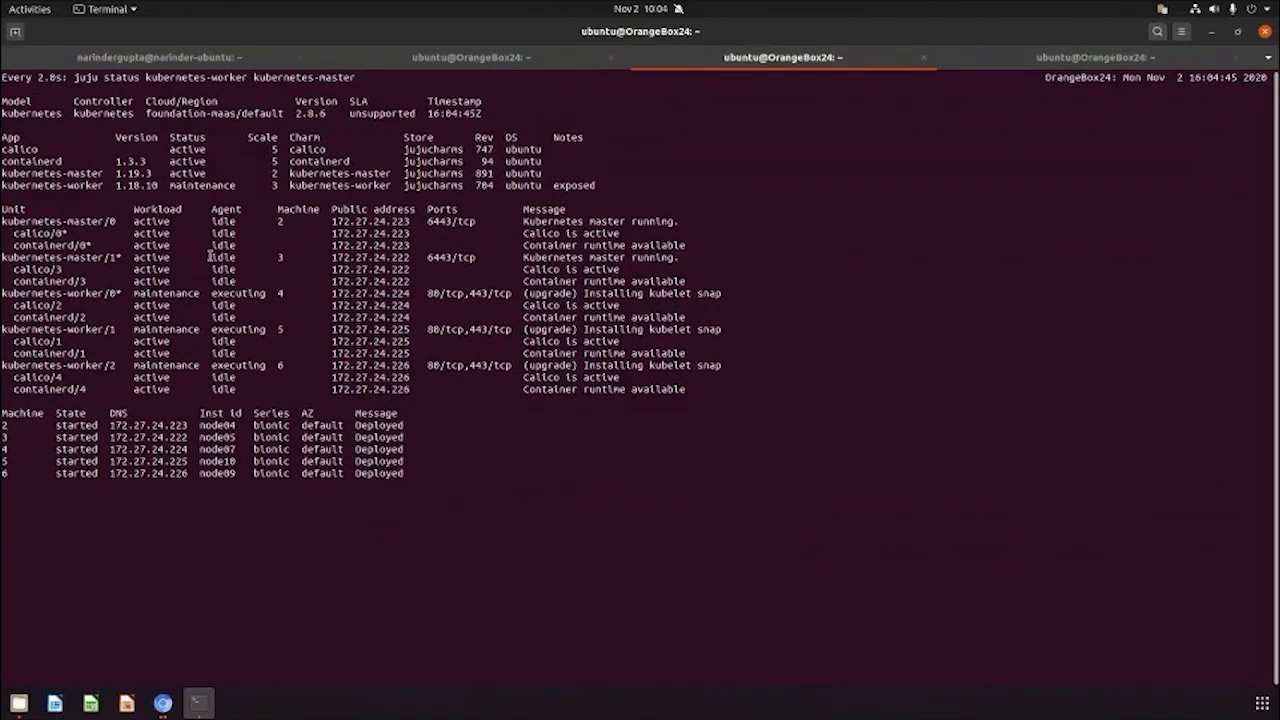
# Check the microbot and dashboard port-forward sessions for lost pod connections, then return to juju status
pyautogui.click(1090, 57)
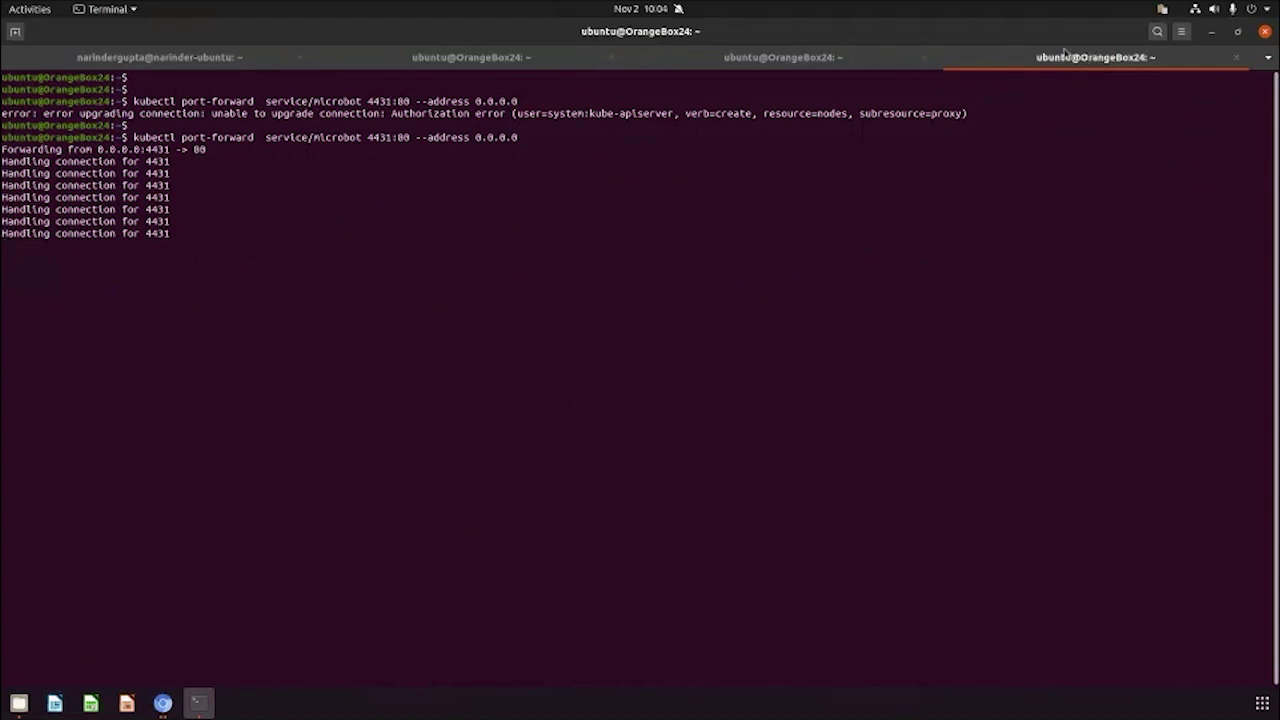
pyautogui.click(497, 58)
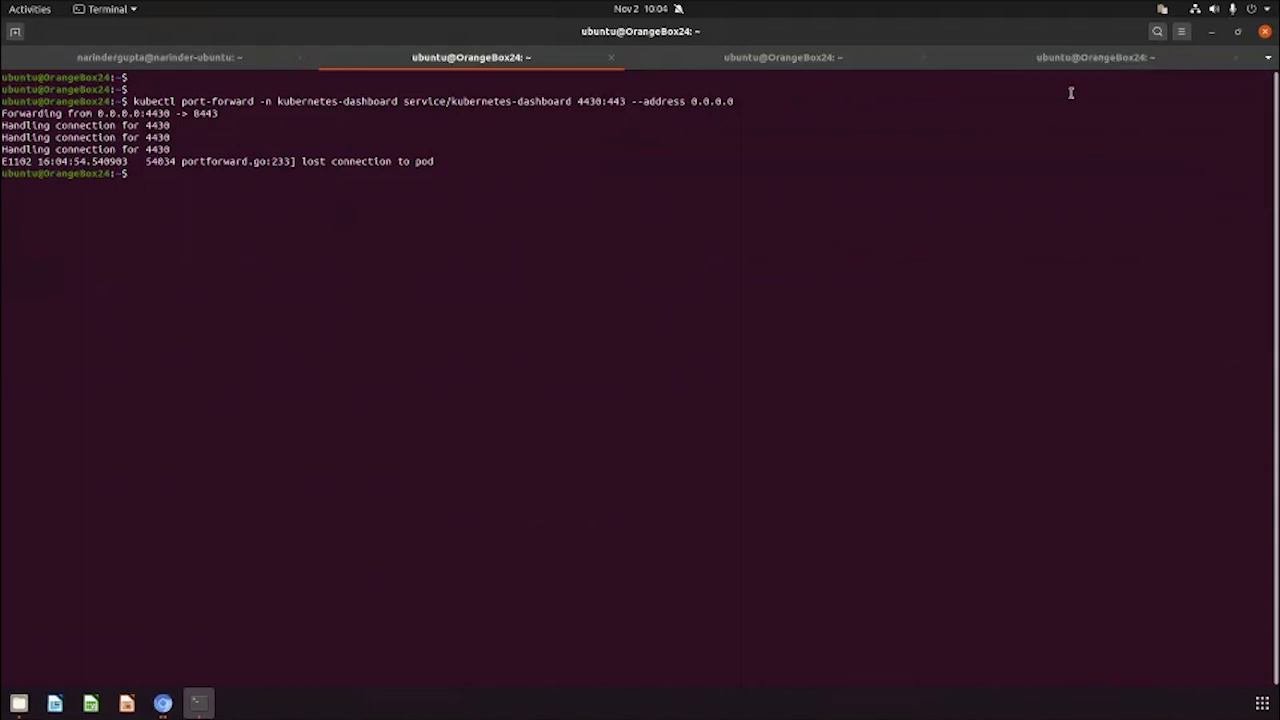
pyautogui.press('Up')
pyautogui.press('Down')
pyautogui.click(1068, 60)
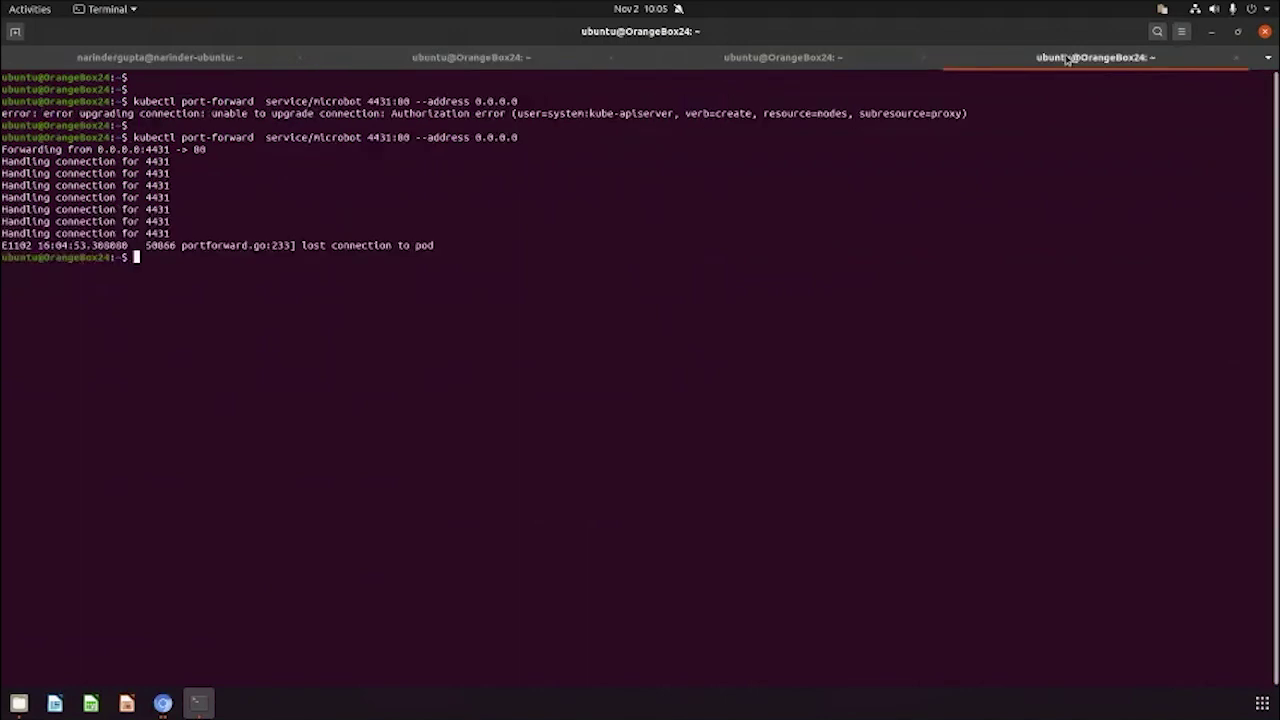
pyautogui.click(789, 64)
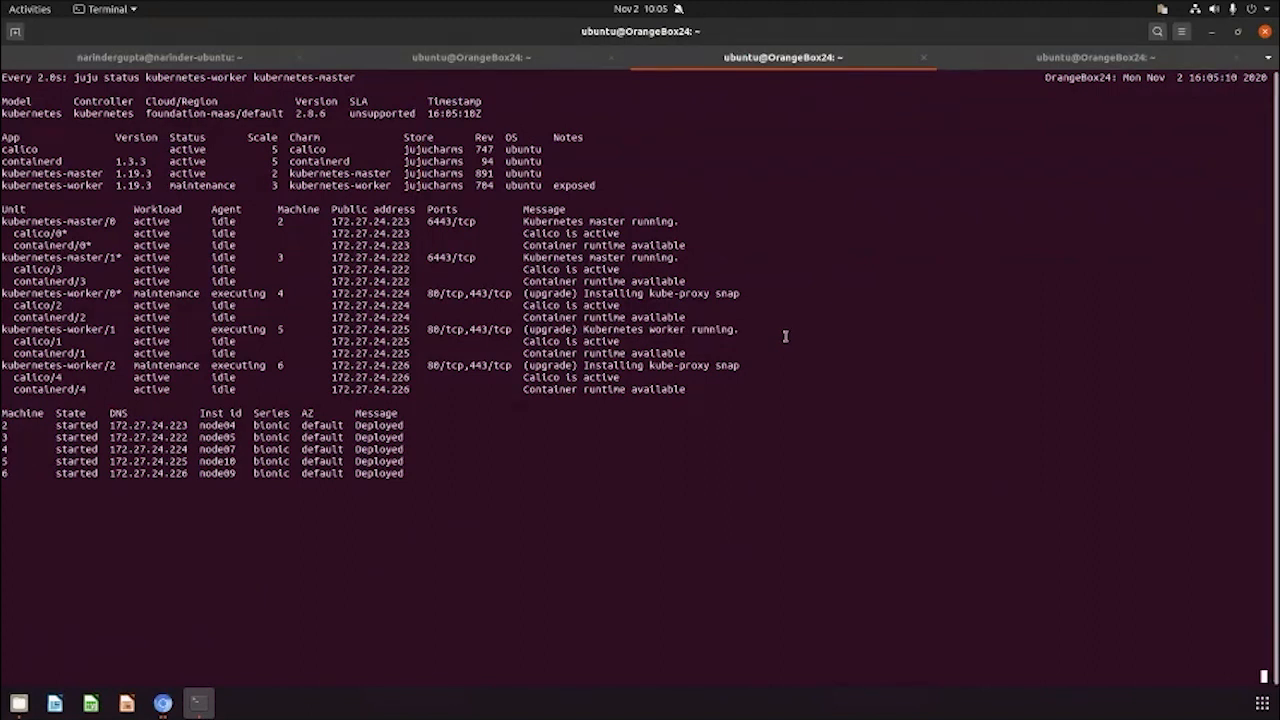
# Confirm workers report 1.19.3 and rerun the microbot kubectl port-forward
pyautogui.doubleClick(134, 185)
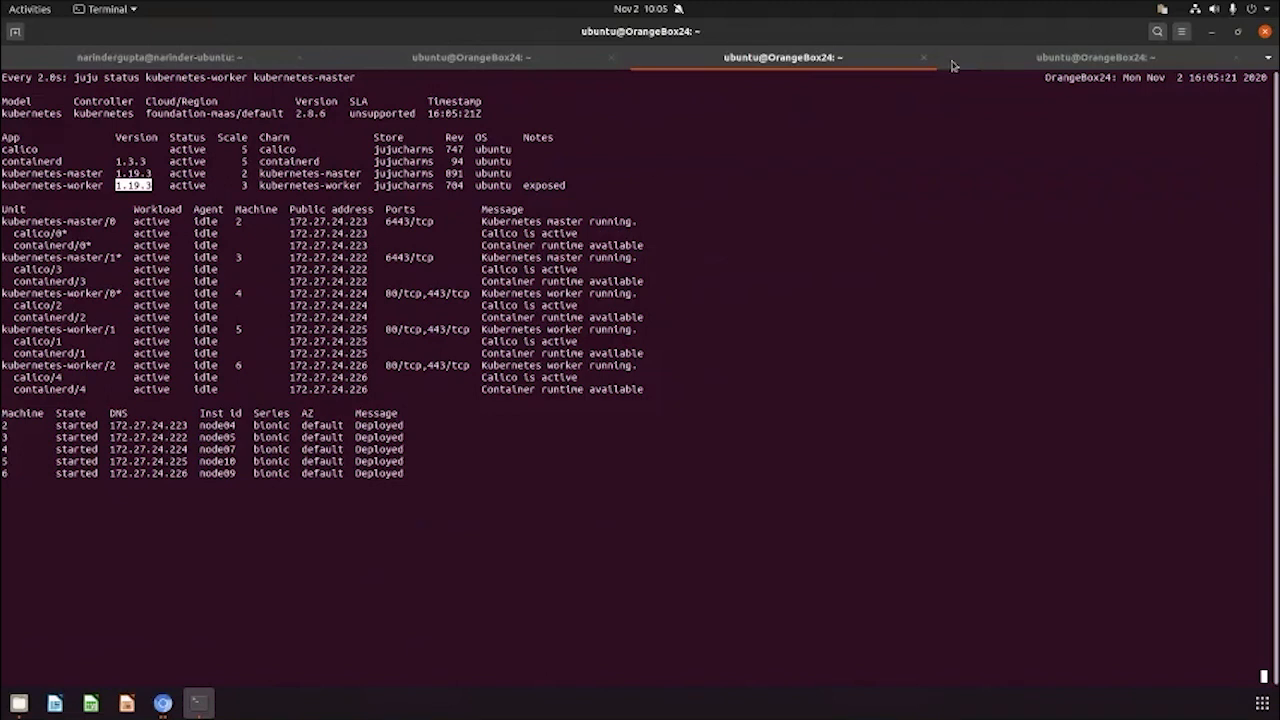
pyautogui.click(1082, 57)
pyautogui.press('Up')
pyautogui.press('Return')
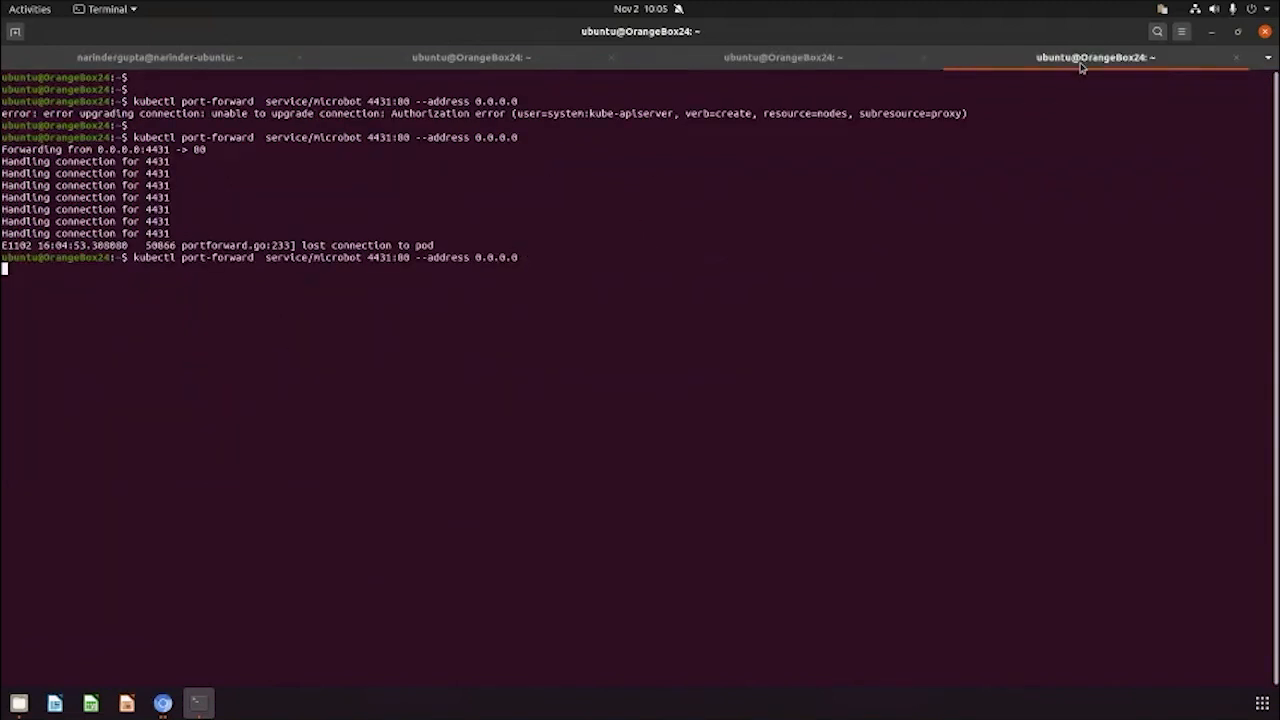
# Rerun the kubectl port-forward to the Kubernetes Dashboard
pyautogui.click(508, 62)
pyautogui.press('Up')
pyautogui.press('Return')
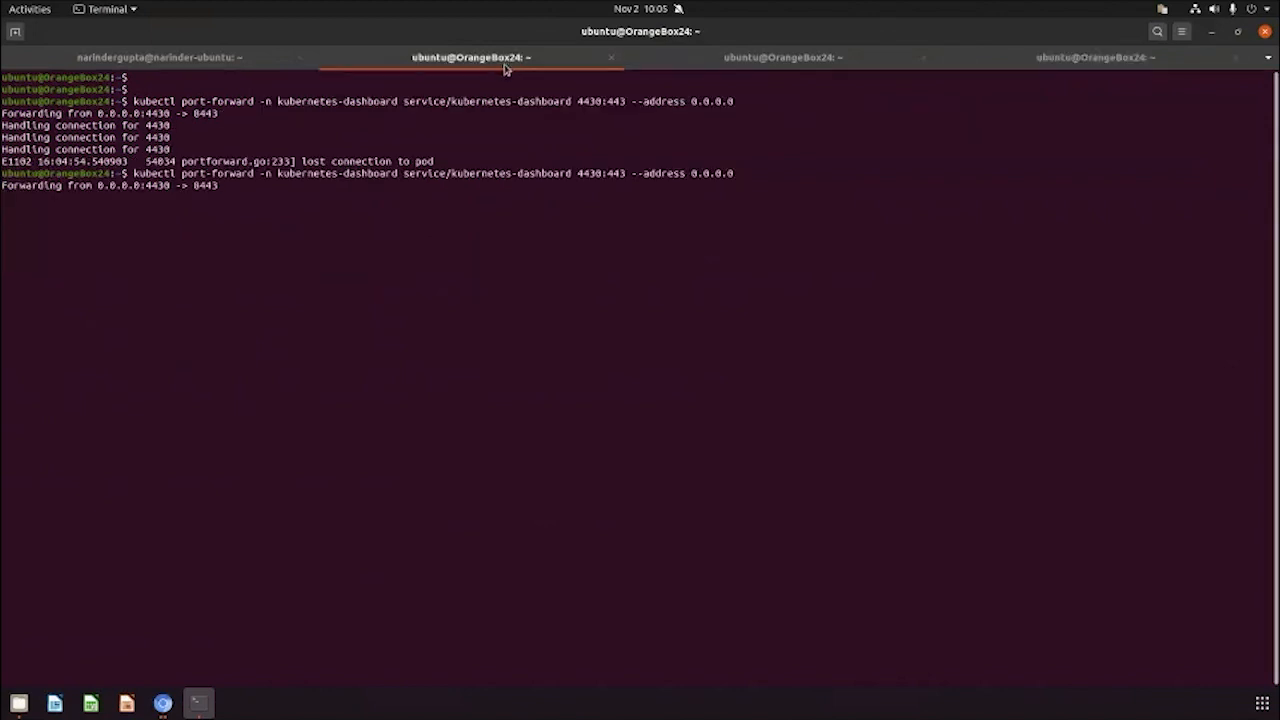
# Browse Cluster Roles and Namespaces, then show the default namespace workloads overview
pyautogui.click(163, 703)
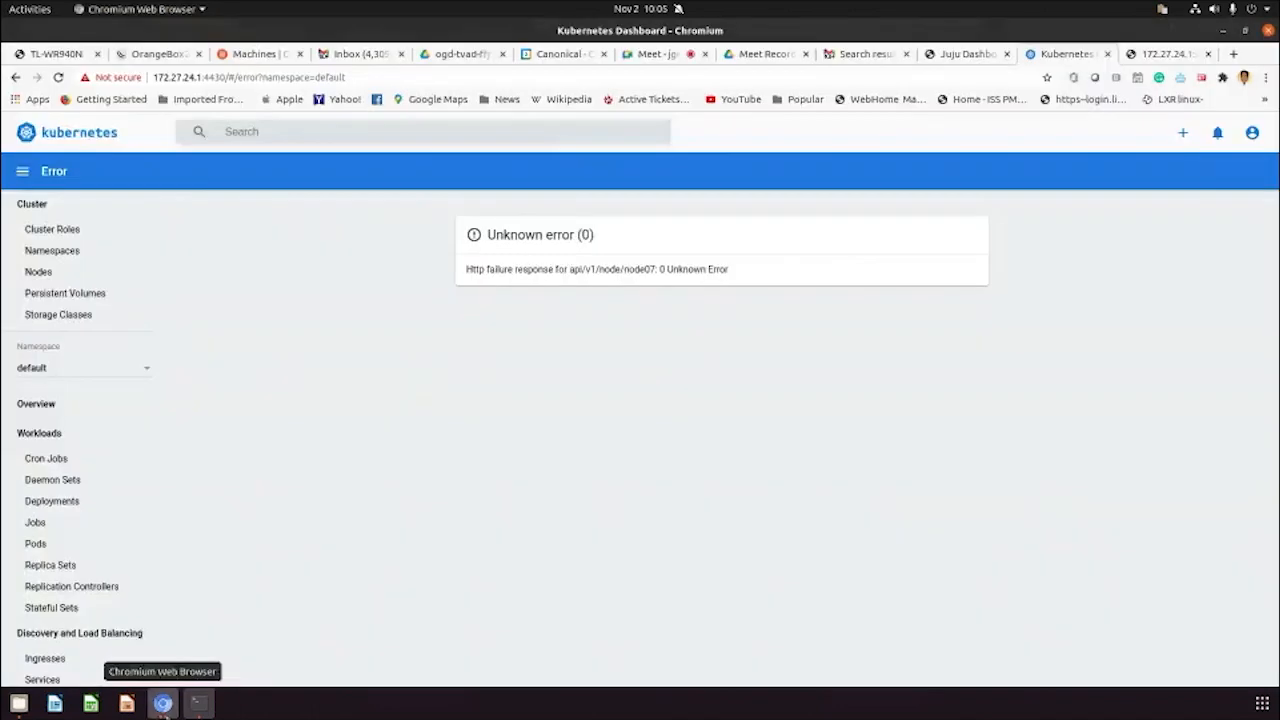
pyautogui.click(45, 229)
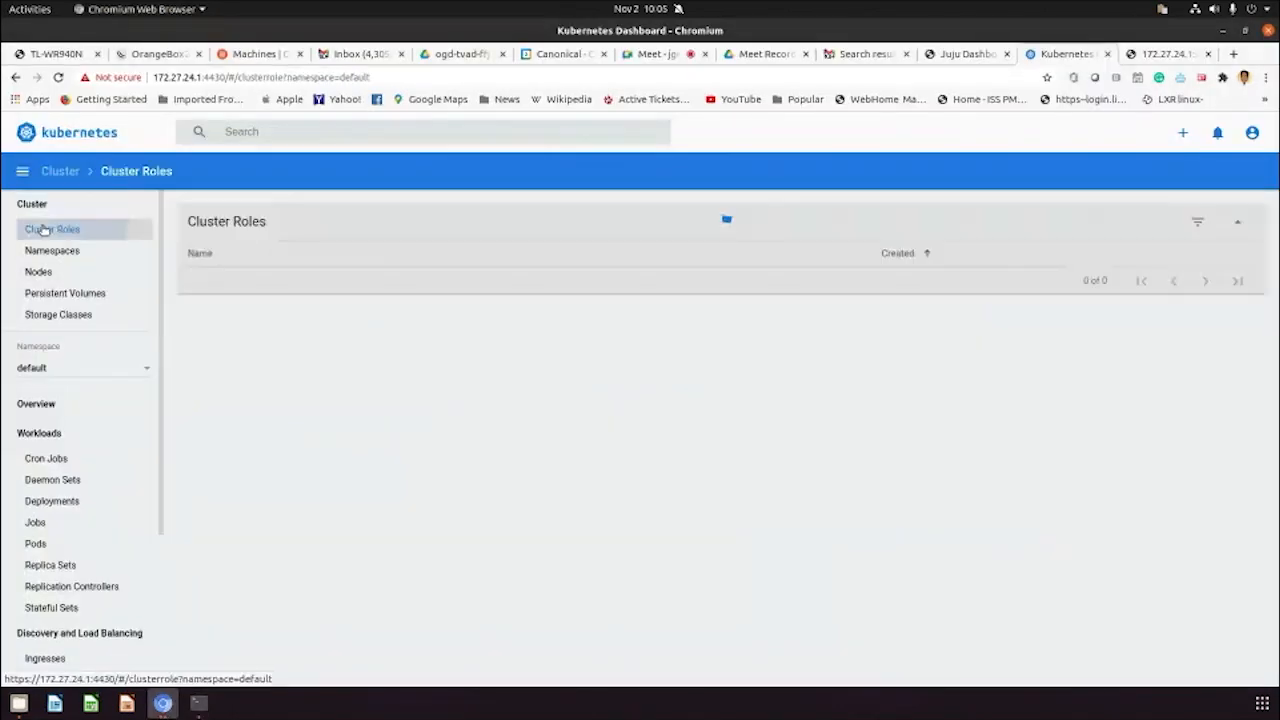
pyautogui.click(22, 171)
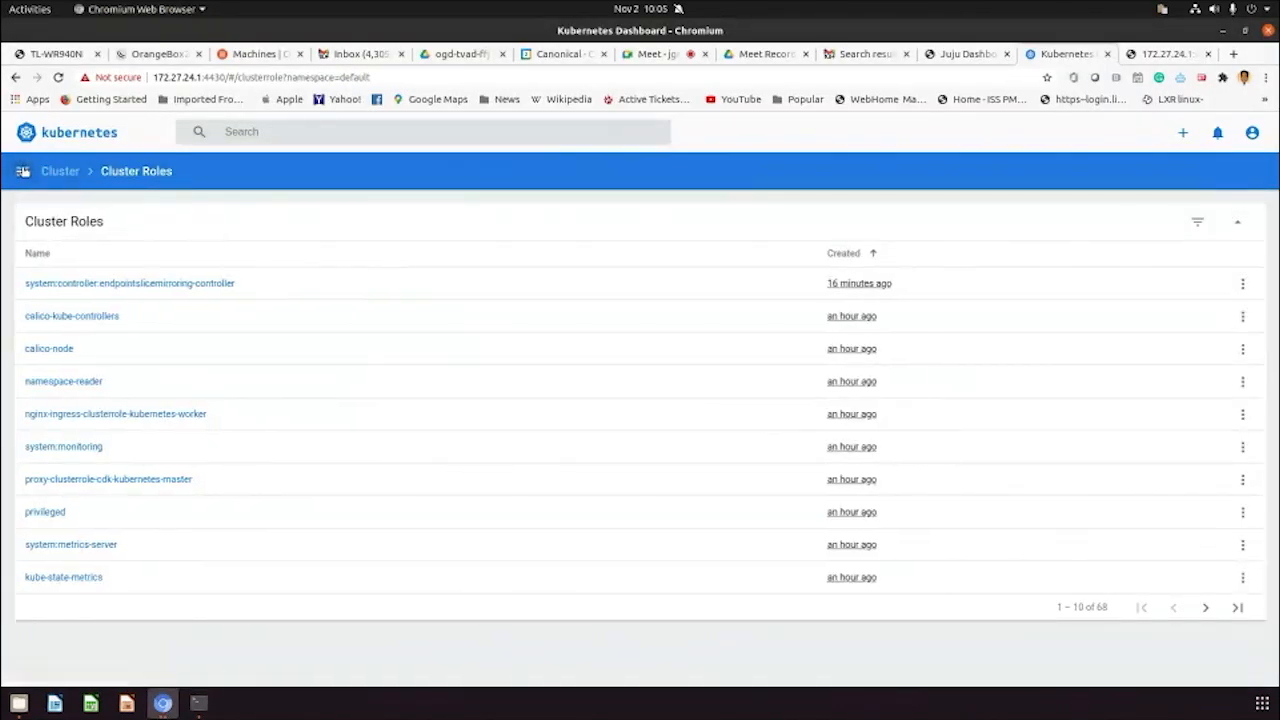
pyautogui.click(22, 171)
pyautogui.click(42, 250)
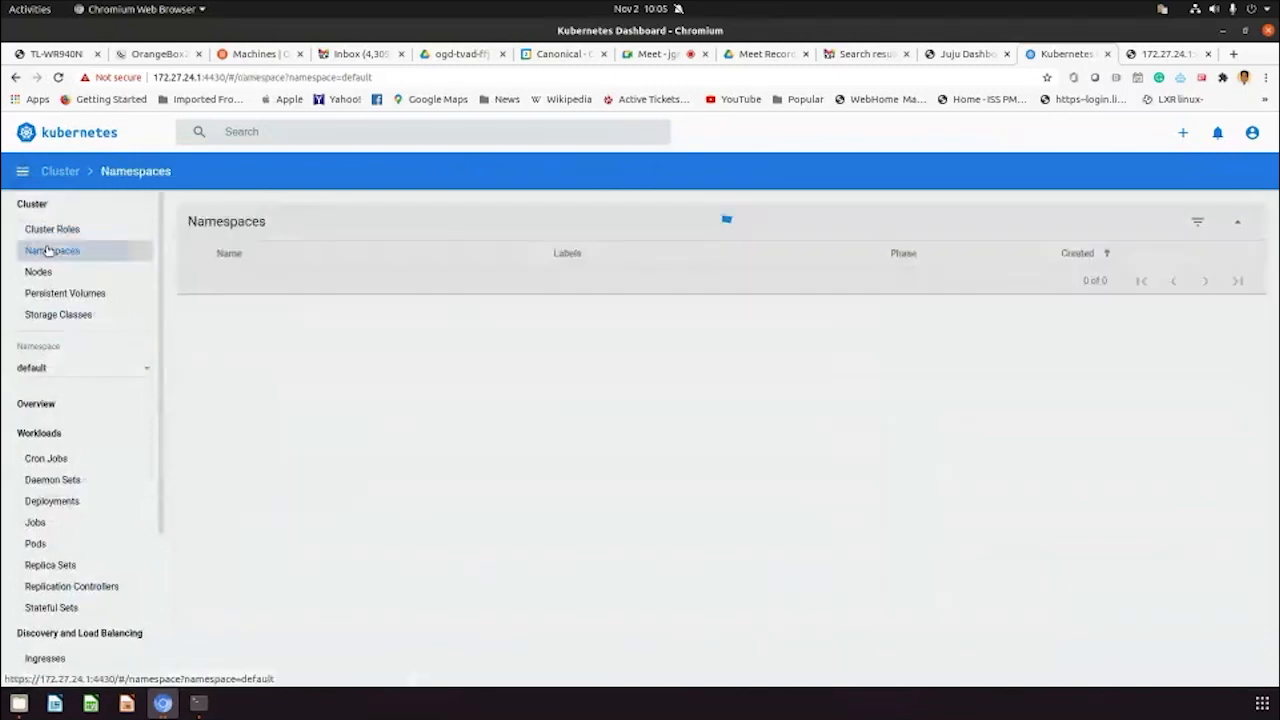
pyautogui.click(36, 403)
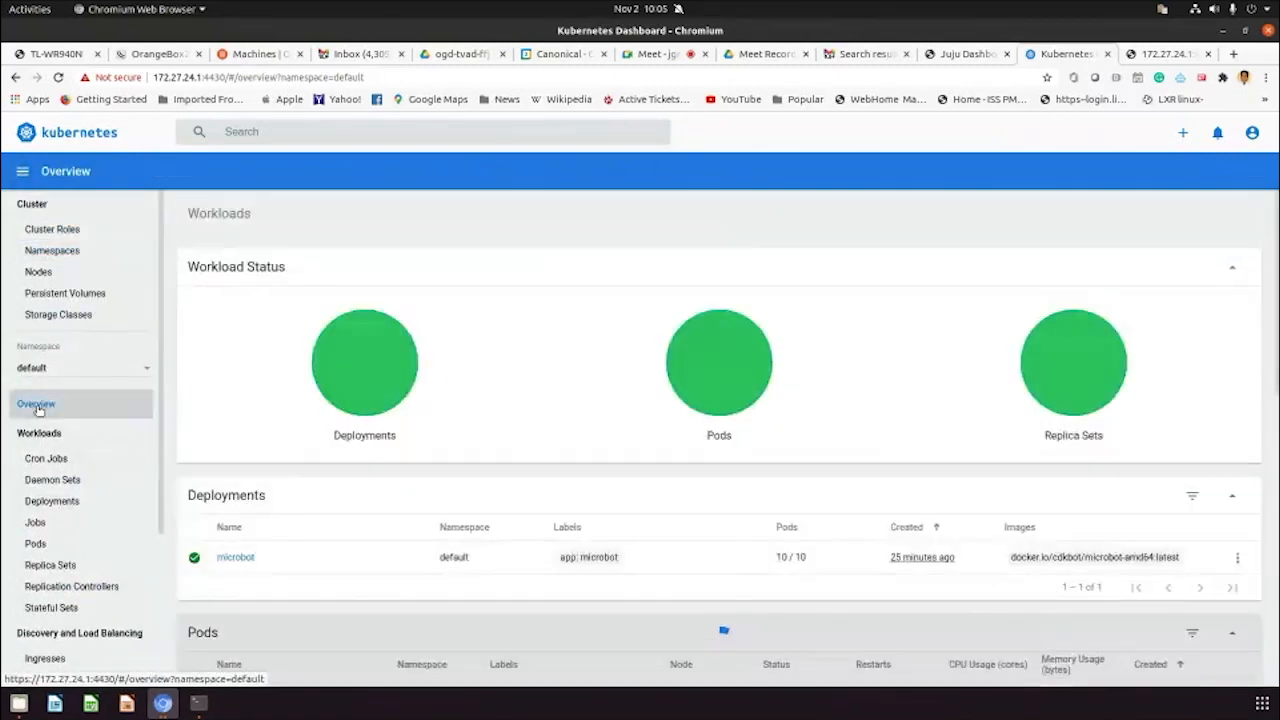
pyautogui.scroll(-3, 900, 345)
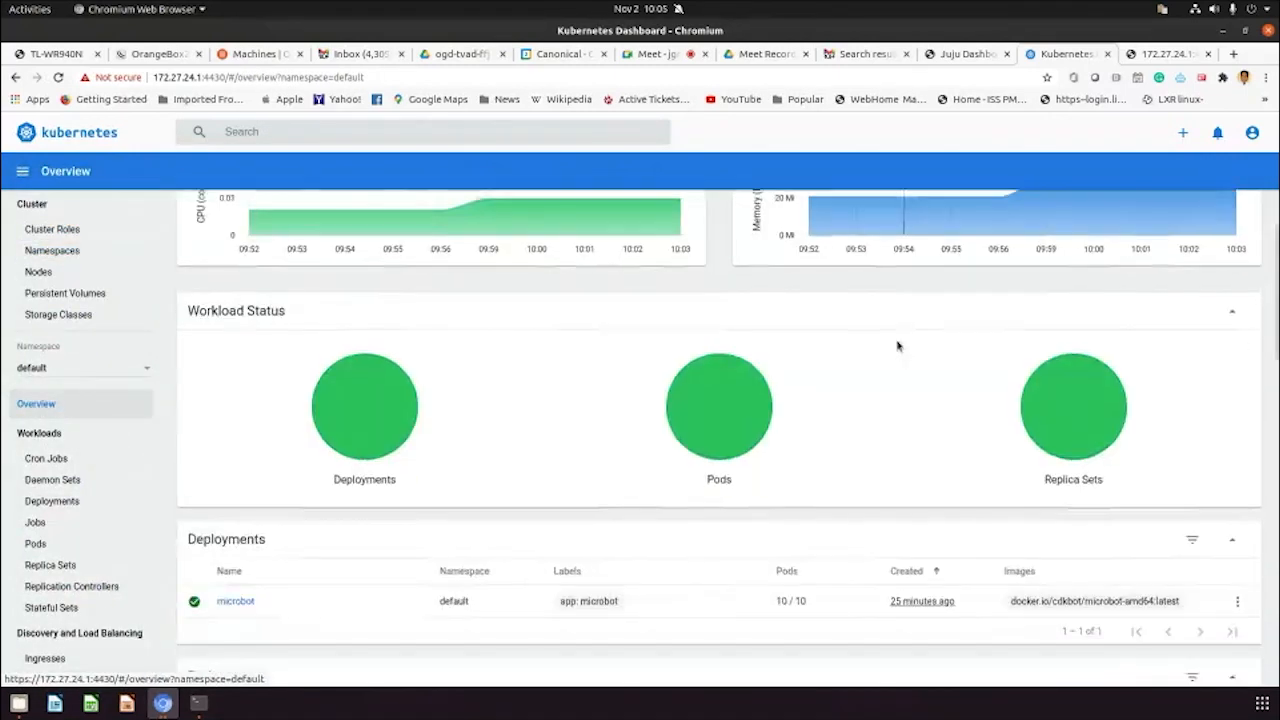
pyautogui.scroll(-3, 900, 345)
pyautogui.scroll(-3, 900, 345)
pyautogui.scroll(2, 900, 345)
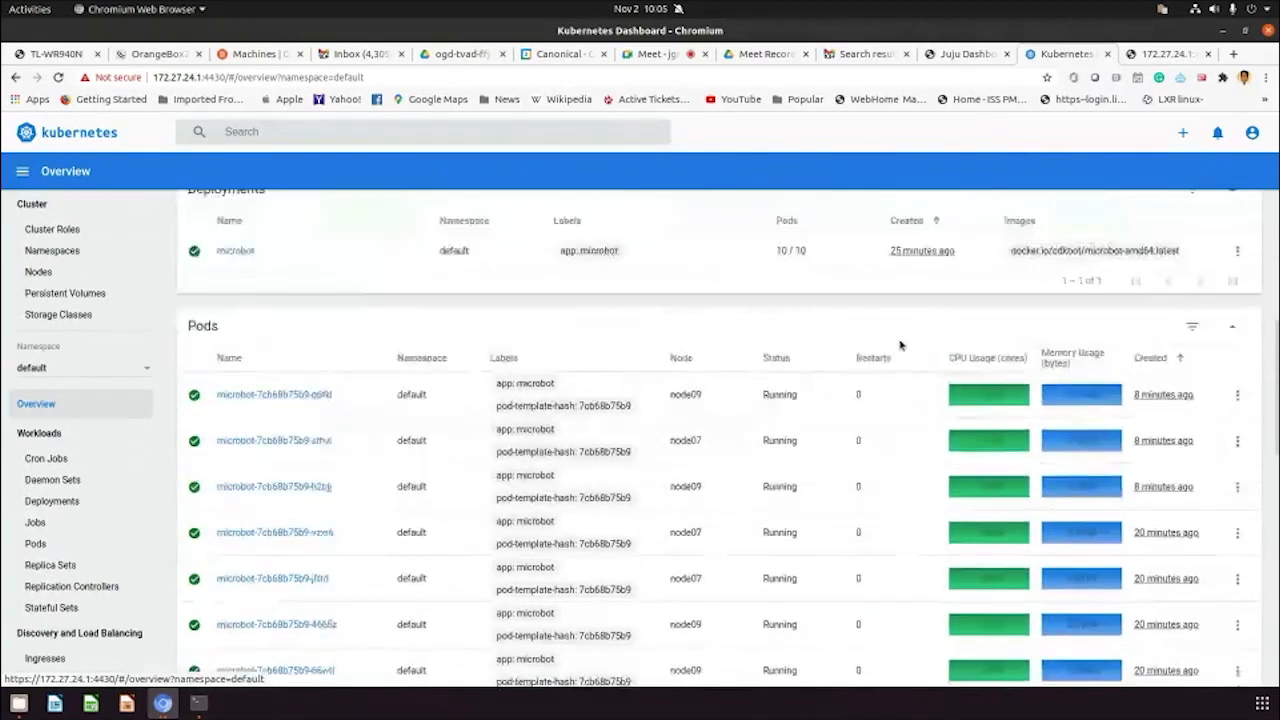
pyautogui.scroll(2, 900, 345)
pyautogui.scroll(3, 900, 345)
pyautogui.scroll(-3, 901, 345)
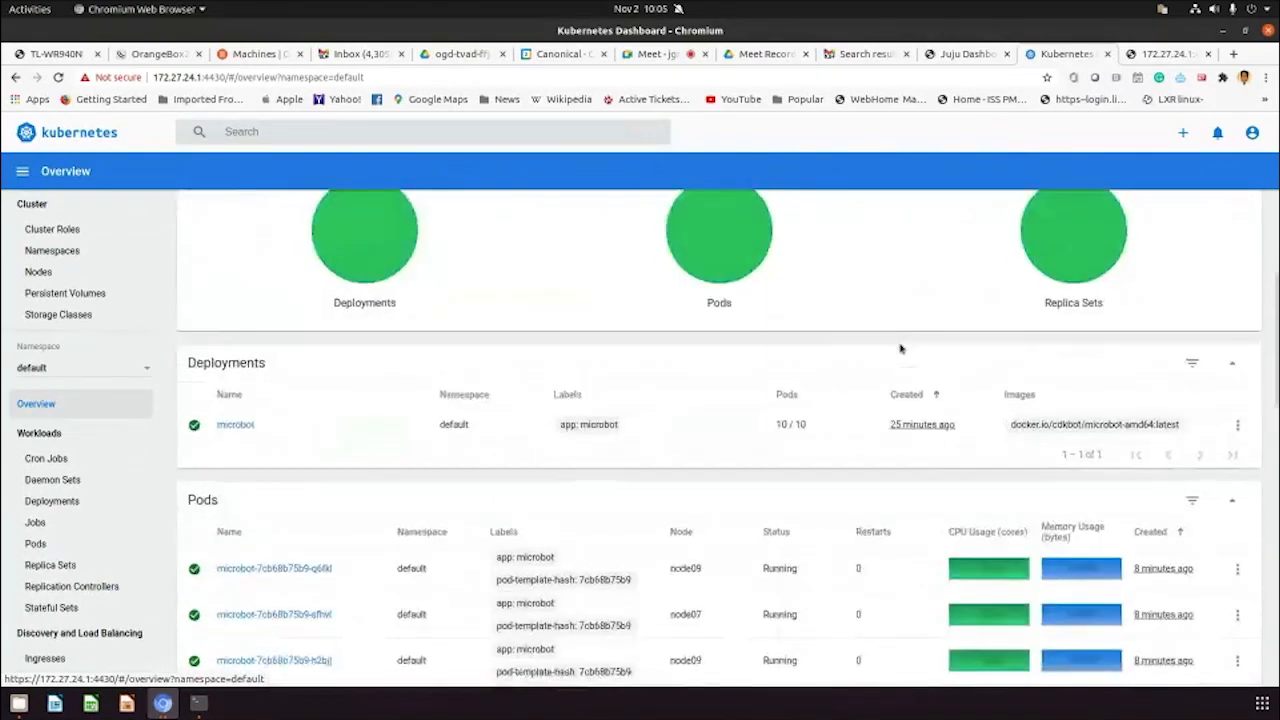
pyautogui.scroll(-3, 901, 345)
pyautogui.scroll(-2, 885, 332)
pyautogui.scroll(-2, 885, 332)
pyautogui.scroll(1, 885, 332)
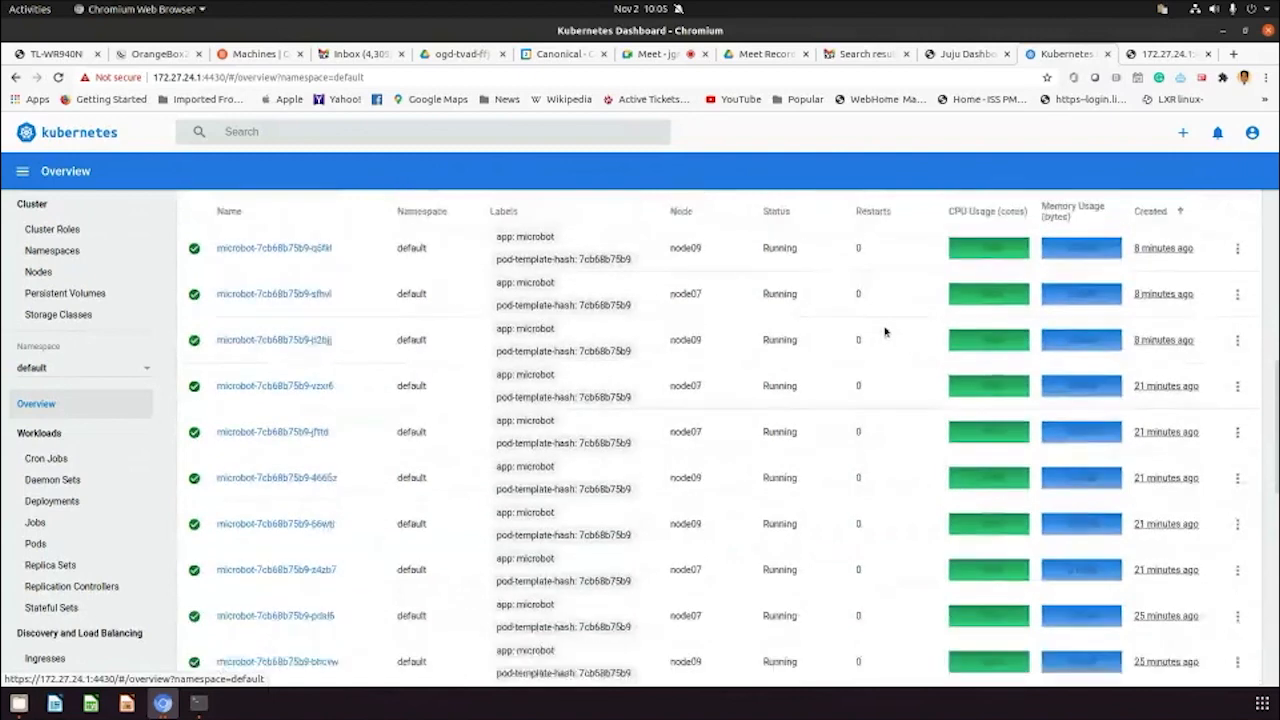
pyautogui.scroll(-2, 890, 330)
pyautogui.scroll(-2, 892, 326)
pyautogui.scroll(-2, 892, 326)
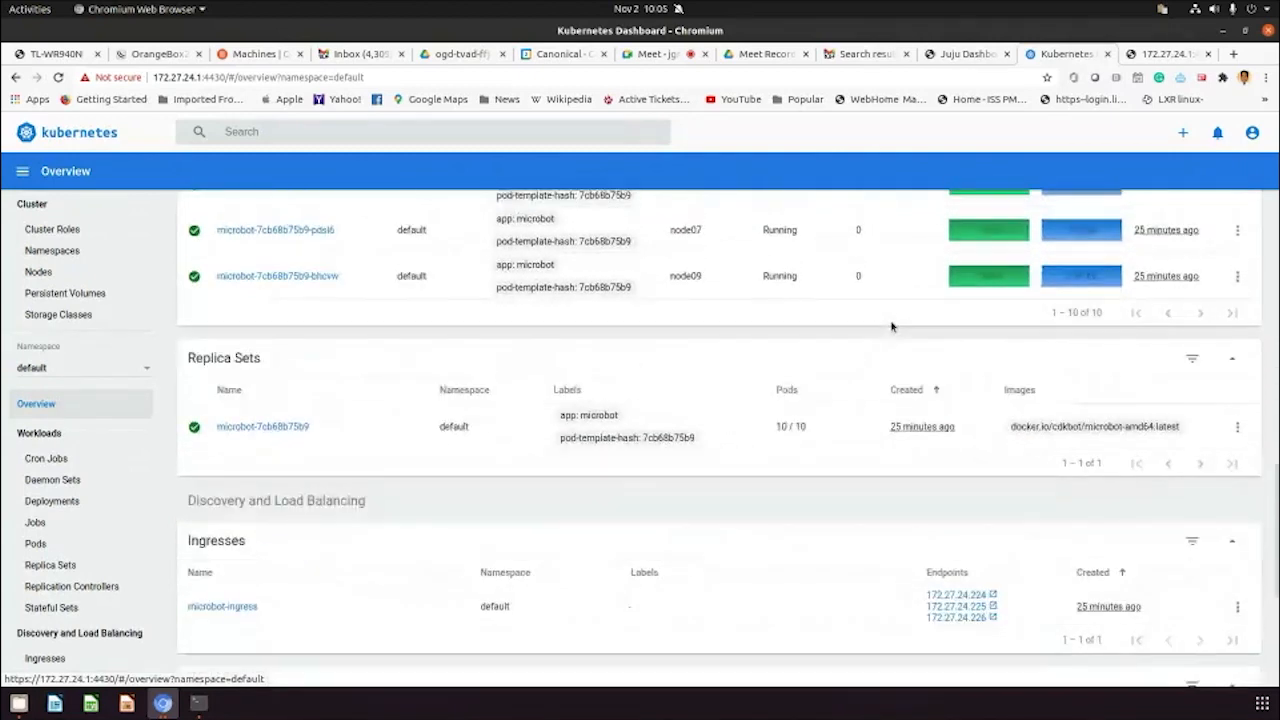
pyautogui.scroll(-2, 892, 326)
pyautogui.scroll(-2, 893, 322)
pyautogui.scroll(-2, 893, 322)
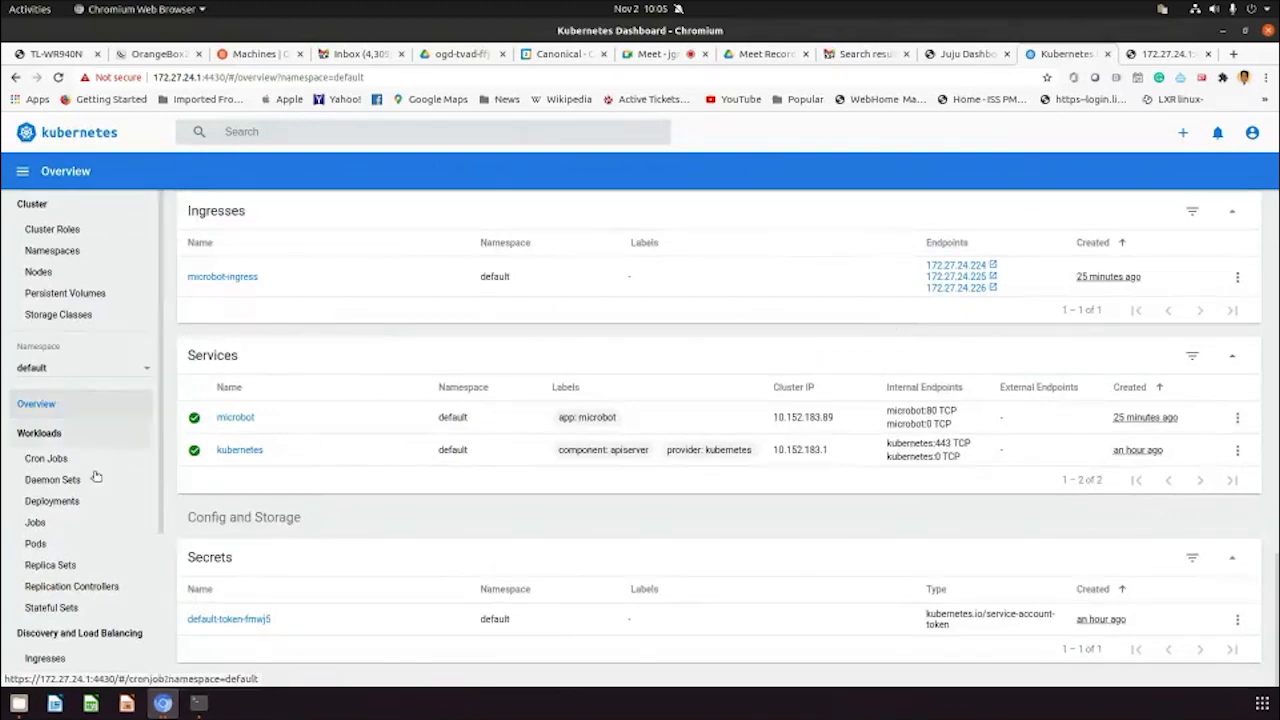
# Show the details of node07 from the Nodes list
pyautogui.click(39, 272)
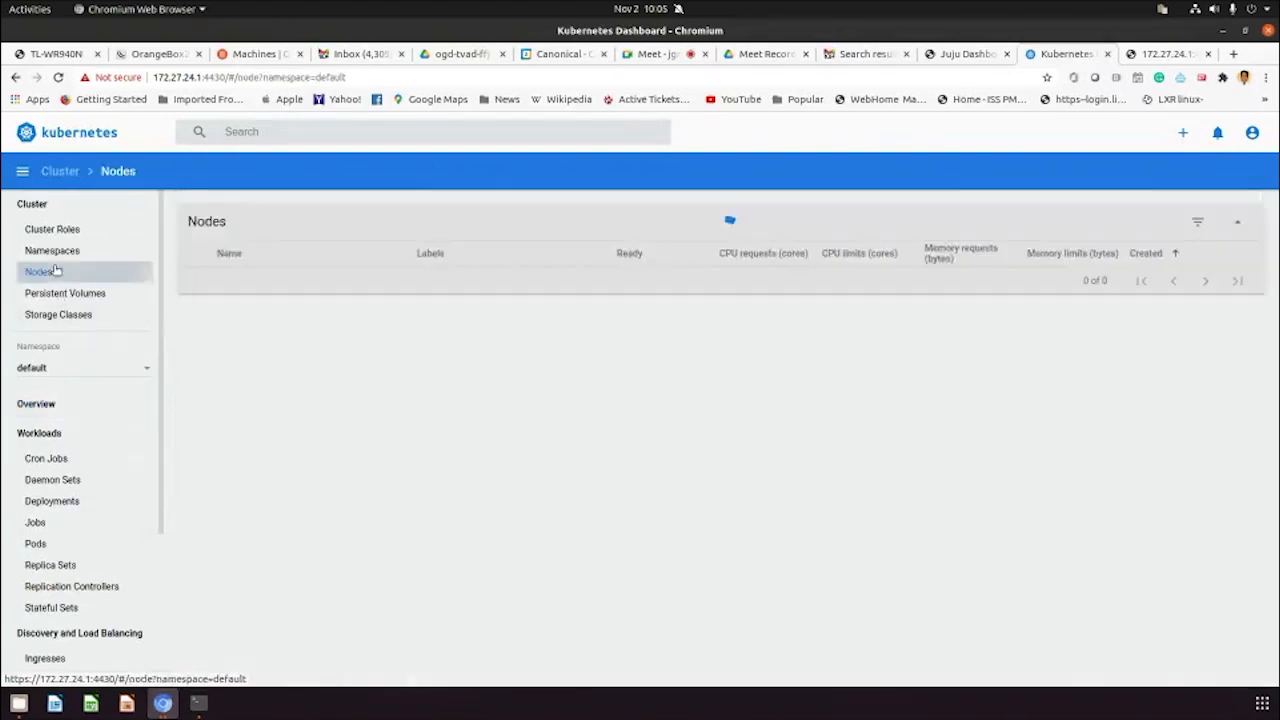
pyautogui.click(232, 488)
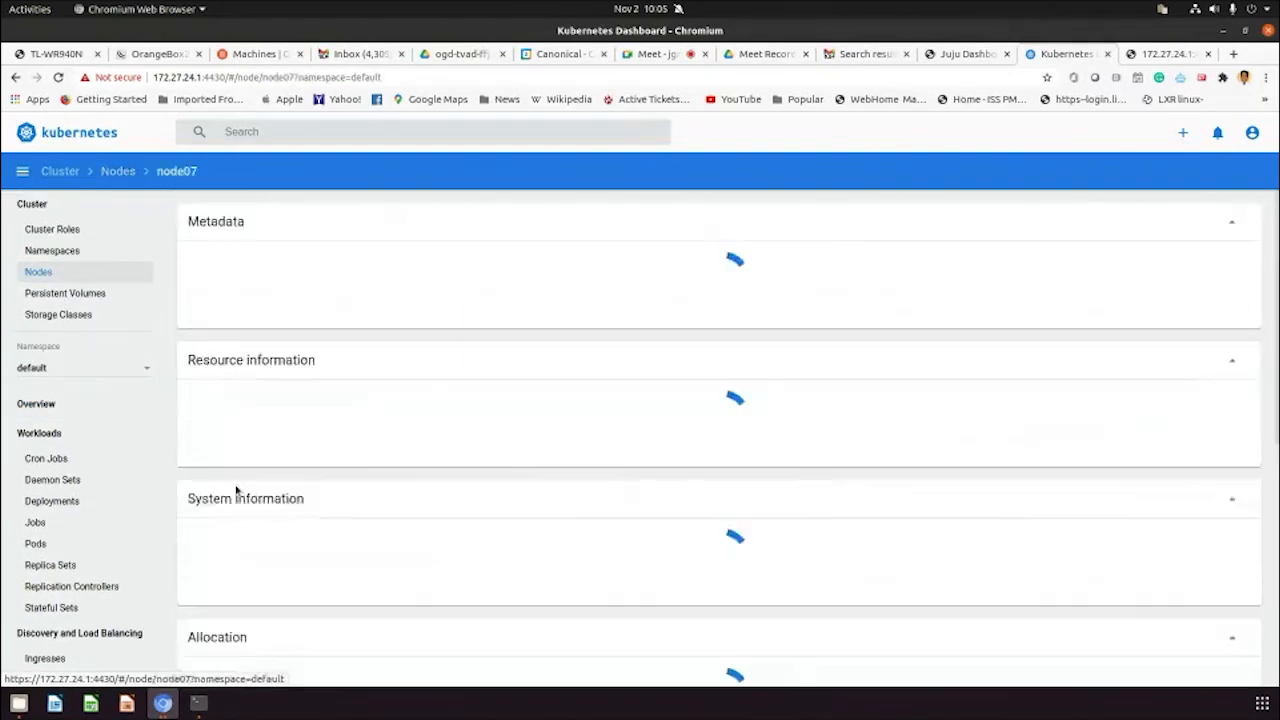
pyautogui.scroll(-4, 864, 416)
pyautogui.scroll(-3, 864, 416)
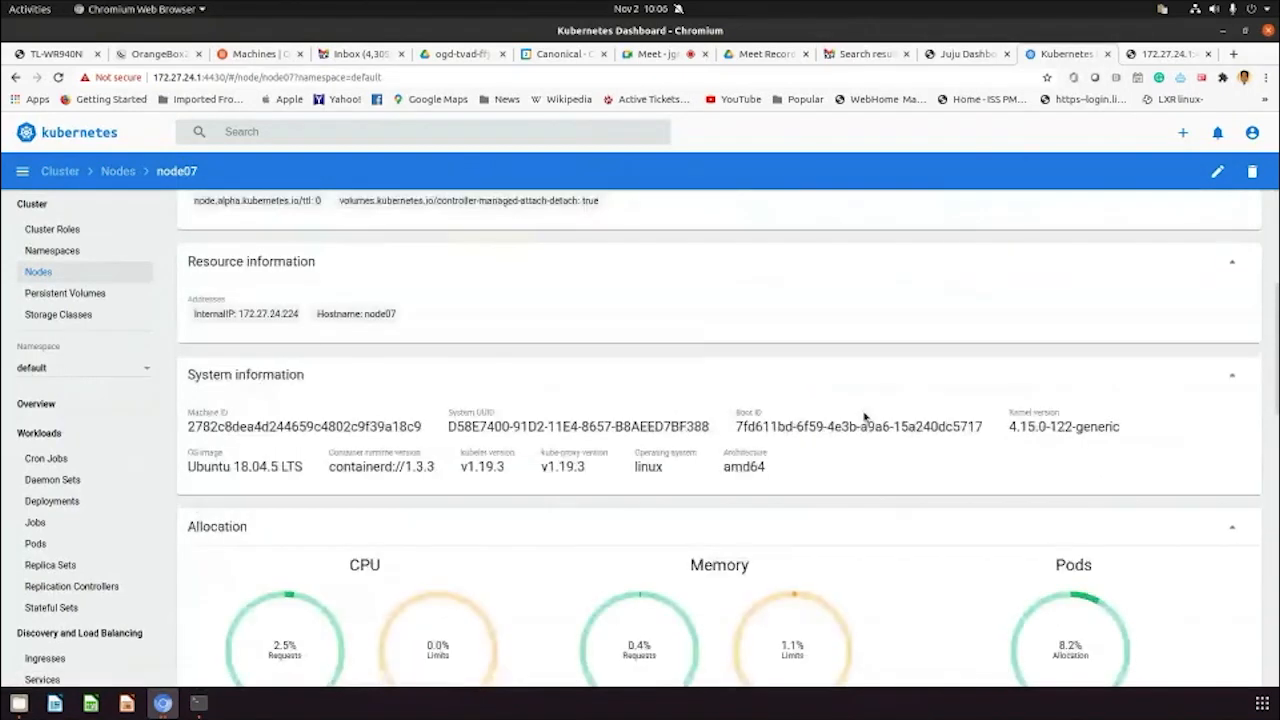
# Confirm node07's kube-proxy and kubelet versions both read v1.19.3
pyautogui.moveTo(541, 467); pyautogui.dragTo(589, 470)
pyautogui.click(500, 469)
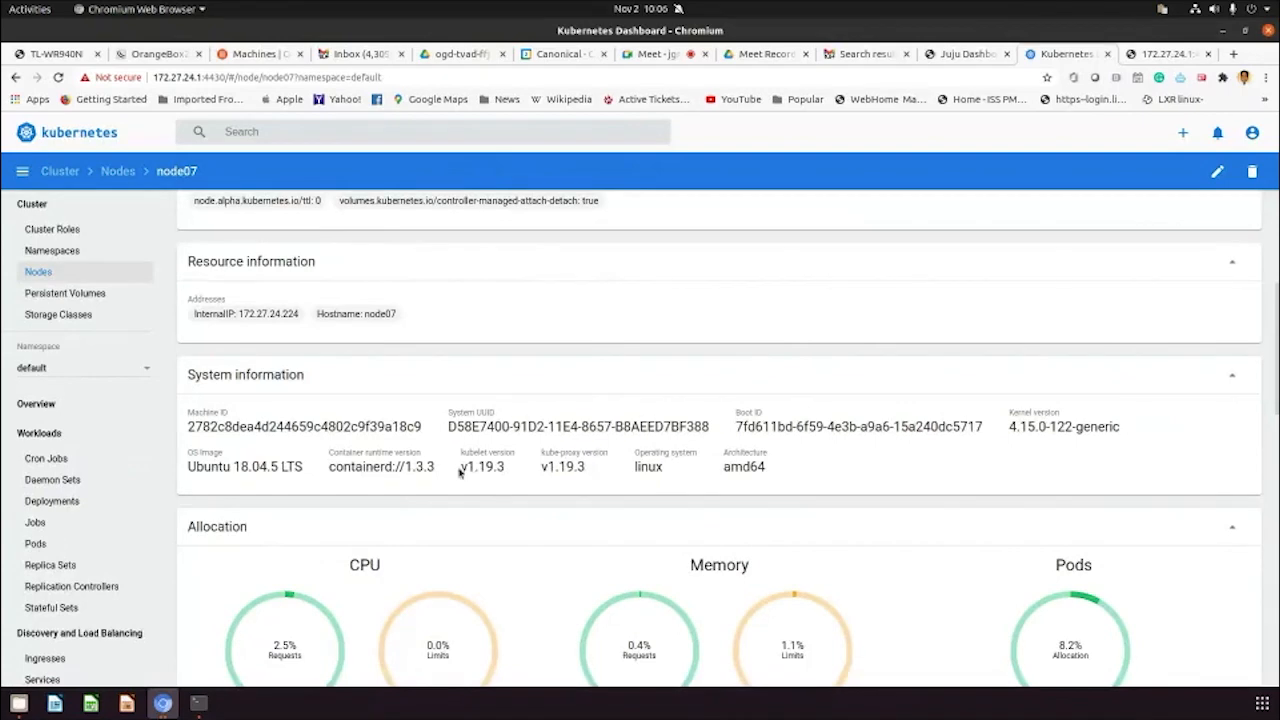
pyautogui.moveTo(461, 468); pyautogui.dragTo(505, 468)
pyautogui.click(515, 476)
pyautogui.scroll(-3, 945, 422)
pyautogui.scroll(-2, 945, 422)
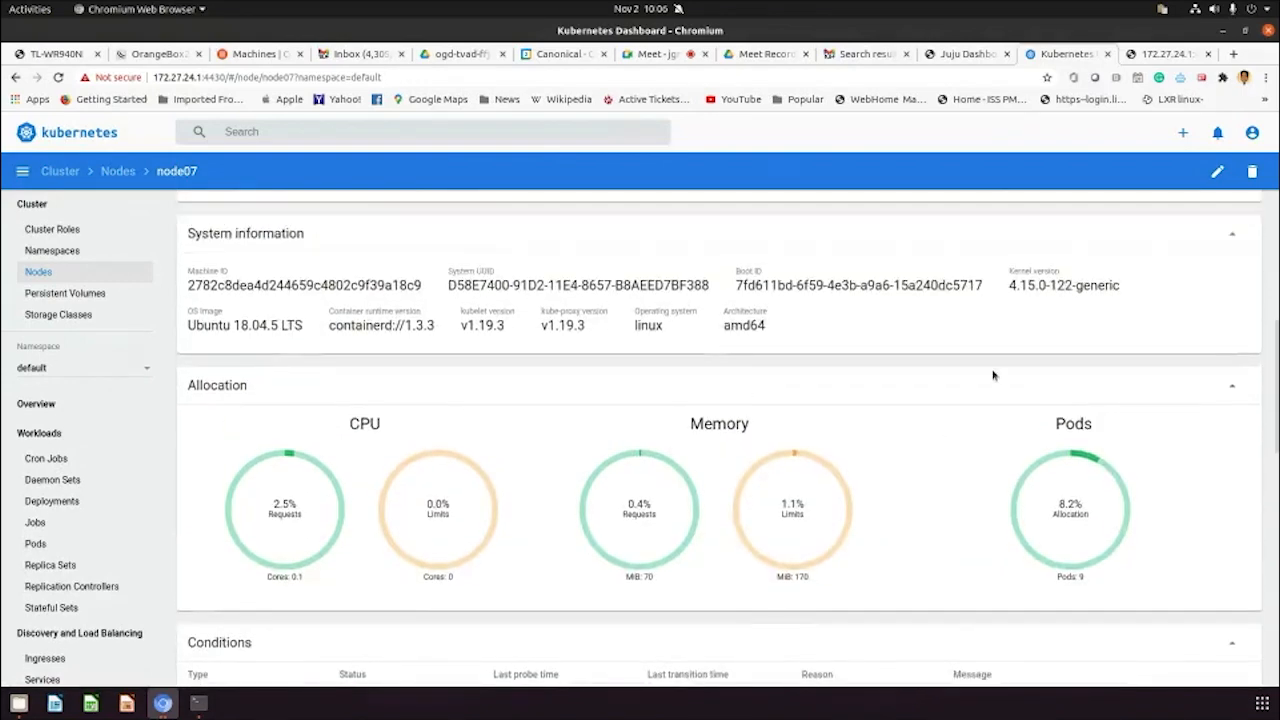
pyautogui.moveTo(1010, 285); pyautogui.dragTo(1122, 285)
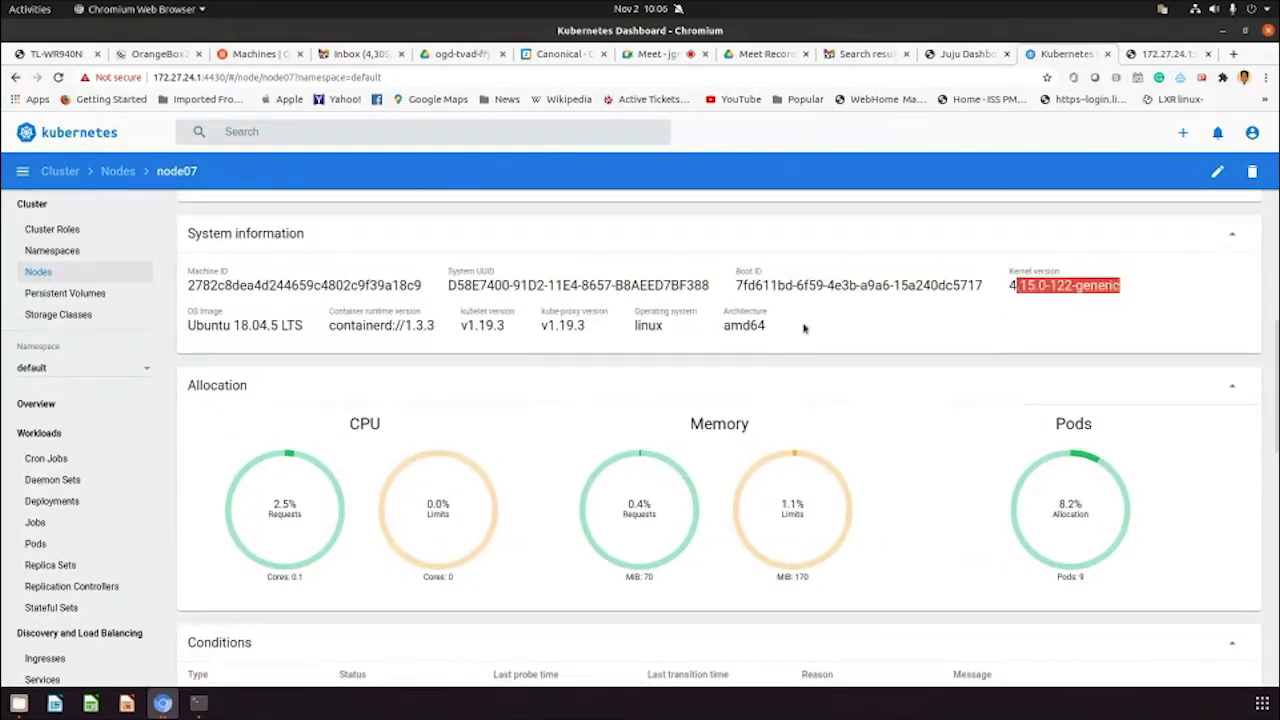
pyautogui.scroll(-3, 810, 330)
pyautogui.scroll(-2, 825, 323)
pyautogui.scroll(5, 638, 200)
pyautogui.scroll(5, 638, 200)
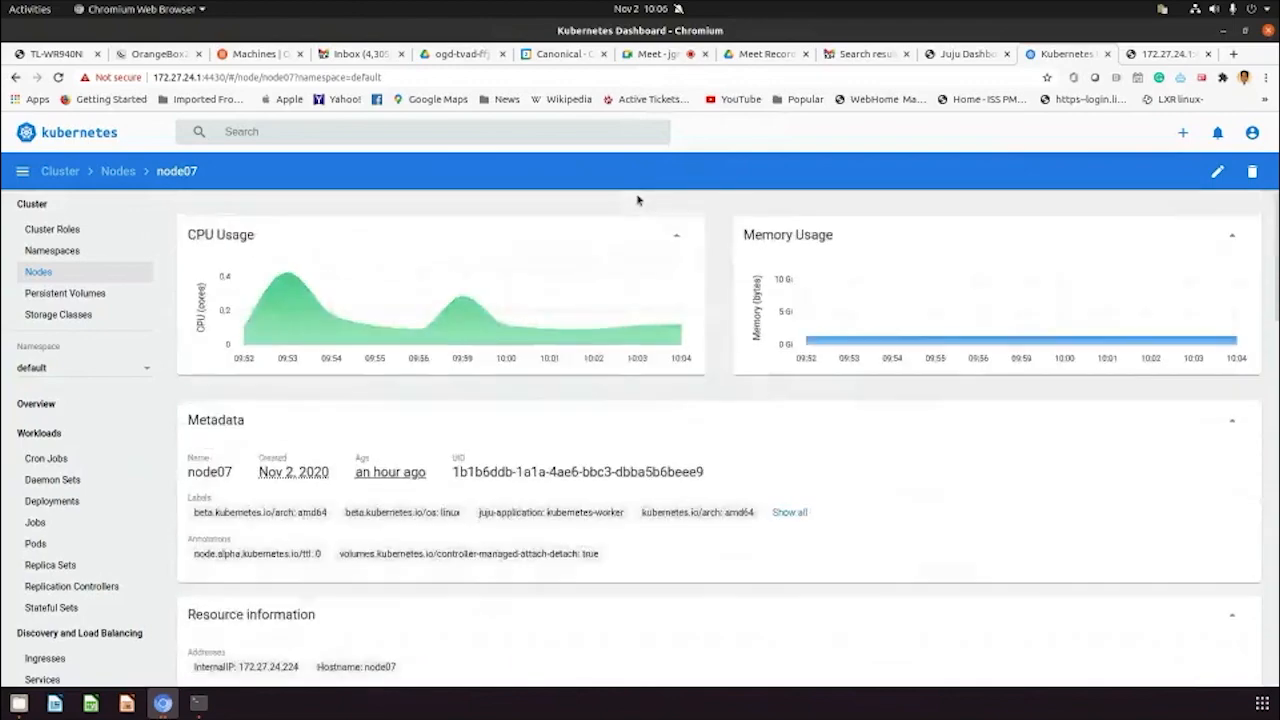